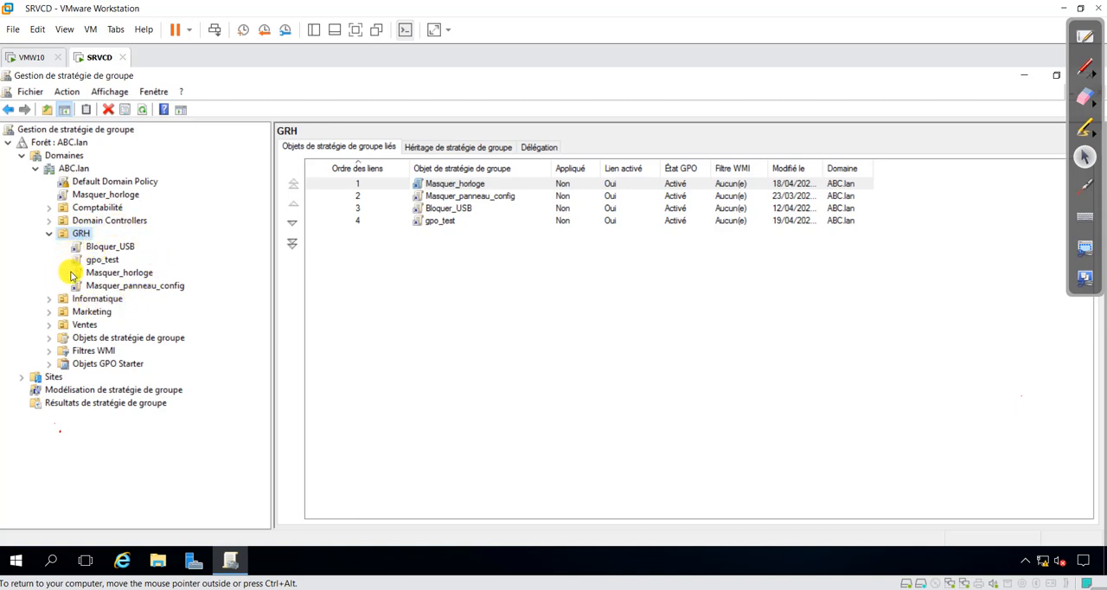
click(1086, 69)
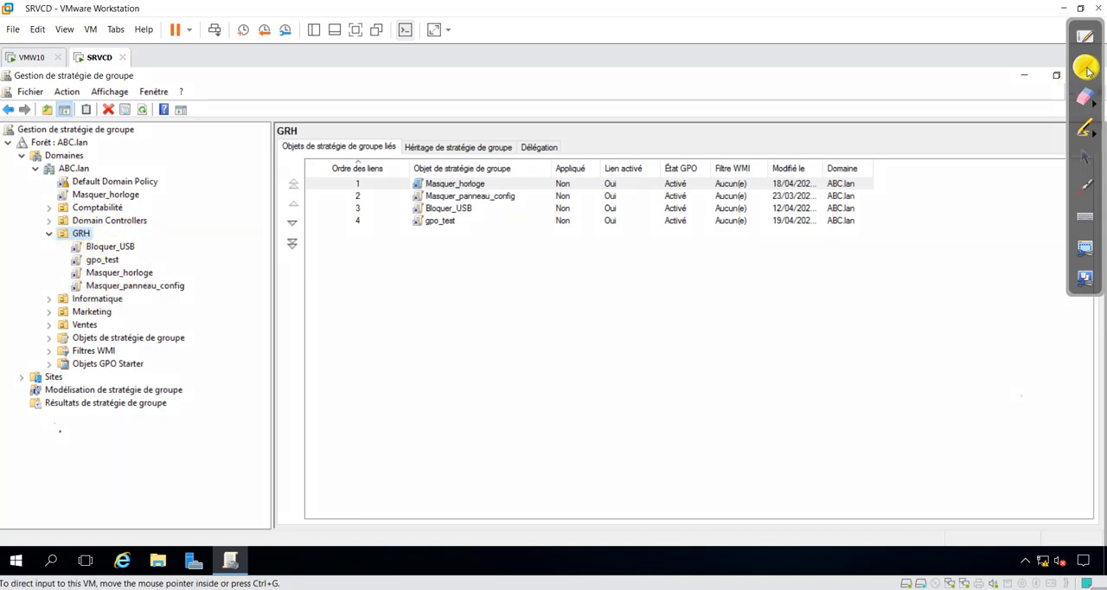
mouse_move(18, 169)
mouse_down()
mouse_move(20, 217)
mouse_move(36, 224)
mouse_up()
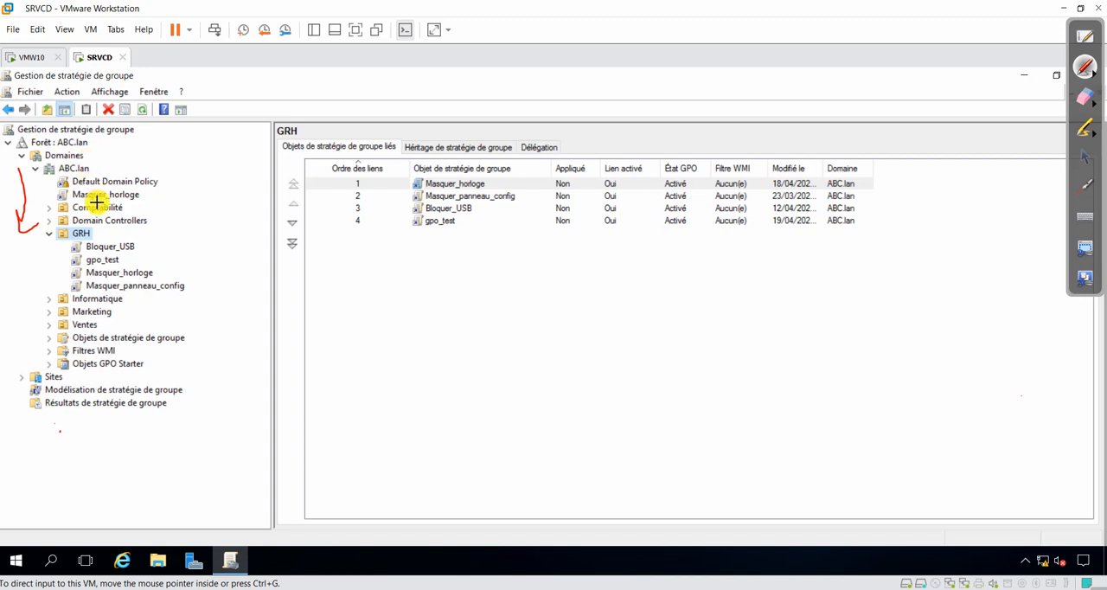
mouse_move(49, 232)
mouse_down()
mouse_move(31, 236)
mouse_move(32, 272)
mouse_move(44, 294)
mouse_move(59, 294)
mouse_up()
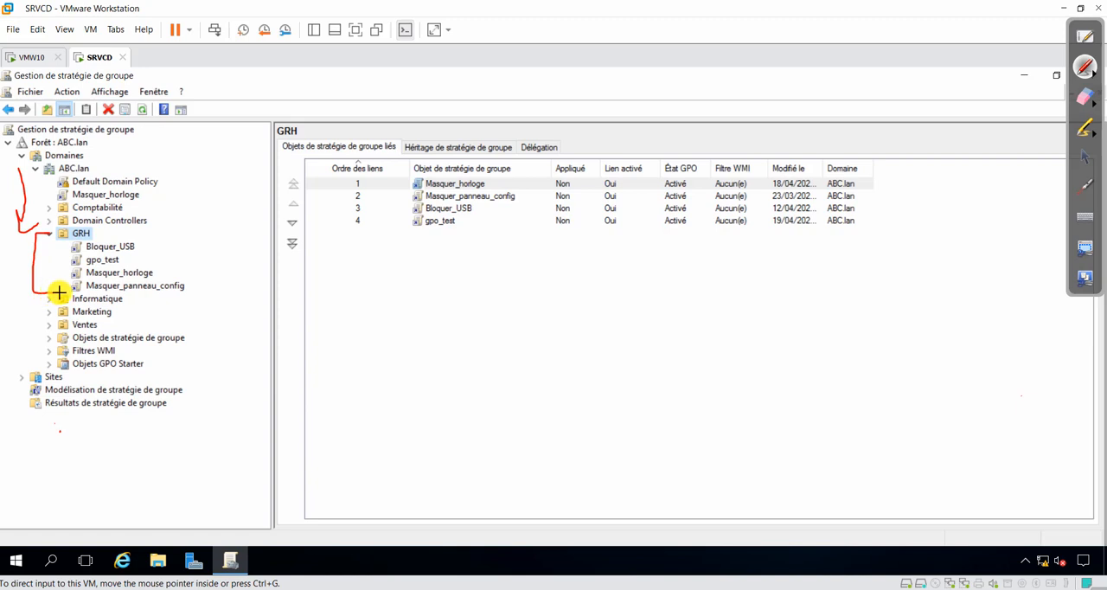
mouse_move(144, 172)
mouse_down()
mouse_move(165, 190)
mouse_move(131, 198)
mouse_move(174, 191)
mouse_up()
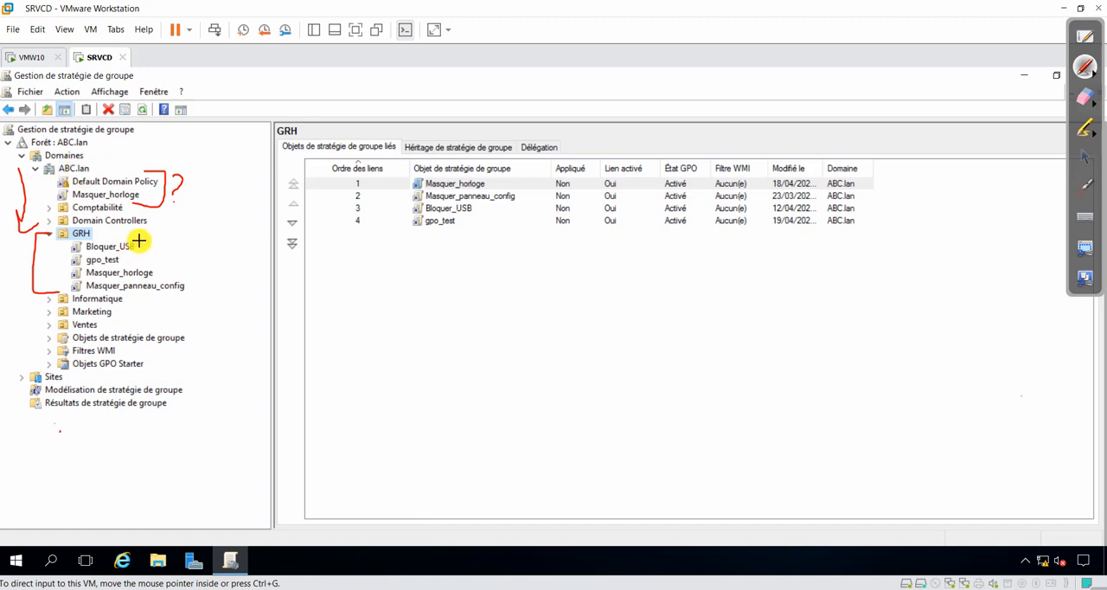
mouse_move(130, 227)
mouse_down()
mouse_move(198, 251)
mouse_move(197, 303)
mouse_move(143, 294)
mouse_up()
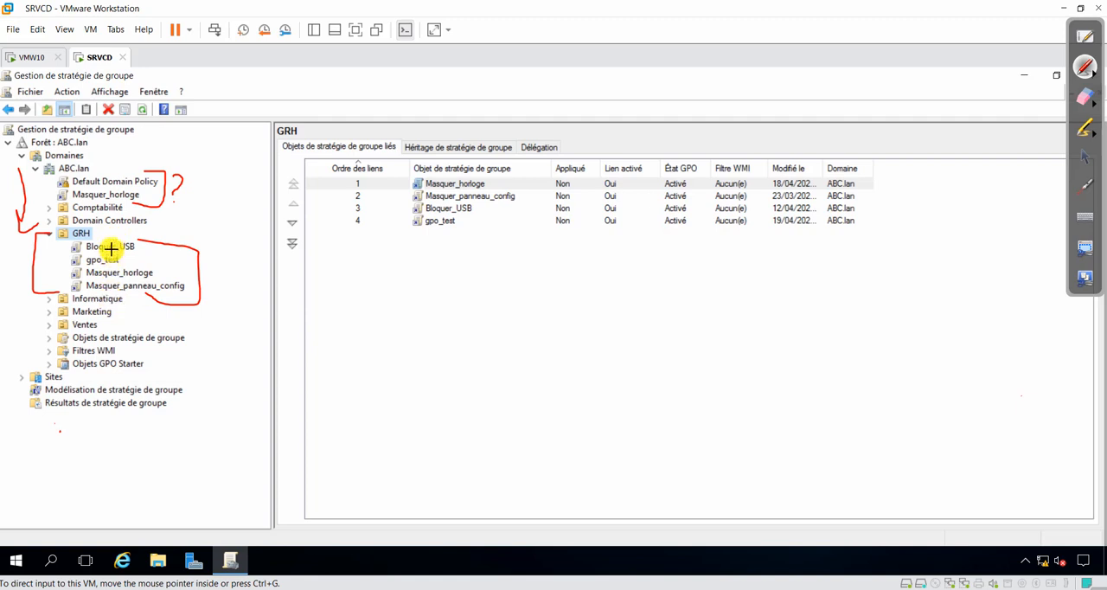
drag(205, 253, 208, 286)
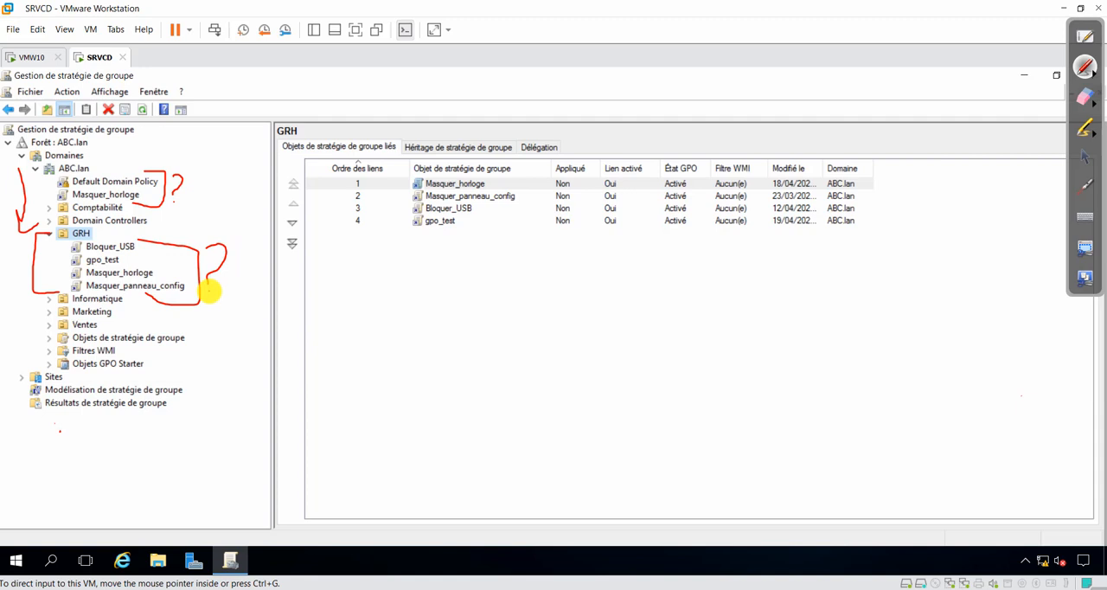
click(1085, 97)
mouse_move(24, 186)
mouse_down()
mouse_move(30, 298)
mouse_move(178, 185)
mouse_move(219, 254)
mouse_move(163, 304)
mouse_move(165, 282)
mouse_up()
click(1086, 158)
Step: Switch to OneNote to review the lesson plan on GPO execution order, and return to the virtual machine
click(630, 526)
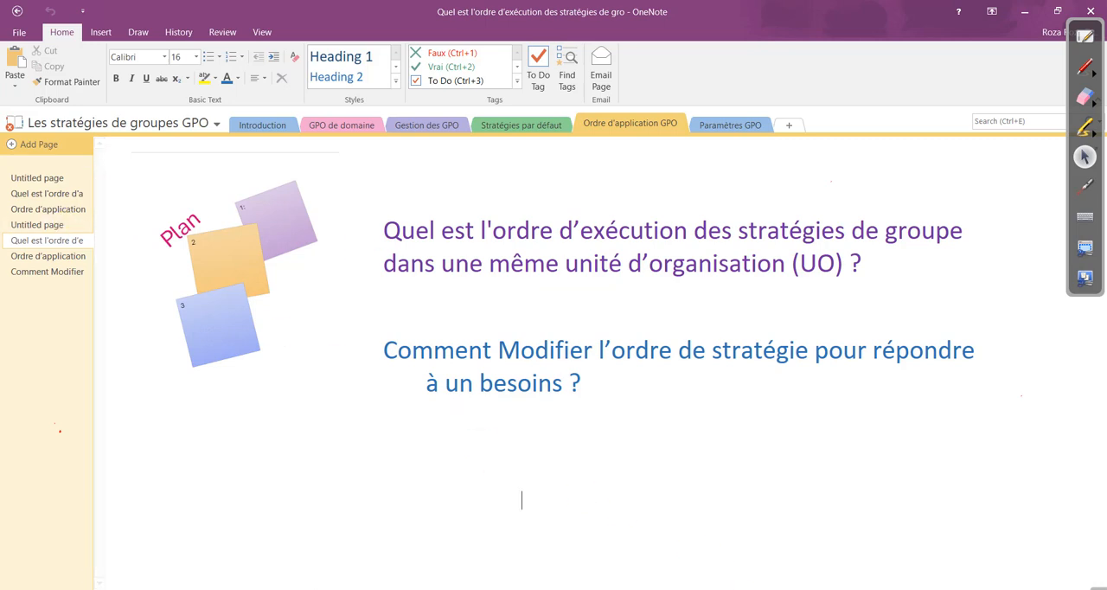
click(714, 589)
click(757, 541)
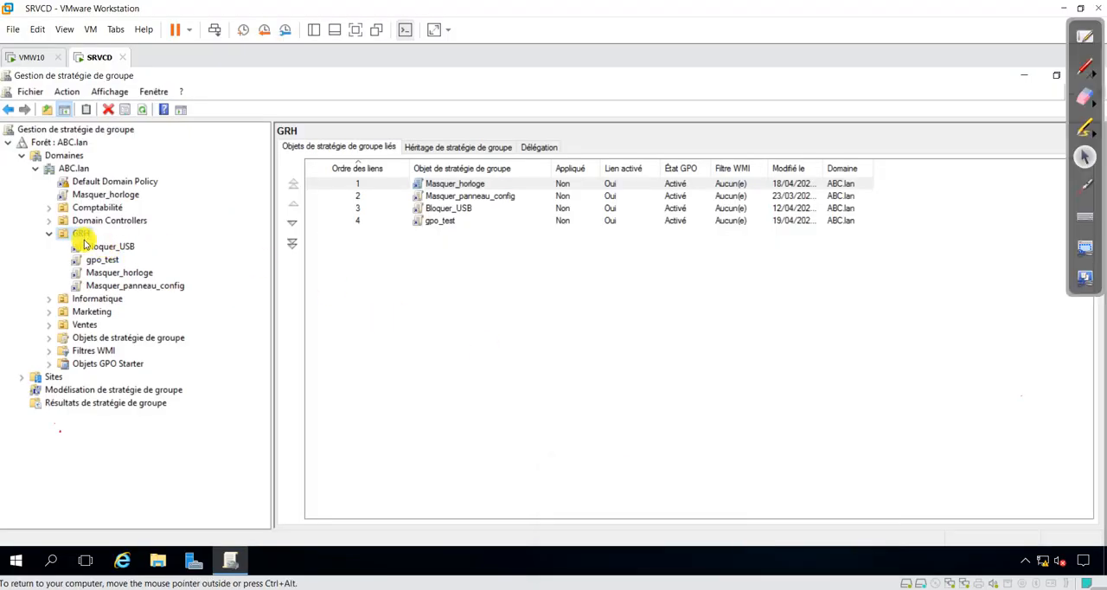
Step: Delete the Bloquer_USB, gpo_test, Masquer_horloge and Masquer_panneau_config links from the GRH organizational unit
click(103, 249)
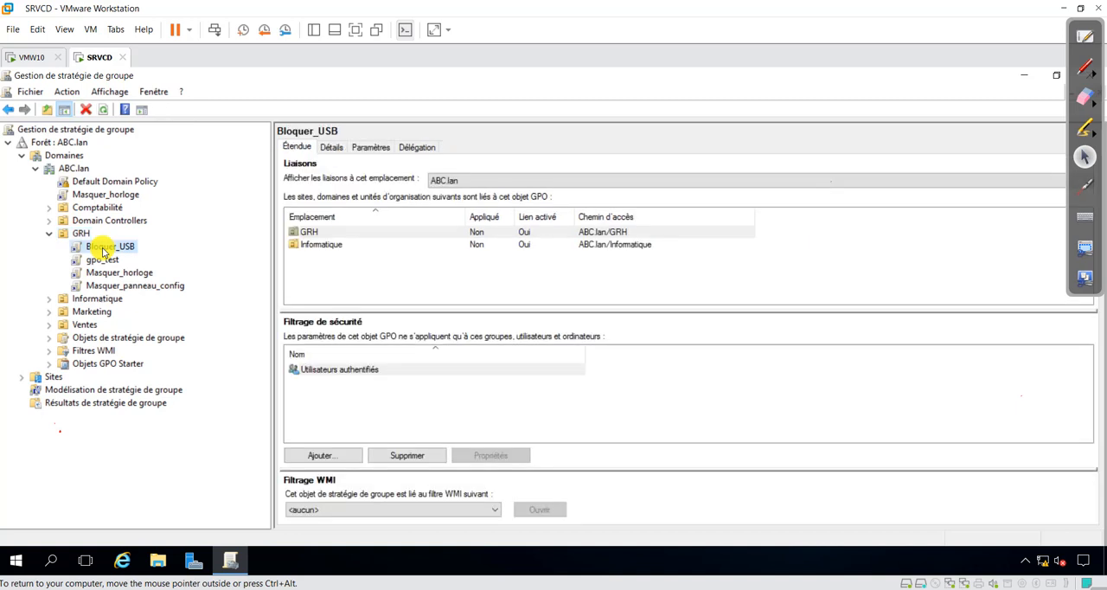
right_click(103, 251)
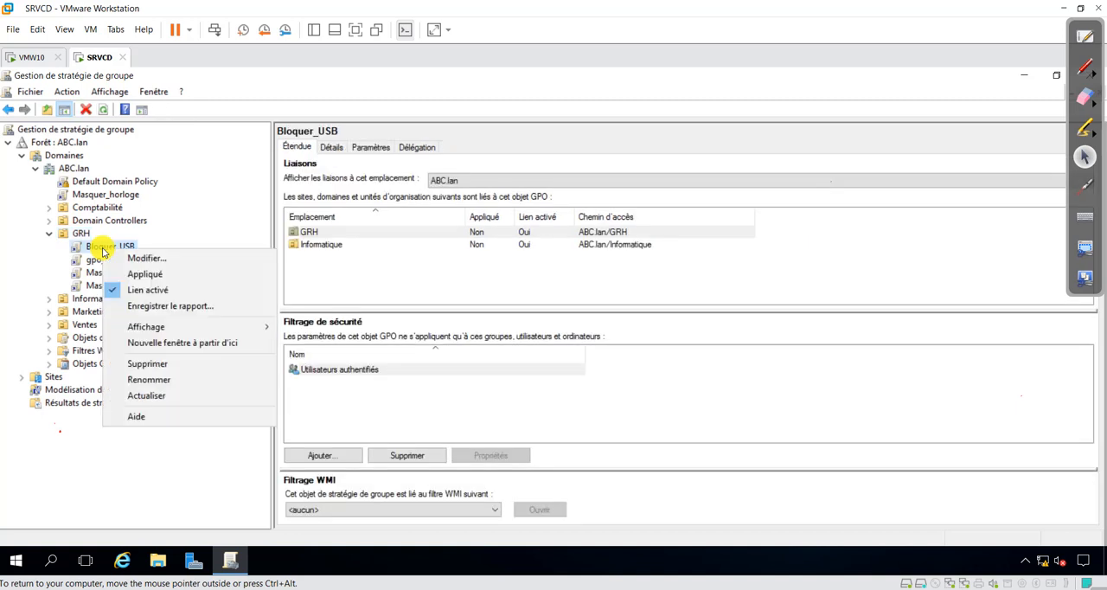
click(151, 367)
click(577, 342)
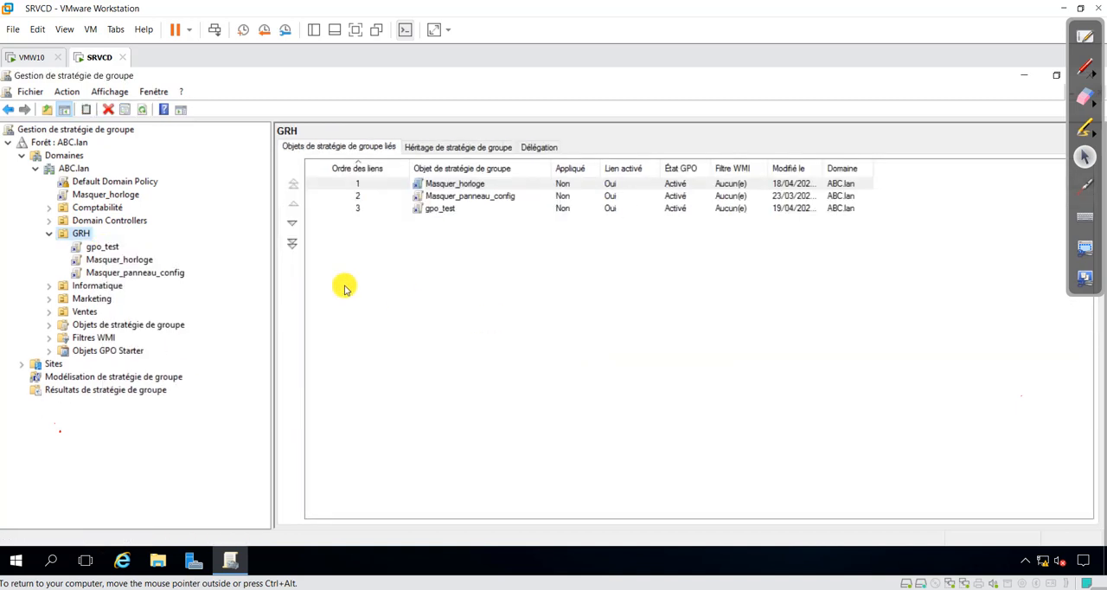
click(108, 247)
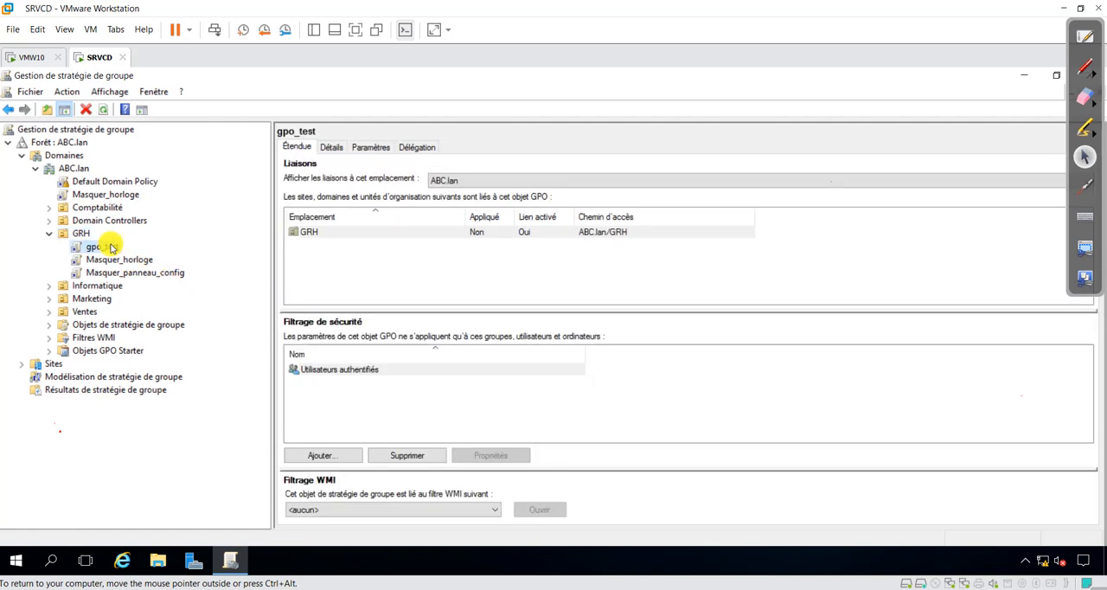
right_click(162, 246)
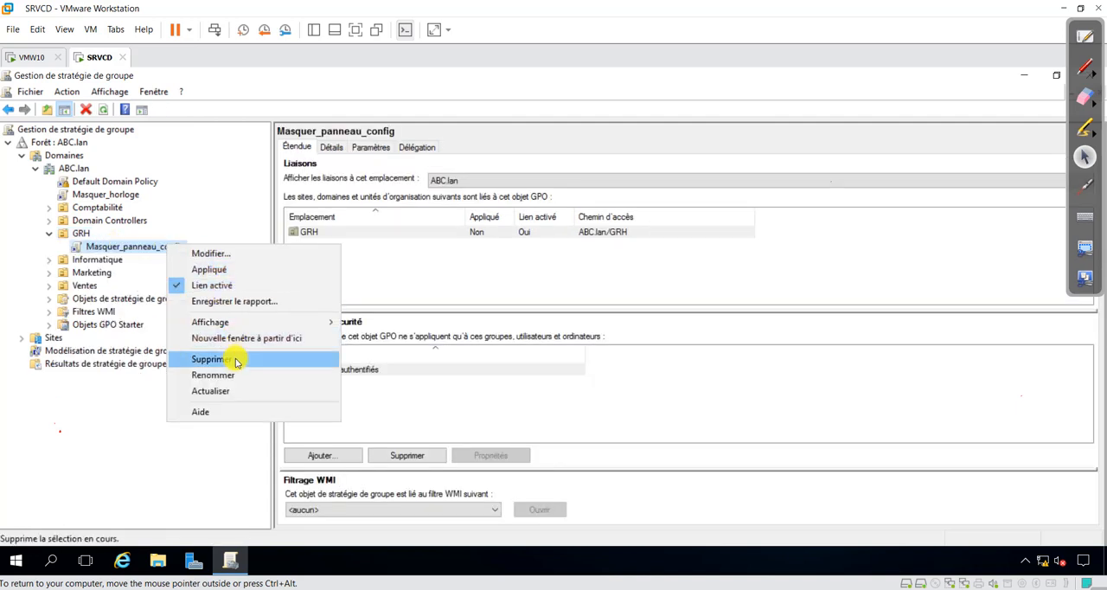
click(232, 360)
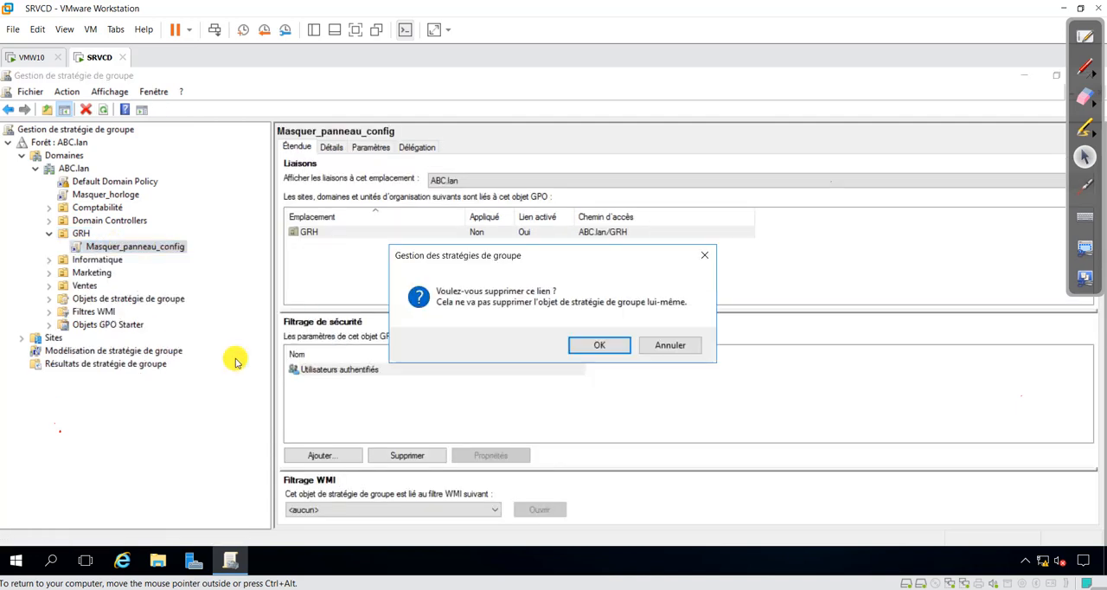
click(600, 344)
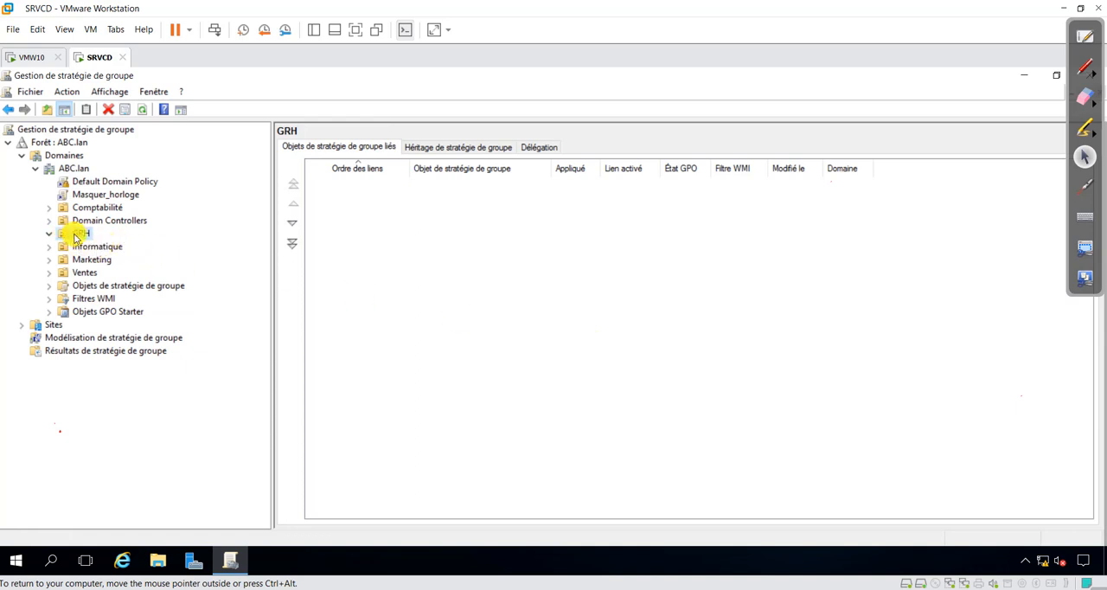
Step: Expand the domain's group policy objects and link the existing Bloquer_USB GPO to the GRH organizational unit
double_click(86, 287)
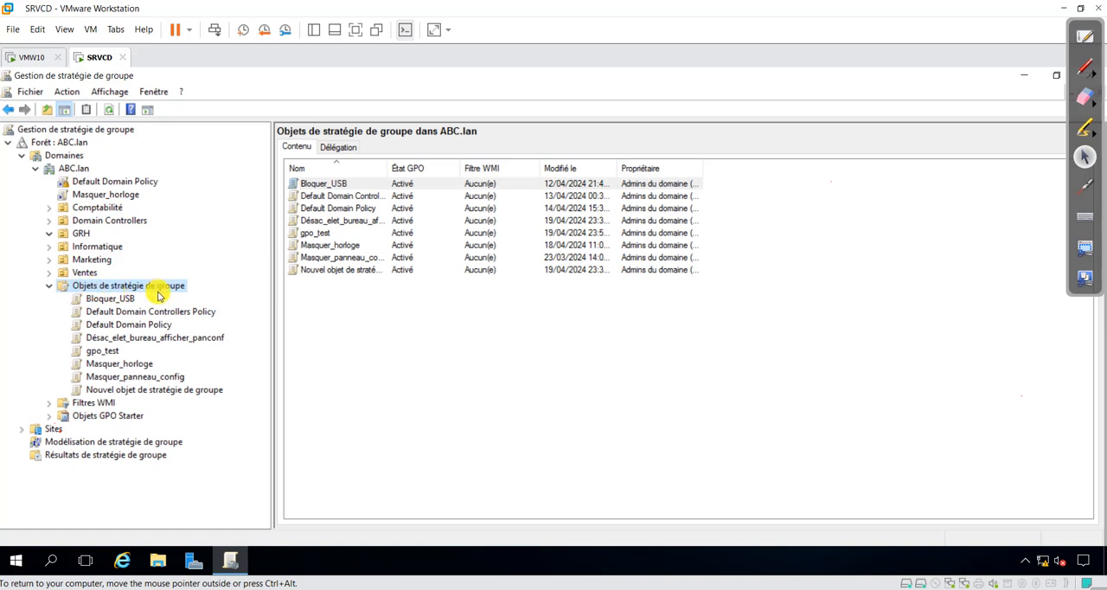
click(79, 235)
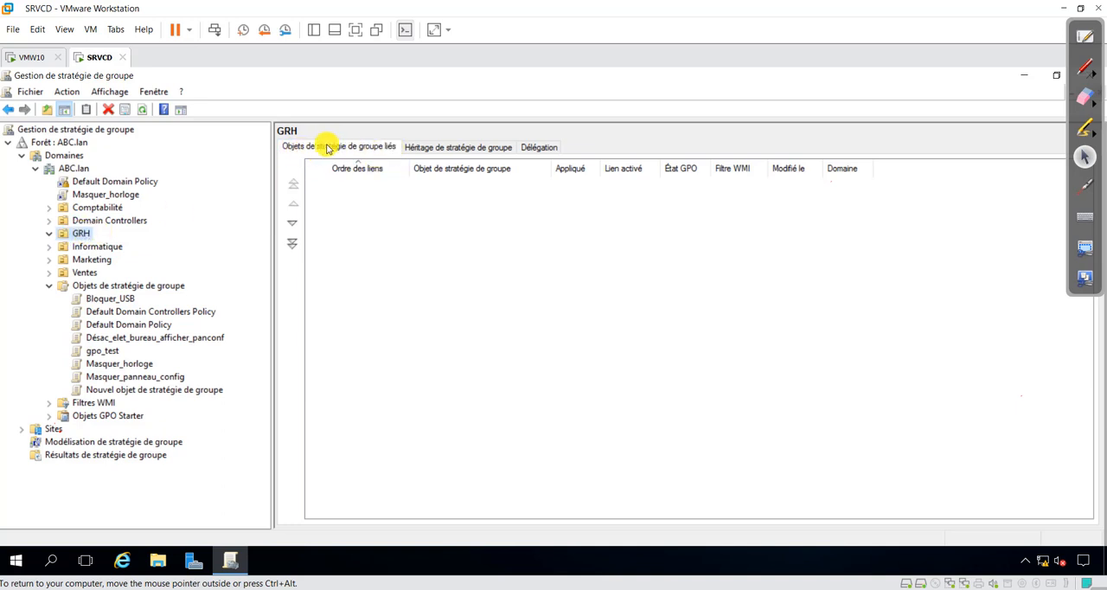
click(364, 170)
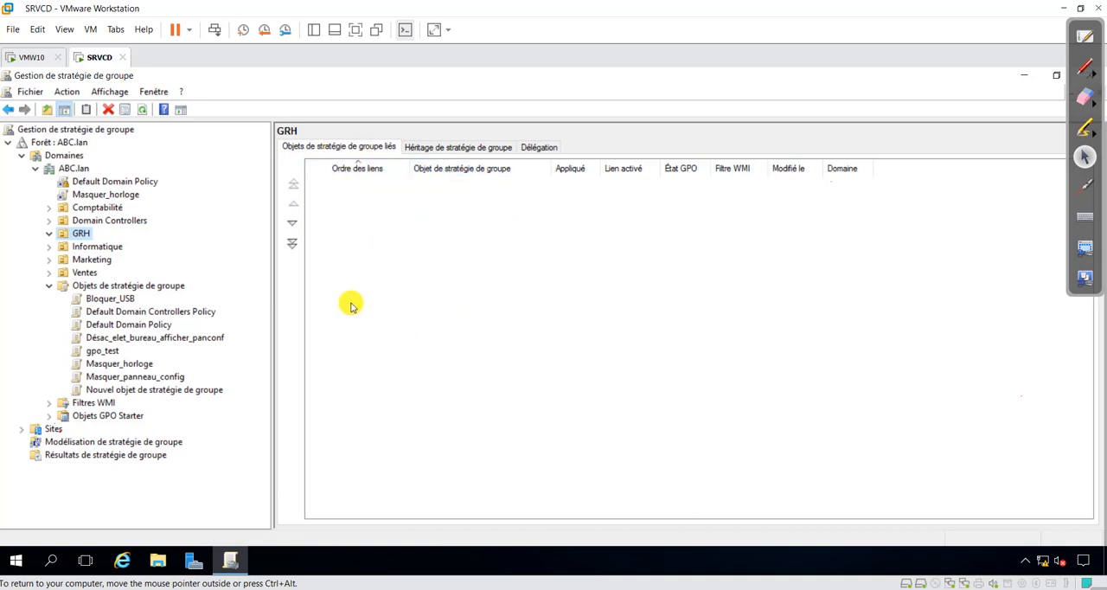
right_click(82, 235)
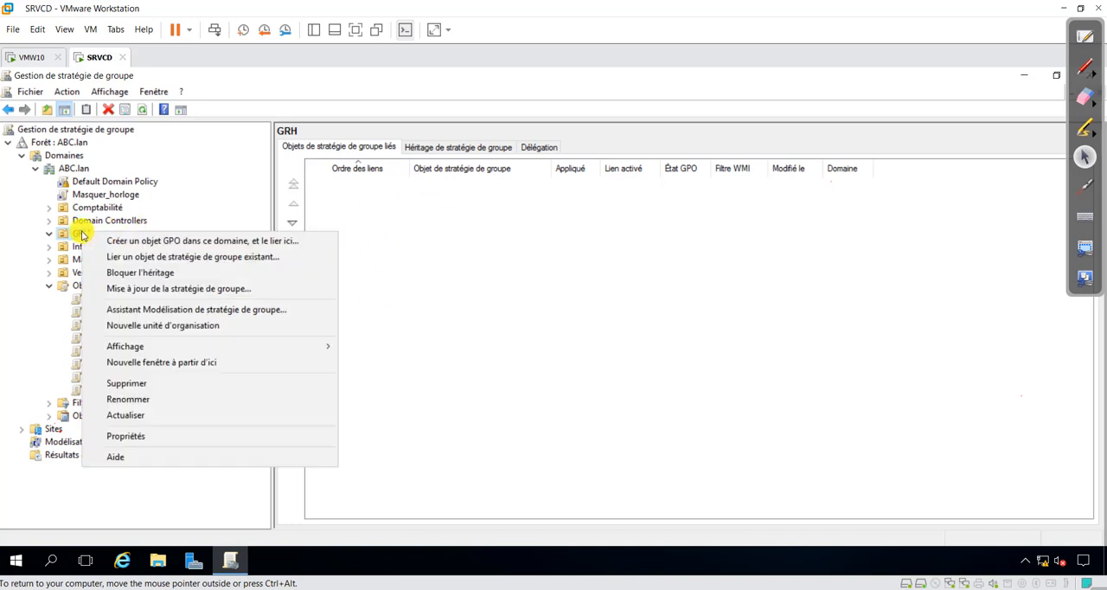
click(157, 257)
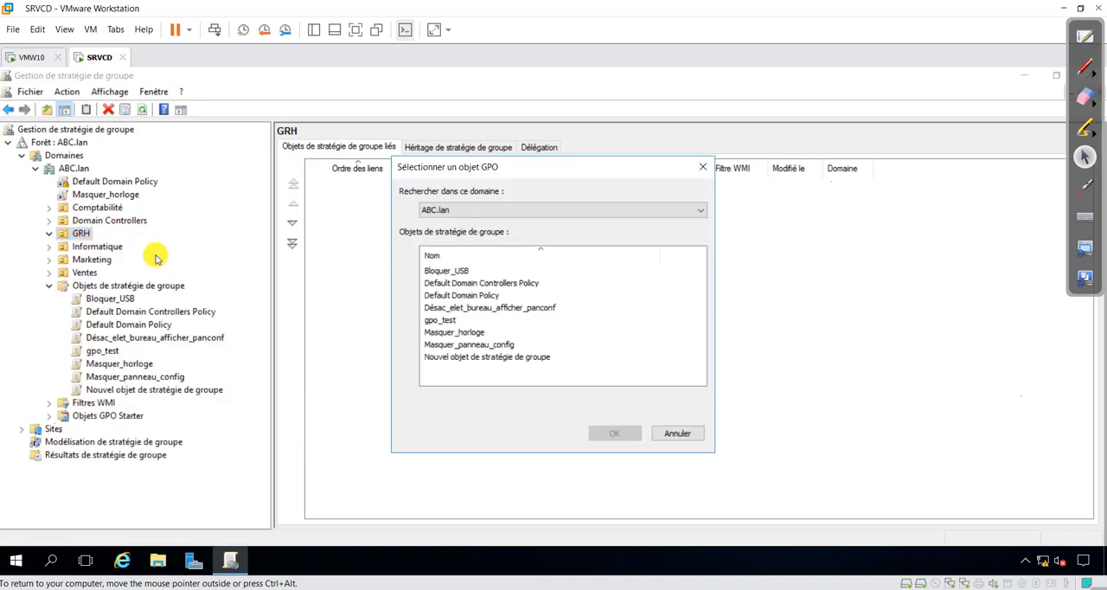
click(442, 272)
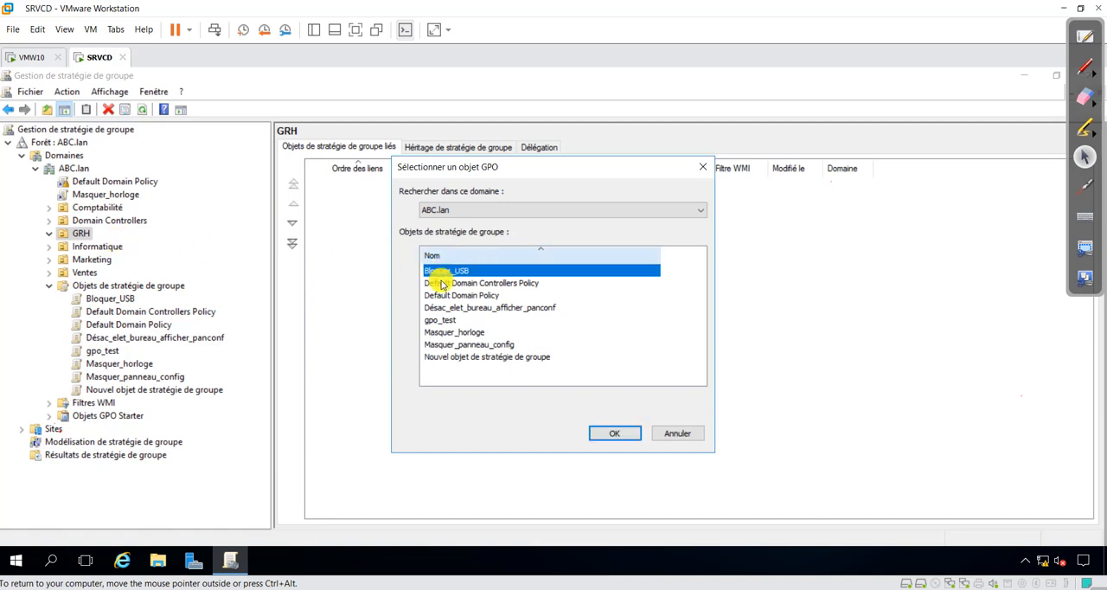
click(613, 436)
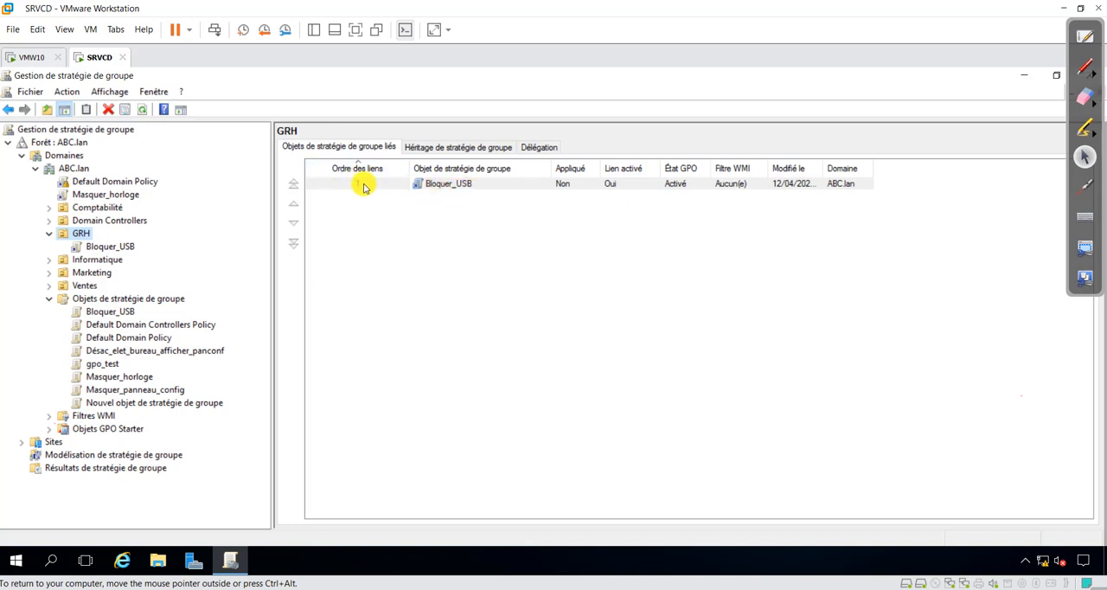
Step: Link the existing Masquer_horloge GPO to the GRH organizational unit and select its entry in the link order
right_click(76, 239)
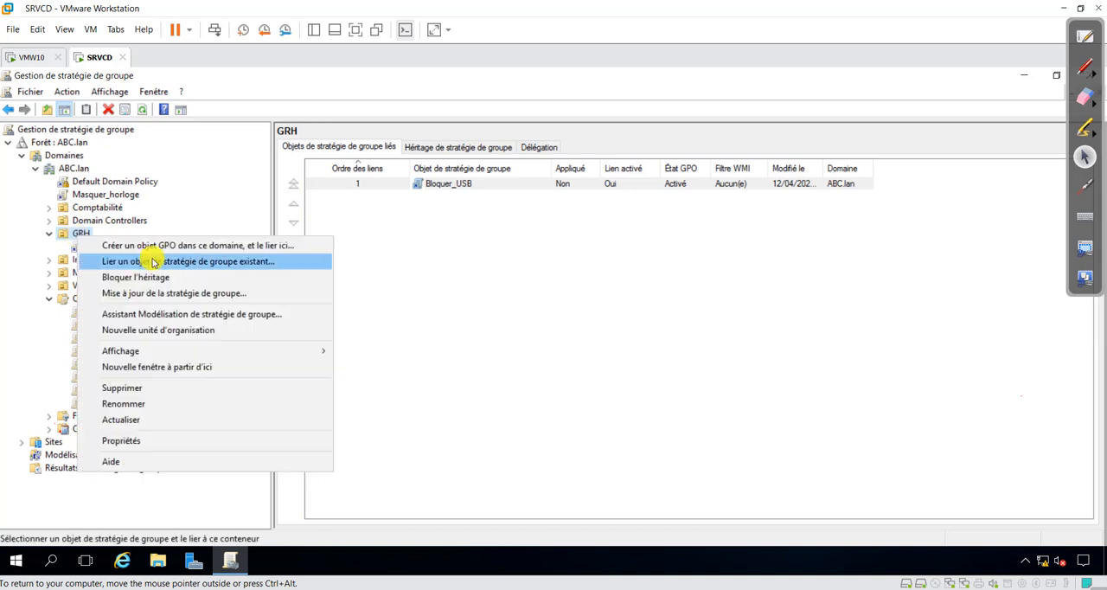
click(186, 259)
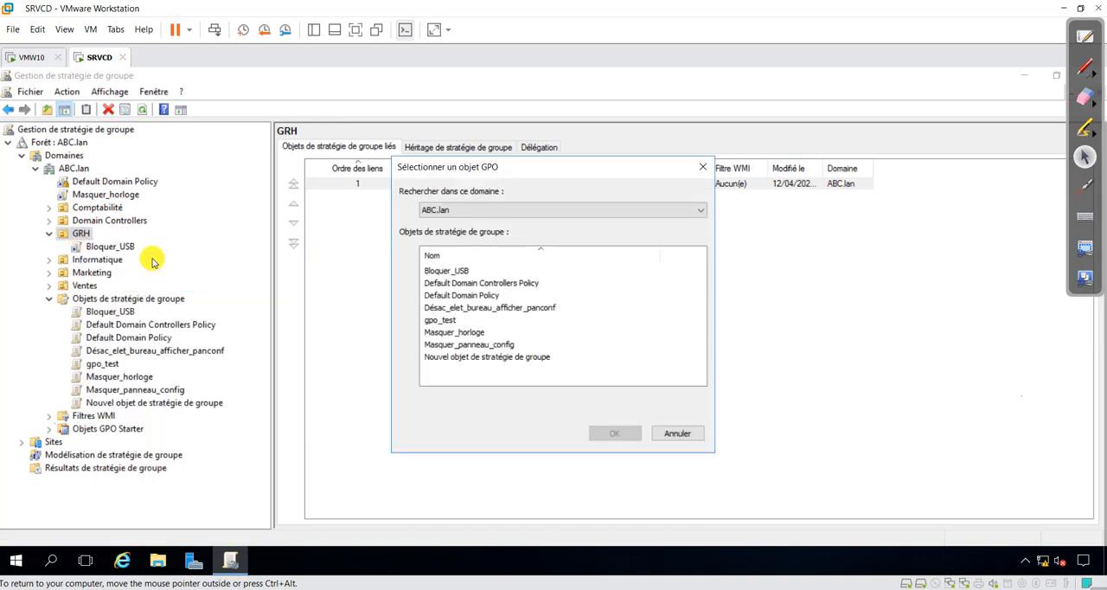
click(443, 321)
click(450, 332)
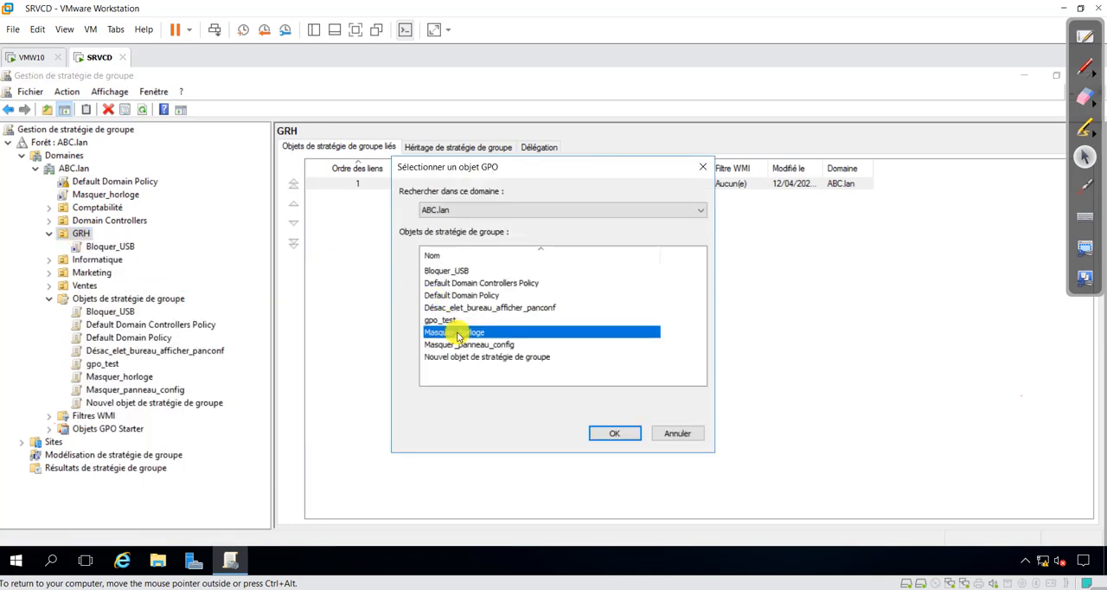
click(604, 435)
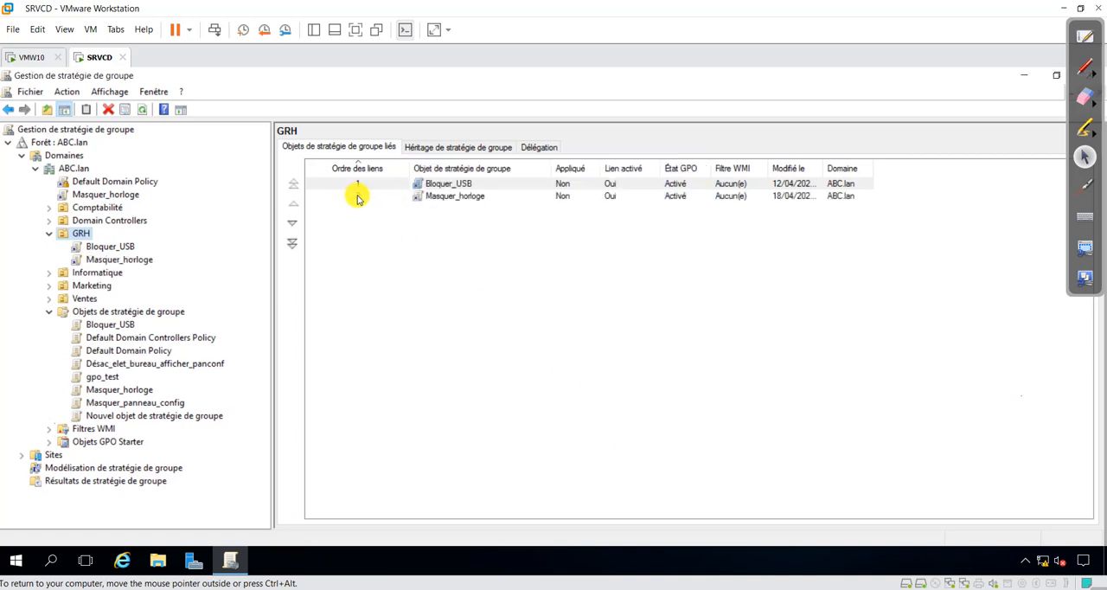
click(356, 197)
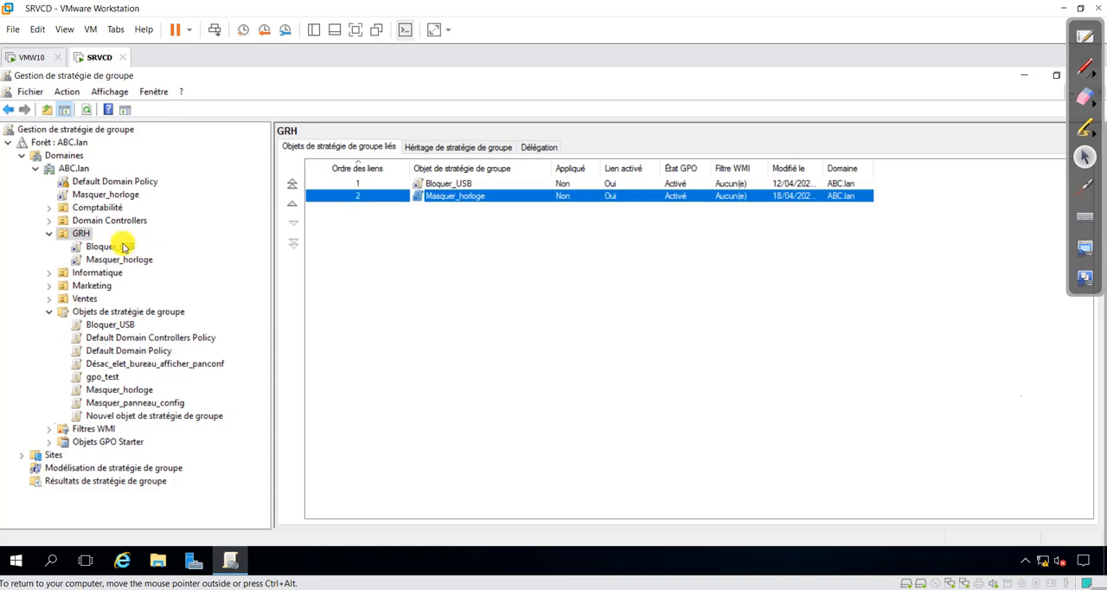
Step: Link the existing Masquer_panneau_config GPO to the GRH organizational unit and select its entry in the link order
right_click(84, 238)
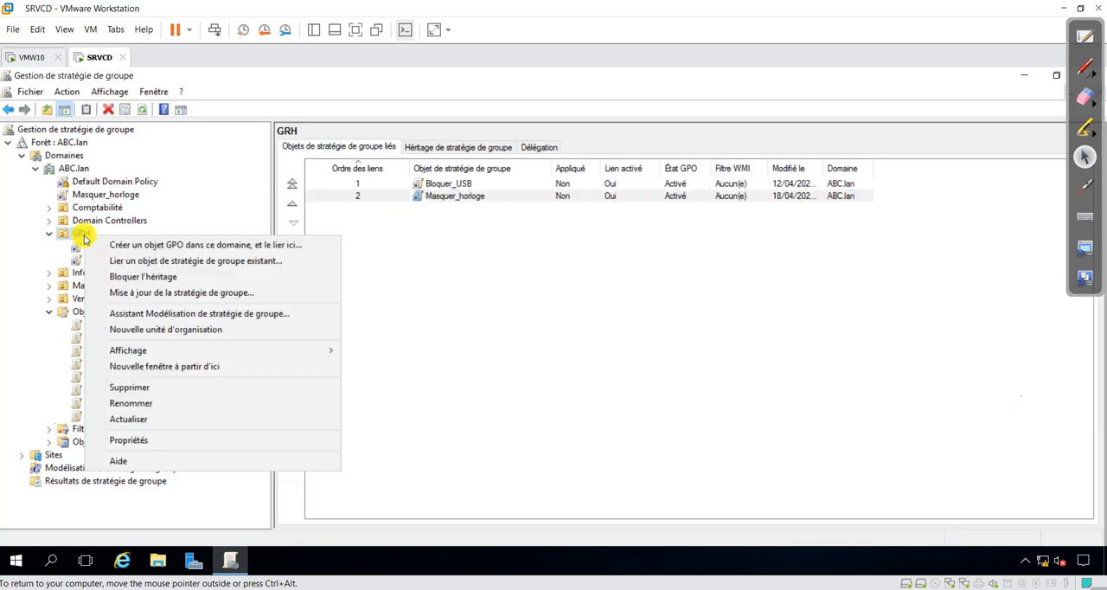
click(147, 261)
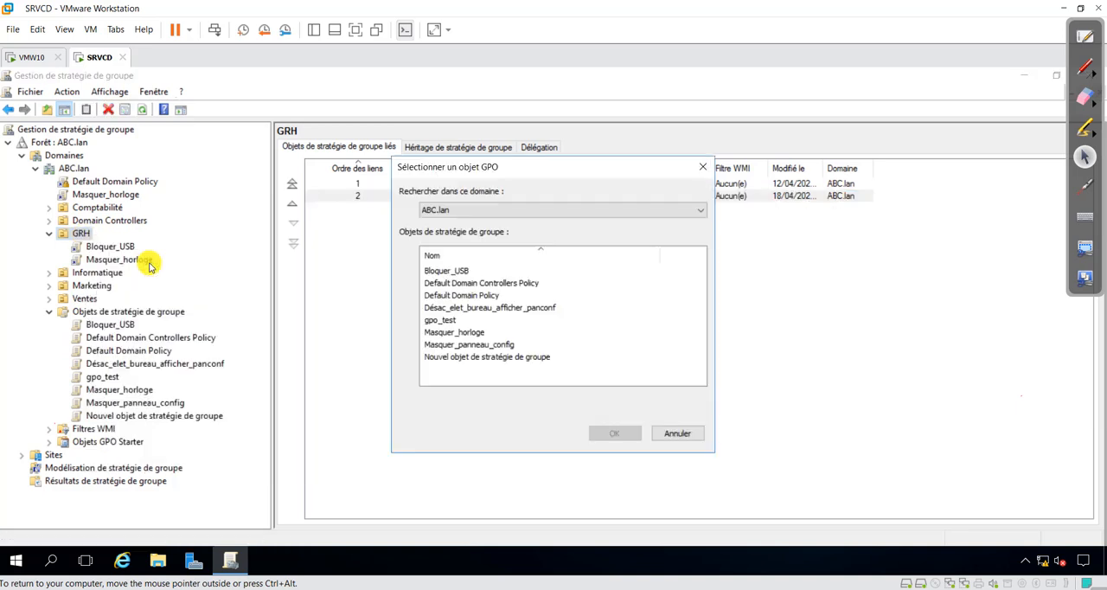
click(467, 346)
click(609, 432)
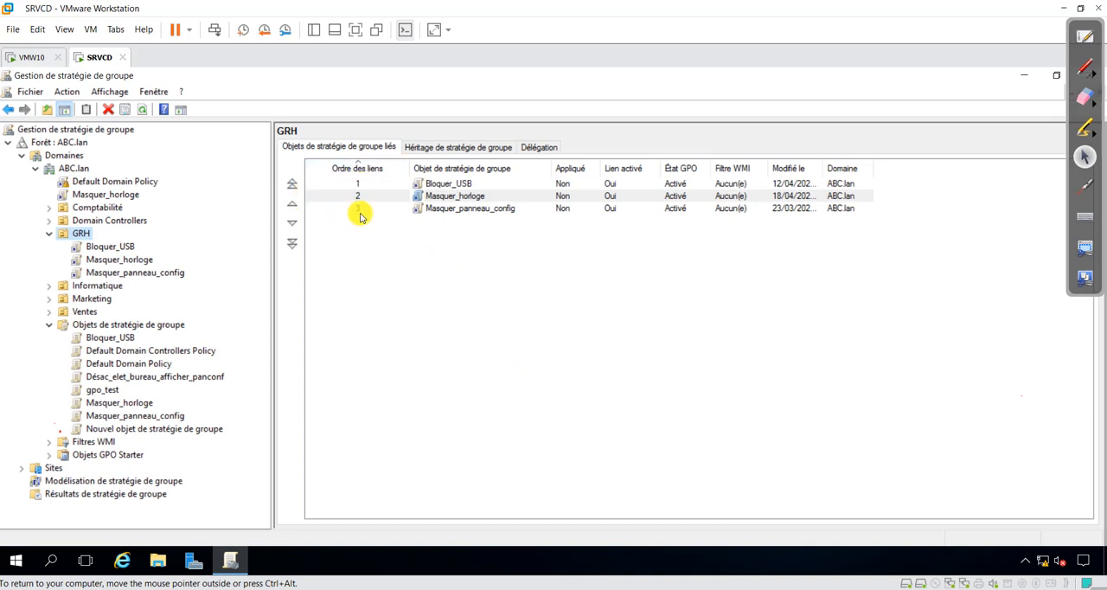
click(358, 209)
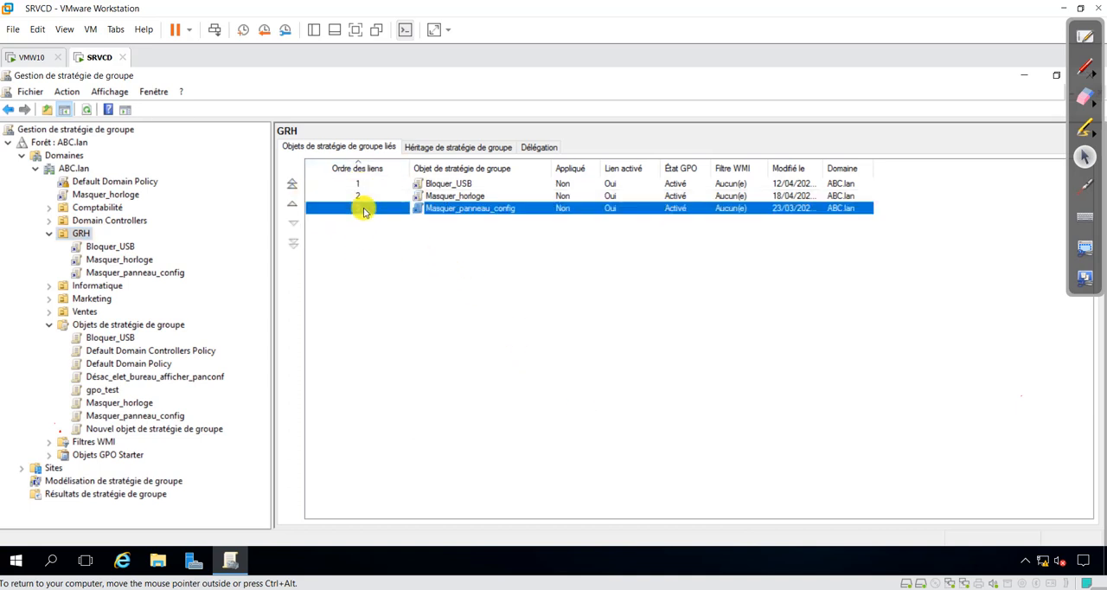
Step: Create a new GPO named gpo_grh, without a Starter GPO, linked directly to the GRH organizational unit
right_click(85, 234)
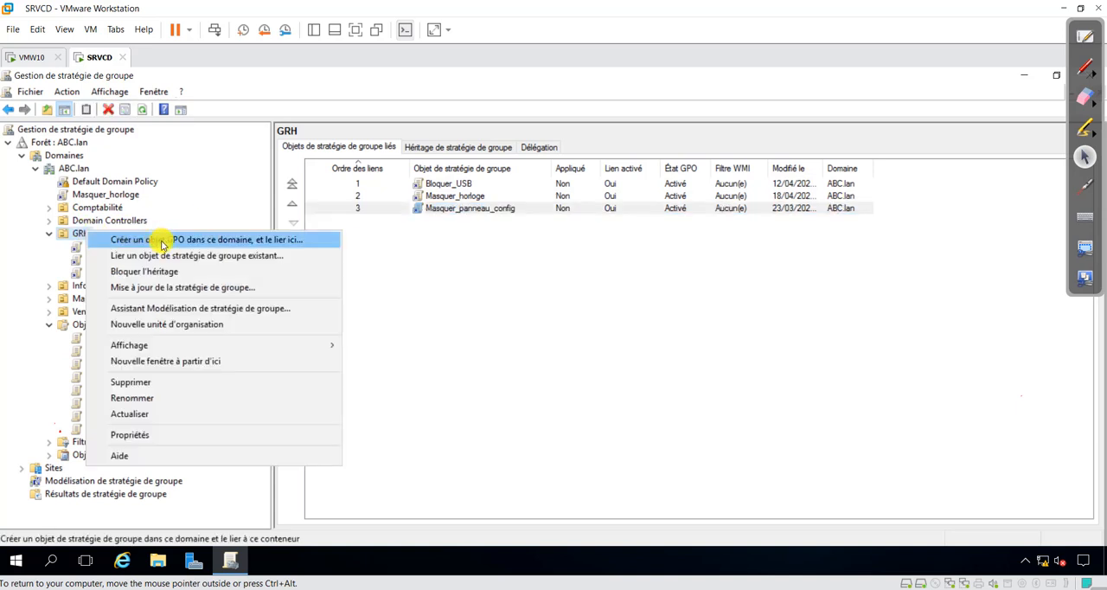
click(165, 243)
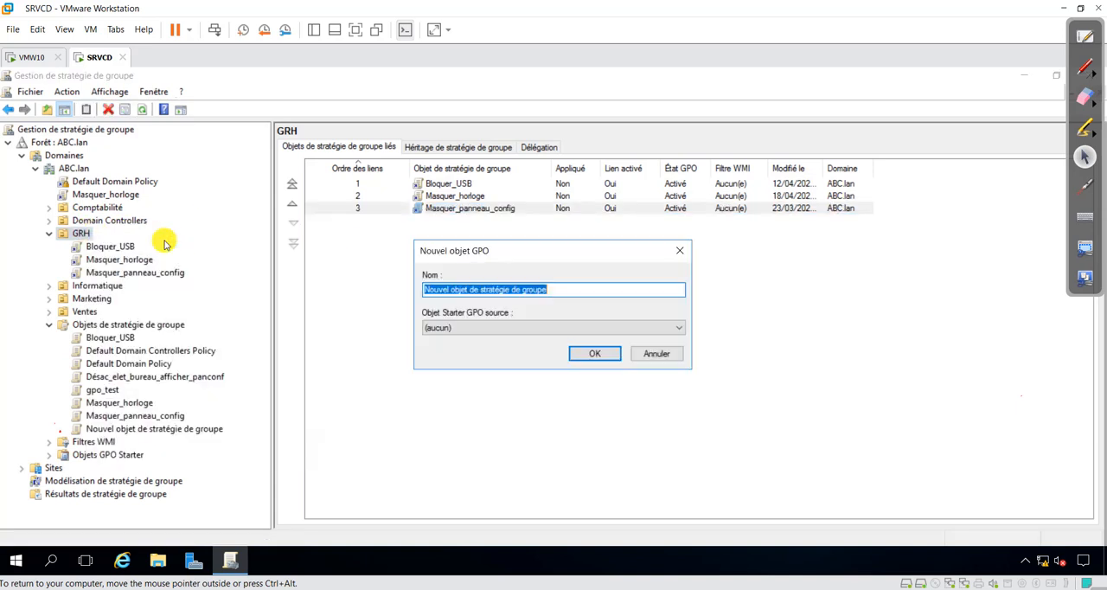
click(599, 356)
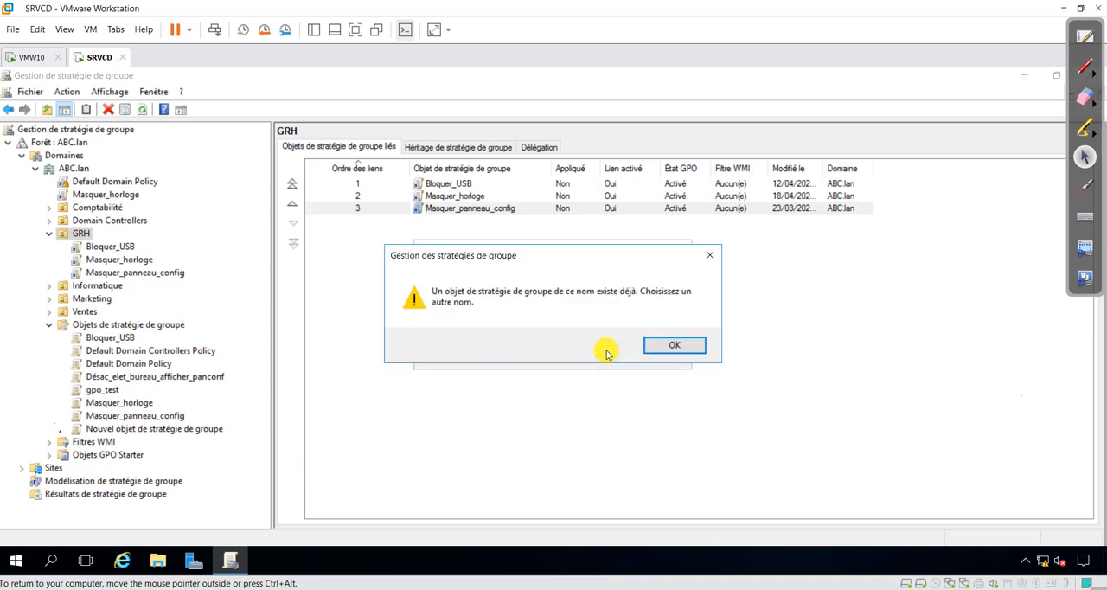
click(675, 345)
click(561, 290)
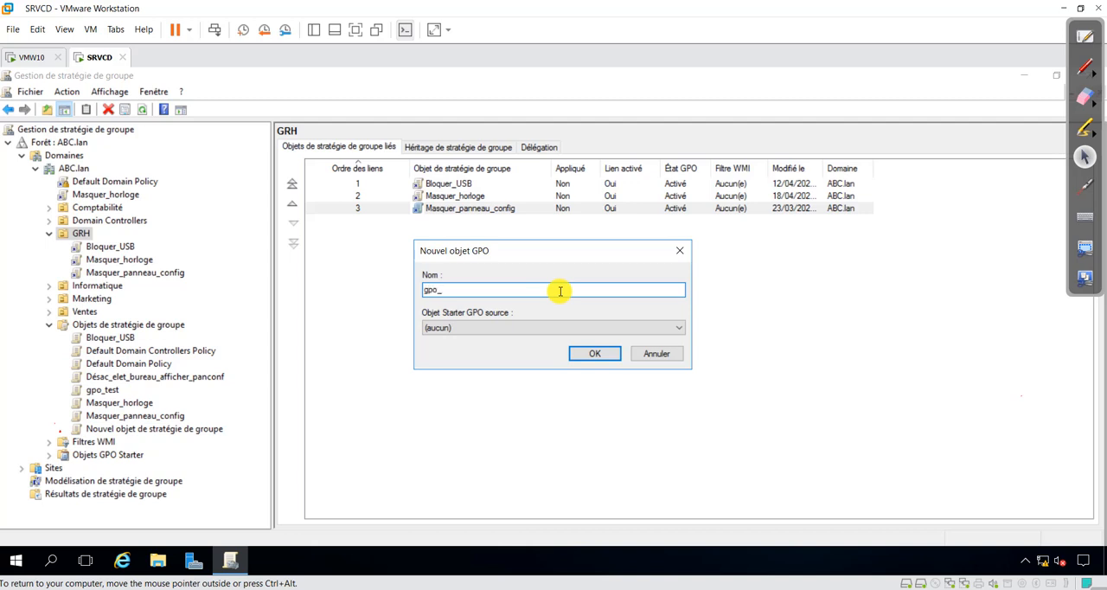
click(597, 355)
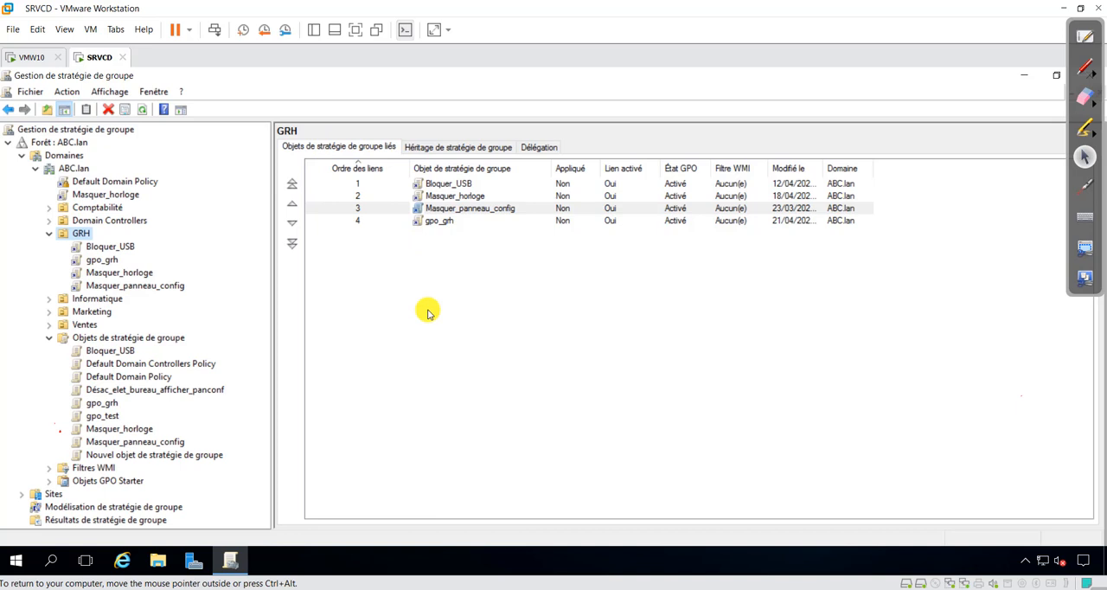
Step: Remove the Masquer_horloge link from the ABC.lan domain root without deleting the GPO itself
click(93, 195)
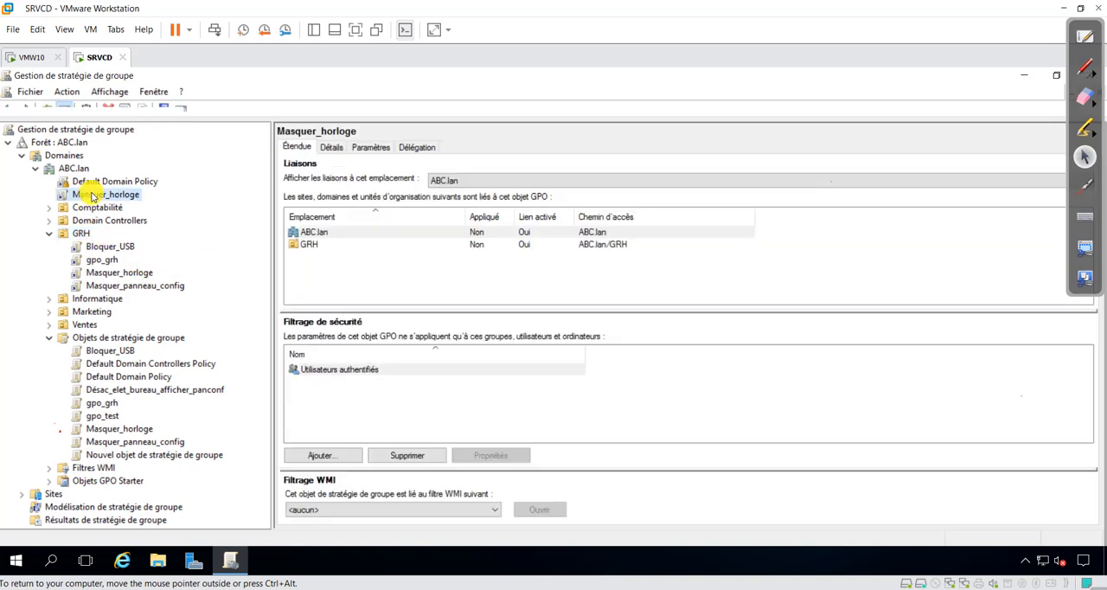
right_click(93, 196)
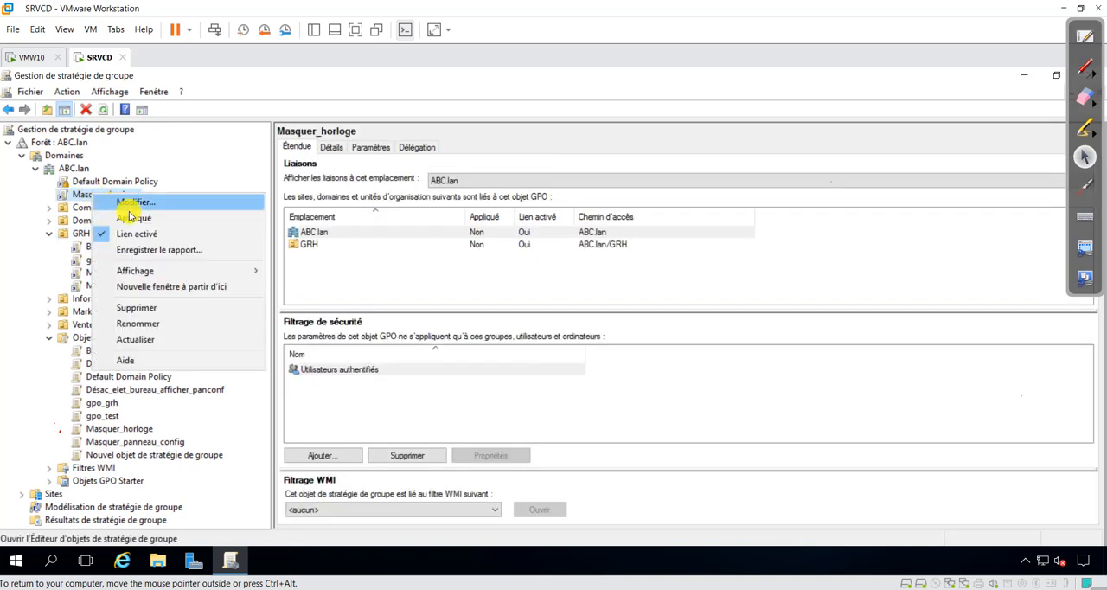
click(136, 308)
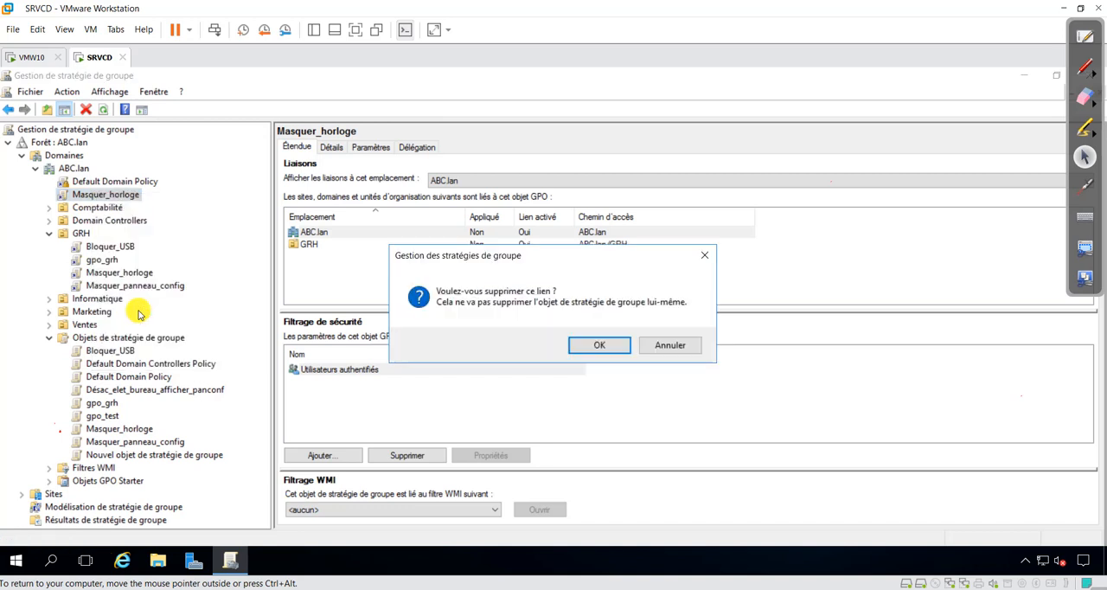
click(597, 343)
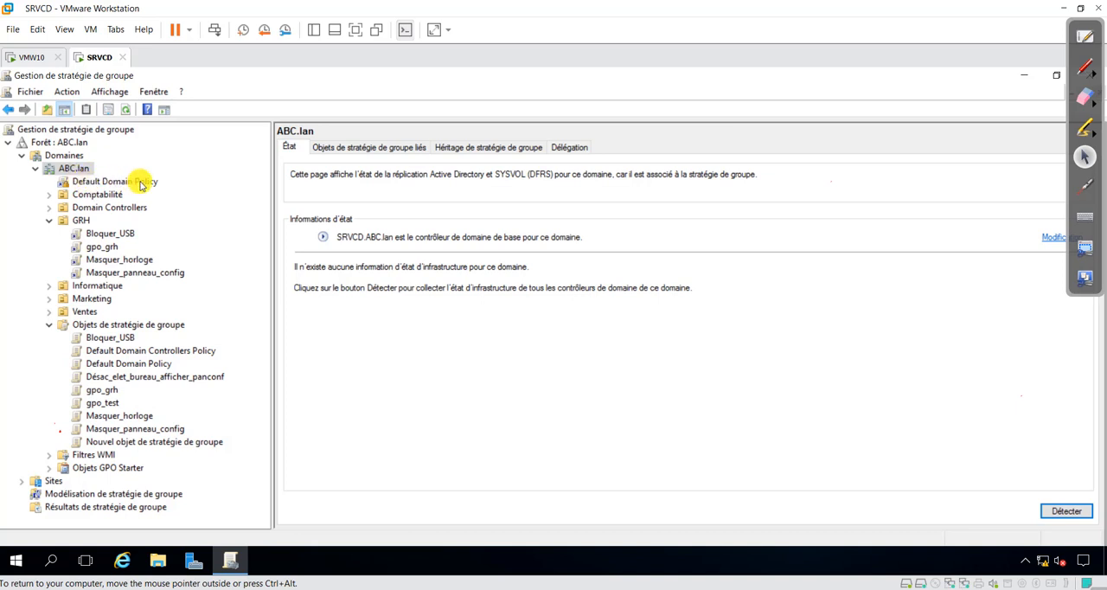
Step: Inspect the Bloquer_USB and gpo_grh links under GRH, and select gpo_grh in the organizational unit's link order
click(81, 221)
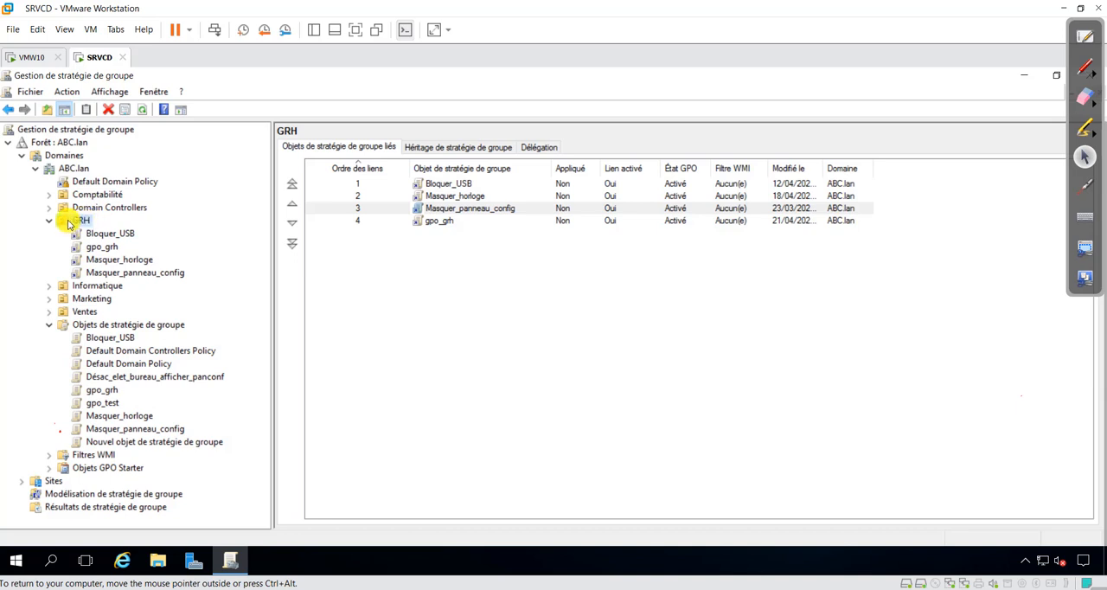
click(115, 236)
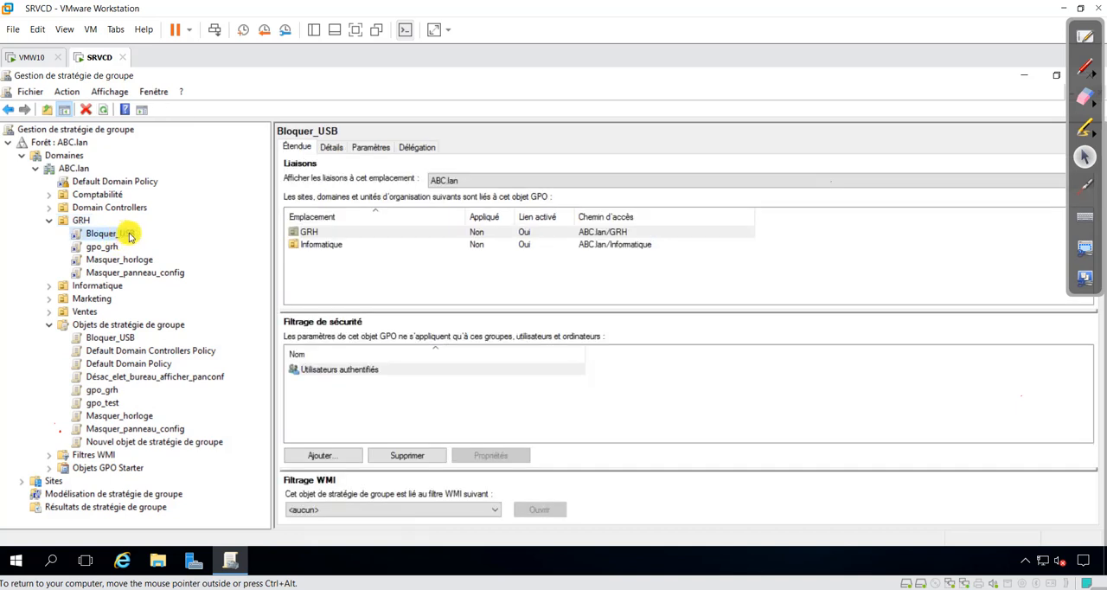
click(101, 249)
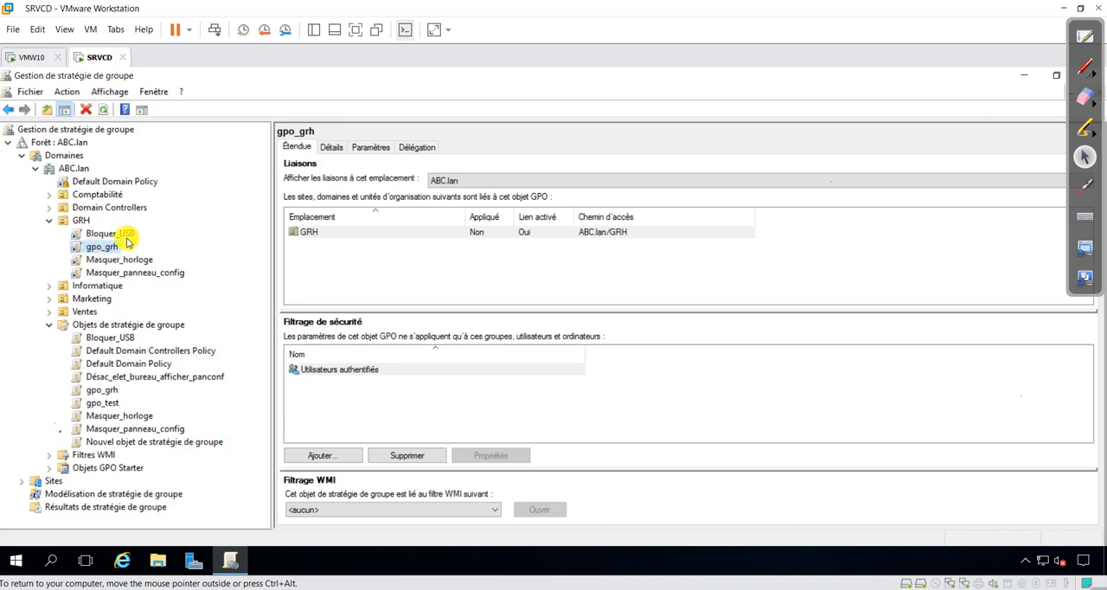
click(70, 221)
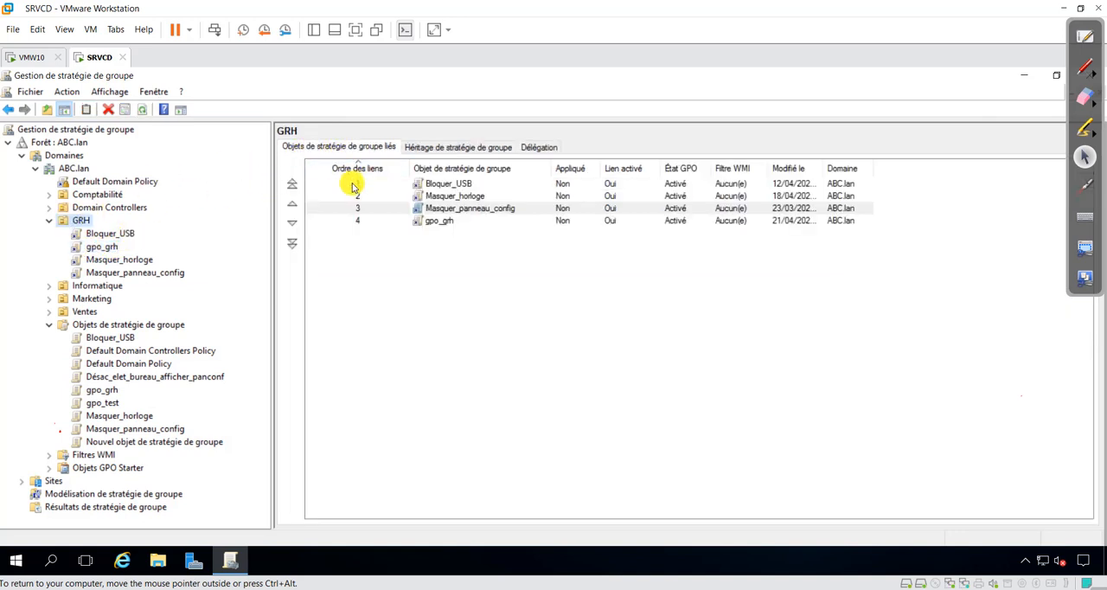
click(432, 224)
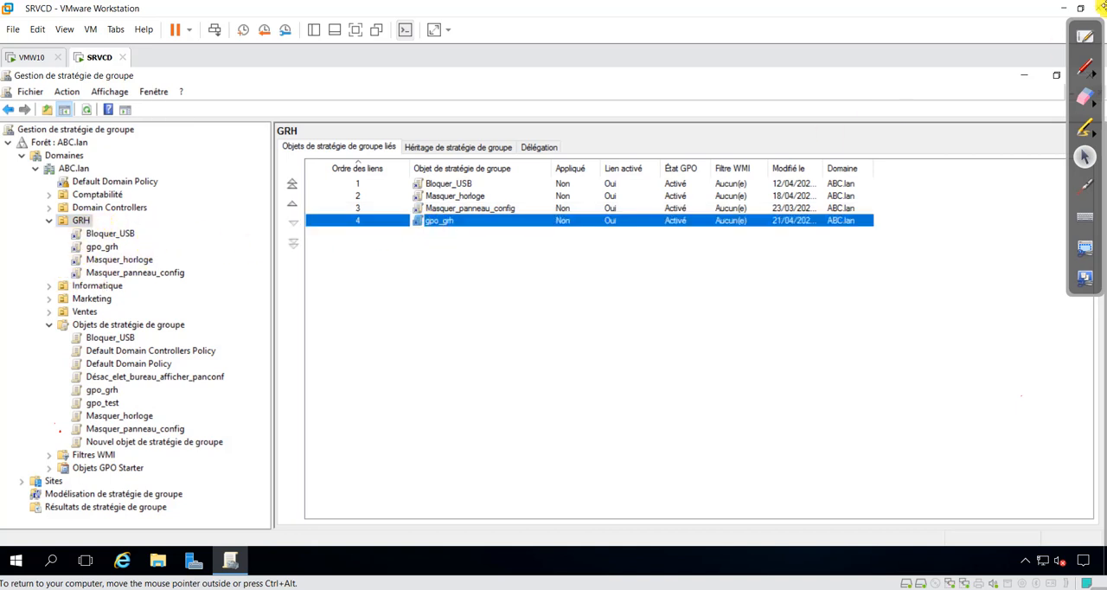
Step: Outline GRH's linked GPOs and the link order numbers in red pen, and erase the annotations
click(1085, 66)
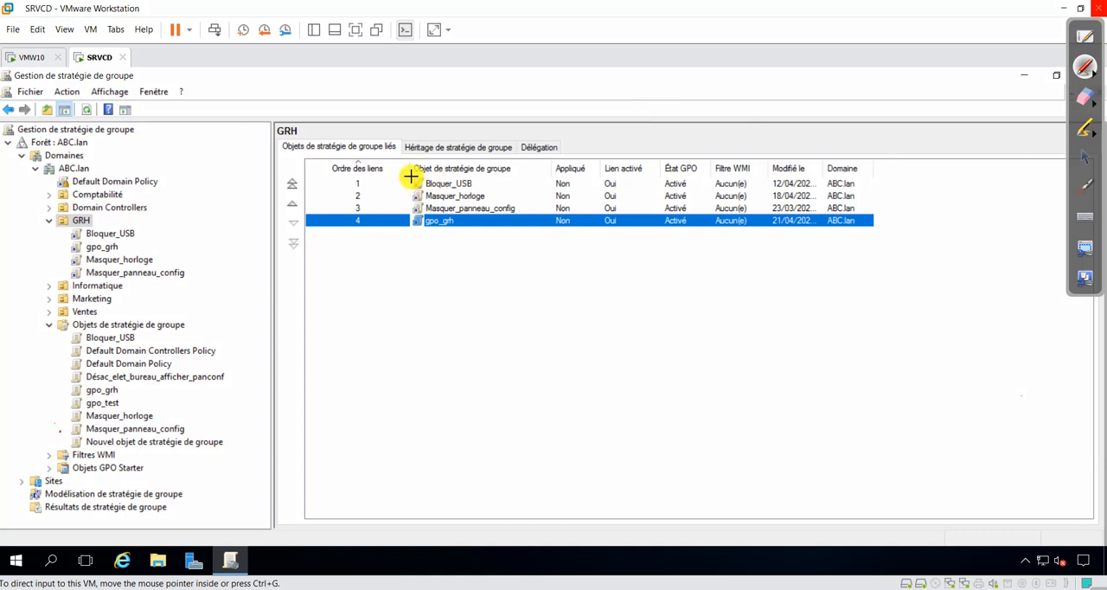
mouse_move(411, 177)
mouse_down()
mouse_move(397, 217)
mouse_move(420, 232)
mouse_up()
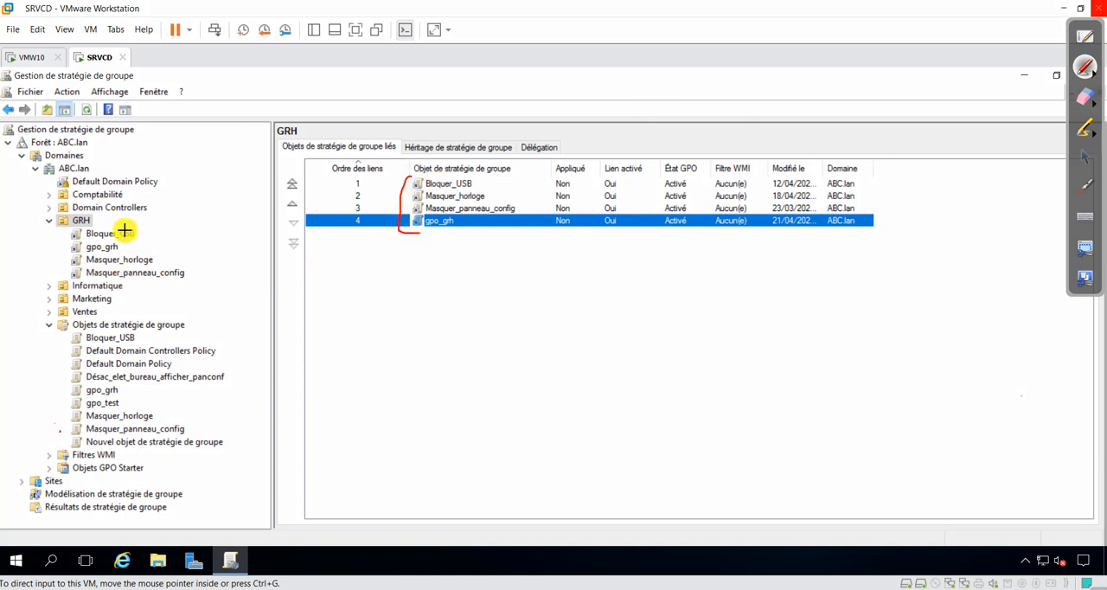
mouse_move(134, 230)
mouse_down()
mouse_move(156, 275)
mouse_move(131, 285)
mouse_up()
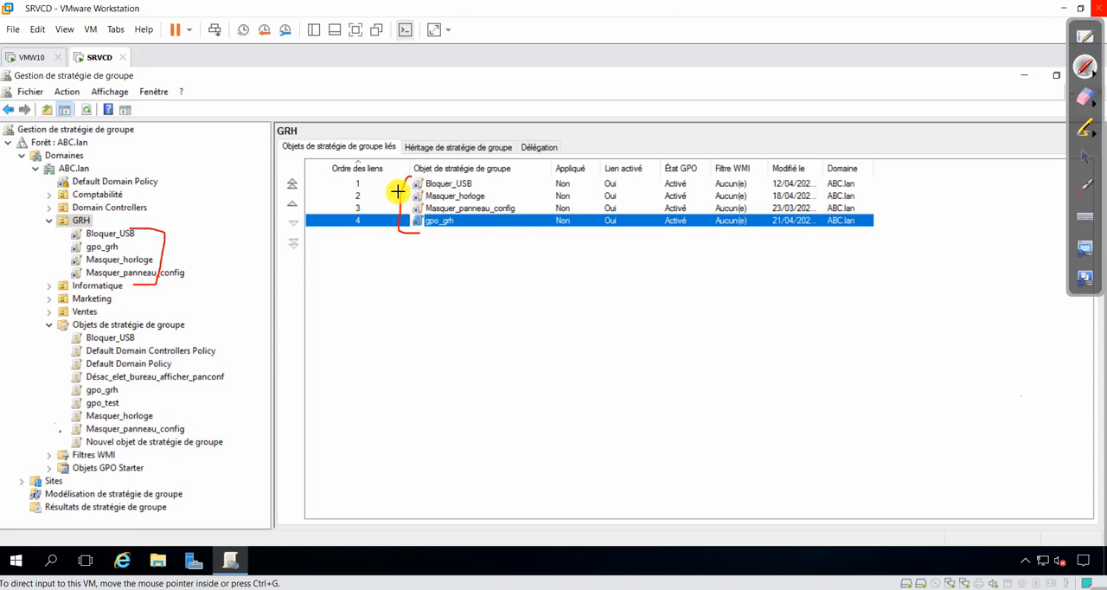
mouse_move(325, 153)
mouse_down()
mouse_move(354, 244)
mouse_move(391, 141)
mouse_move(332, 146)
mouse_up()
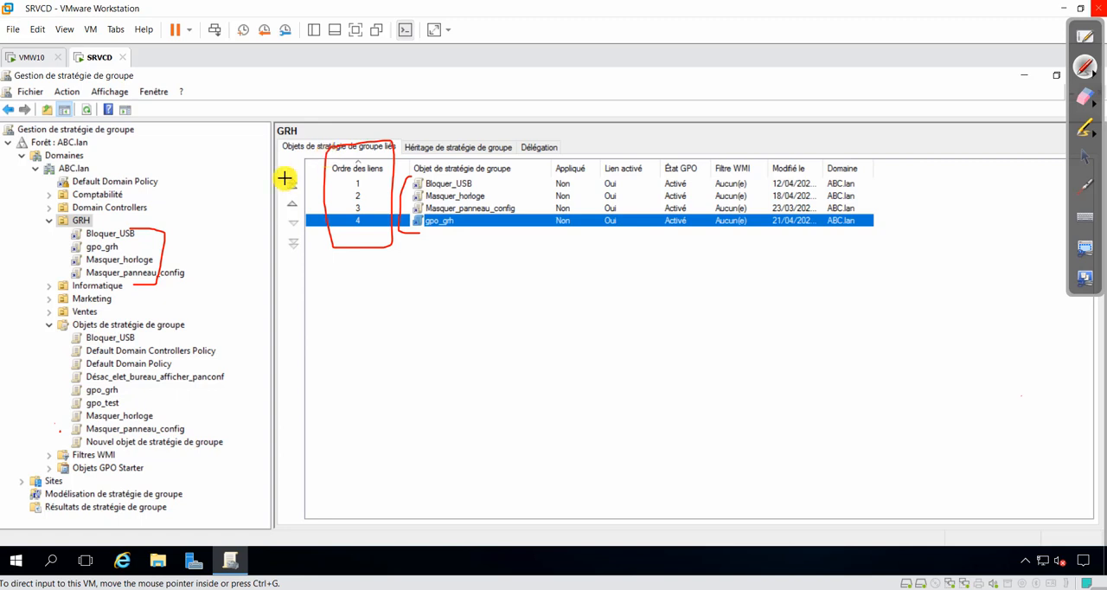
mouse_move(131, 222)
mouse_down()
mouse_move(49, 277)
mouse_move(171, 274)
mouse_move(121, 218)
mouse_up()
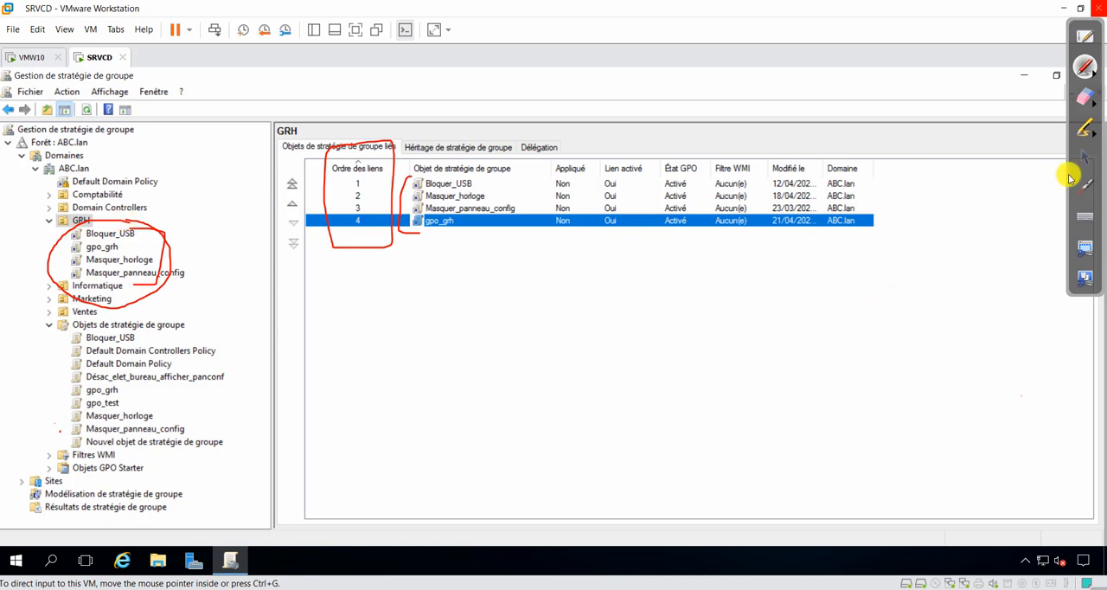
click(1084, 99)
mouse_move(407, 177)
mouse_down()
mouse_move(321, 144)
mouse_move(378, 119)
mouse_move(401, 265)
mouse_move(363, 205)
mouse_move(247, 256)
mouse_move(83, 226)
mouse_move(47, 282)
mouse_move(150, 292)
mouse_move(181, 273)
mouse_up()
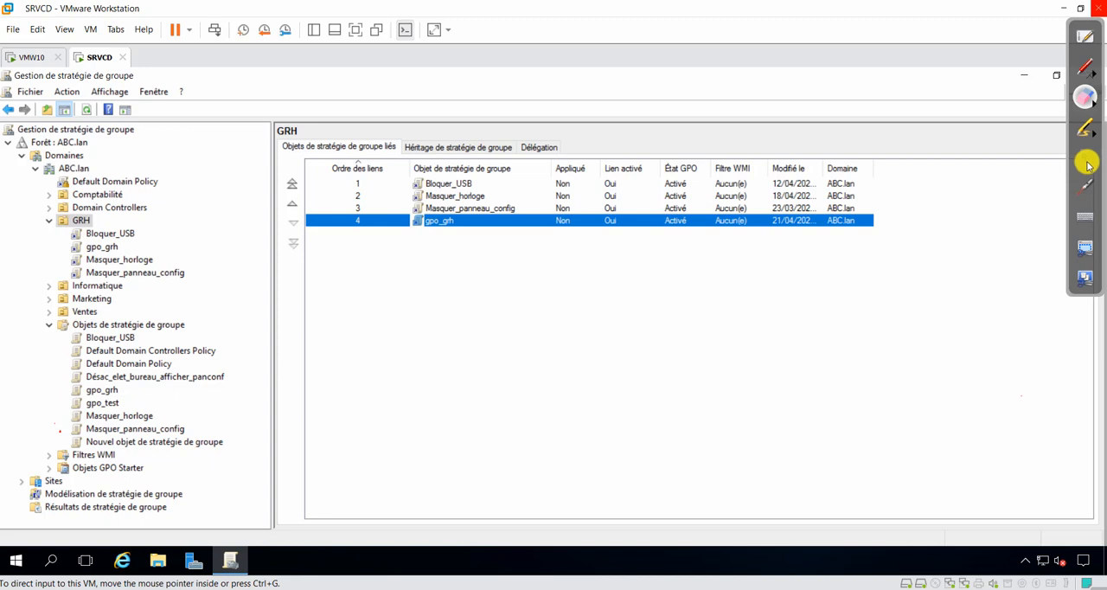
click(1087, 159)
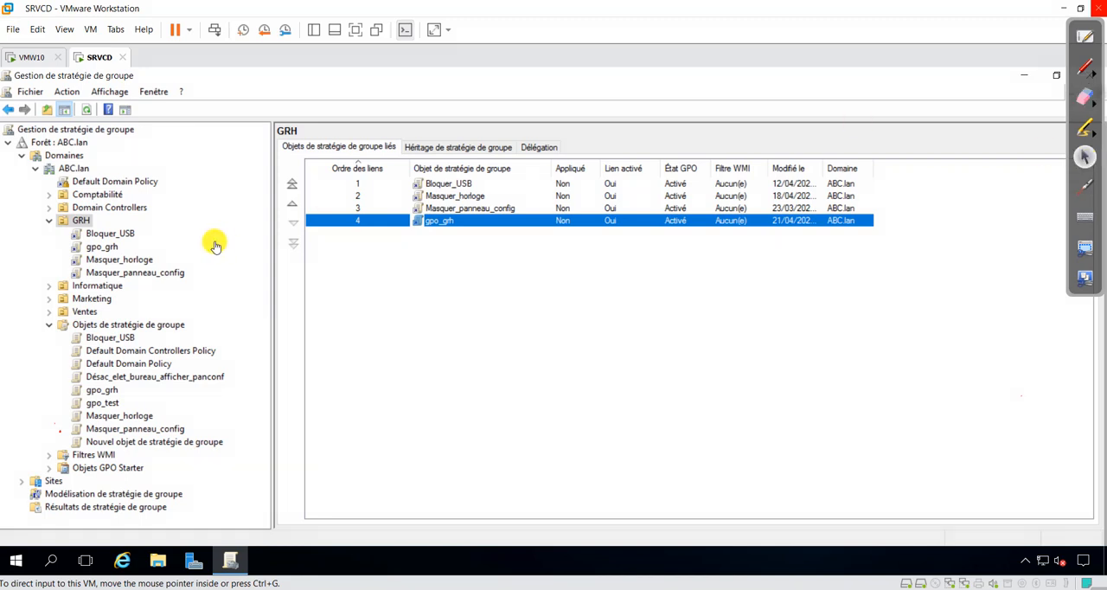
right_click(85, 223)
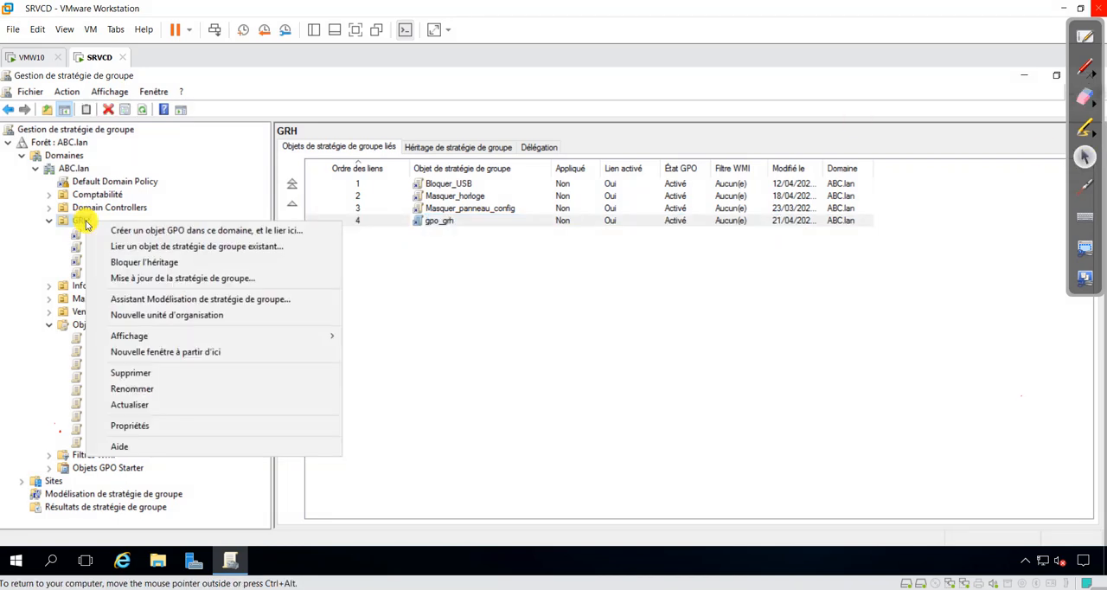
click(135, 246)
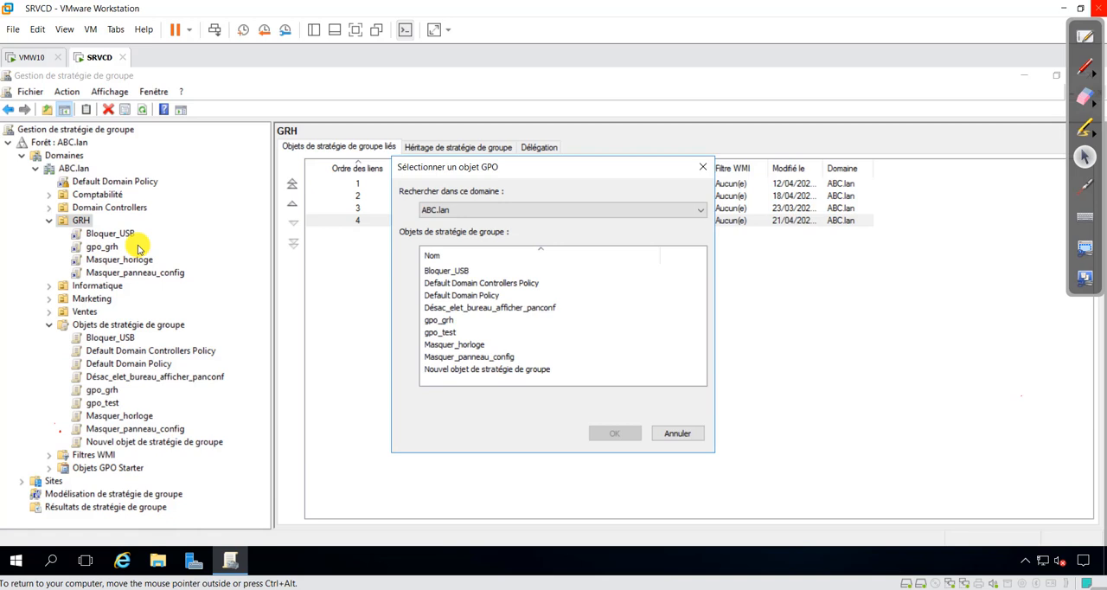
click(675, 433)
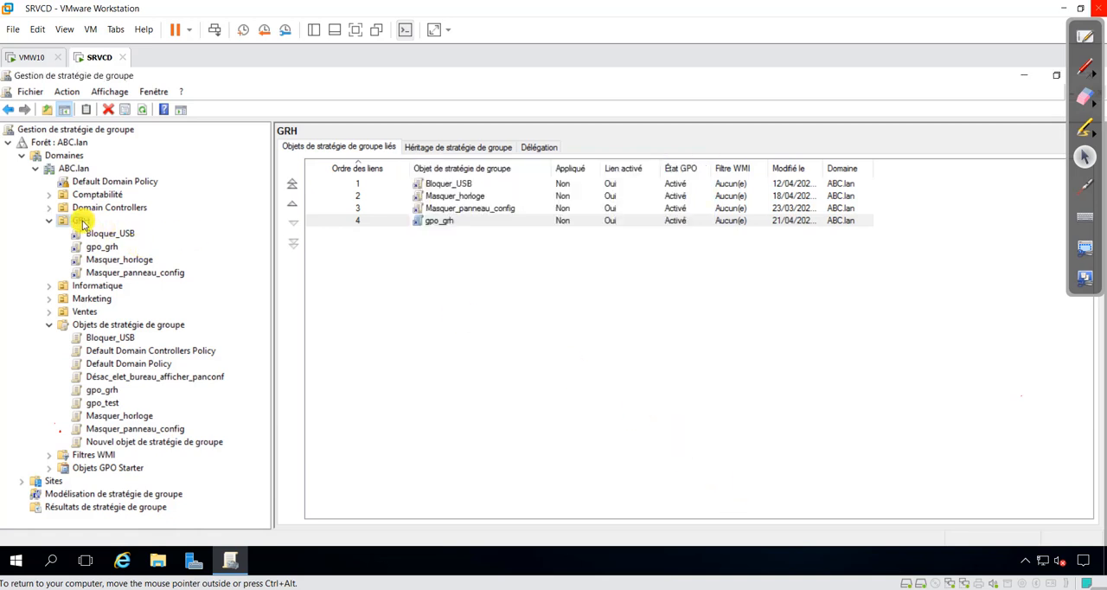
Step: Create a new GPO named a_ghr, without a Starter GPO, linked directly to the GRH organizational unit
right_click(83, 223)
click(251, 227)
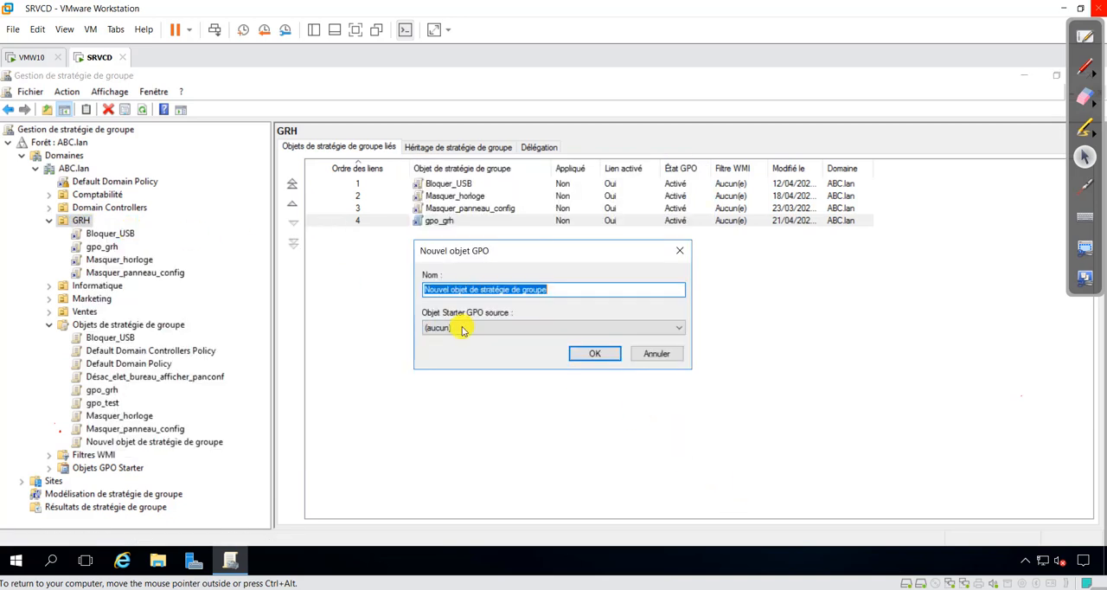
text(a)
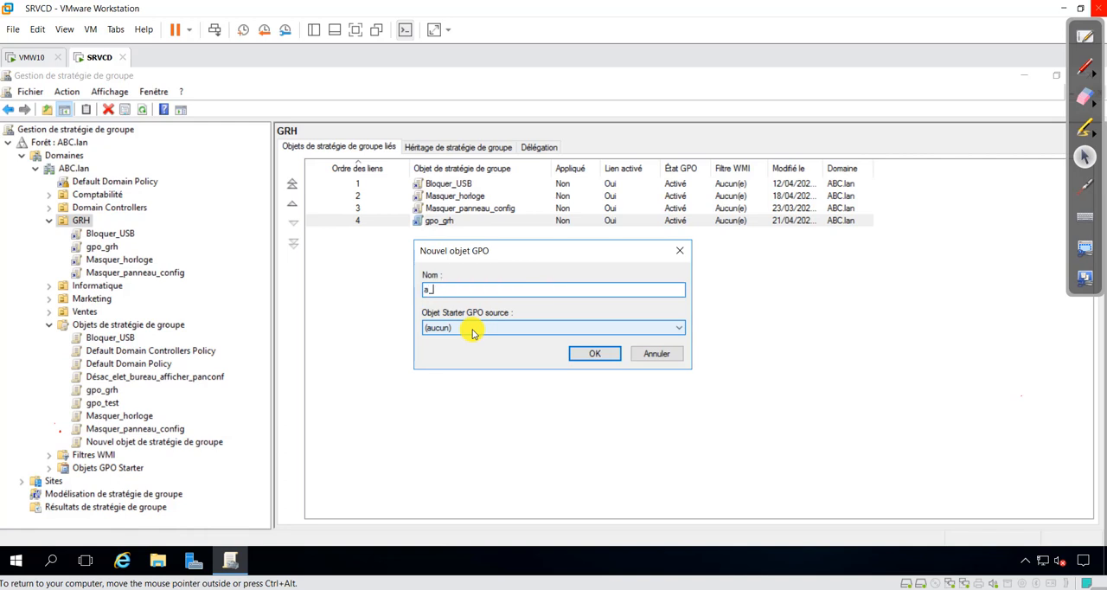
text(_ghr)
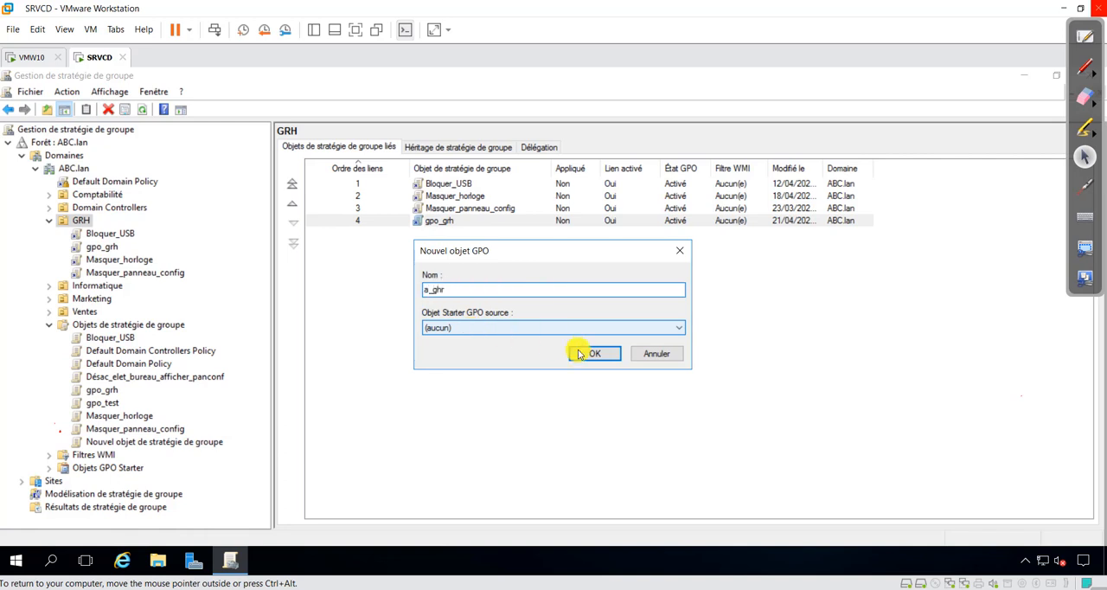
click(604, 353)
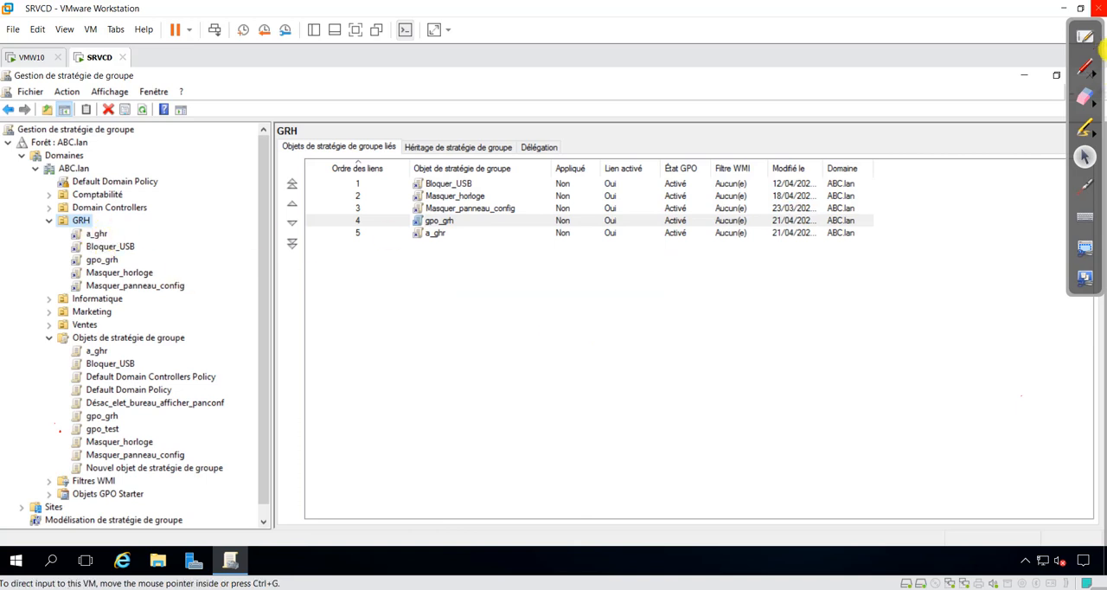
Step: Circle a_ghr in red pen both in the tree and in GRH's link order, and erase the marks
click(1085, 67)
mouse_move(143, 210)
mouse_down()
mouse_move(65, 221)
mouse_move(111, 247)
mouse_move(129, 216)
mouse_move(99, 248)
mouse_move(125, 247)
mouse_up()
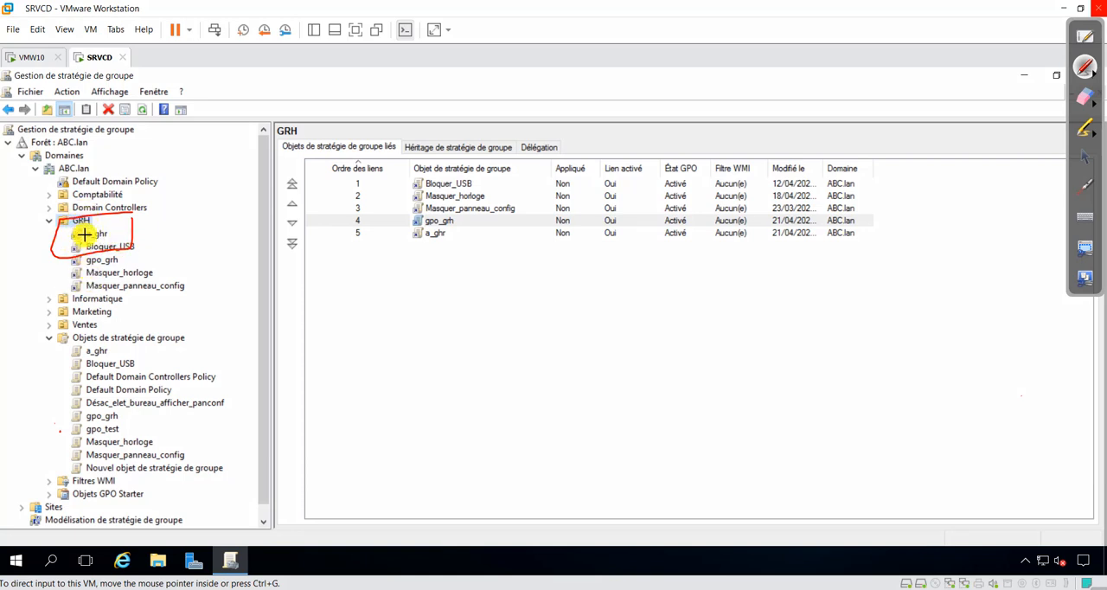
mouse_move(366, 230)
mouse_down()
mouse_move(337, 239)
mouse_move(444, 243)
mouse_move(402, 223)
mouse_move(366, 224)
mouse_up()
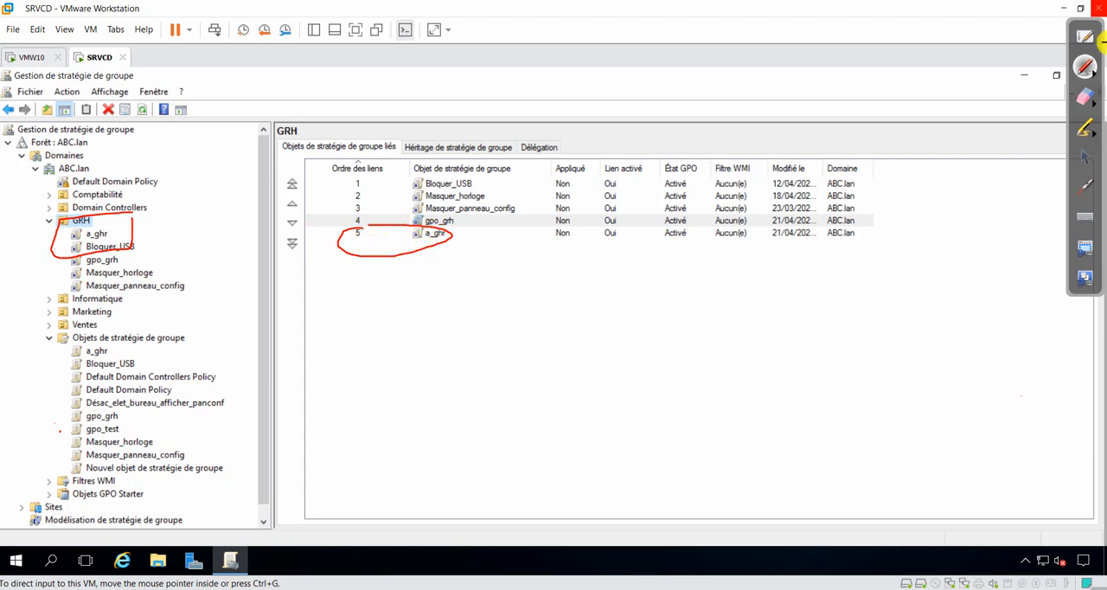
click(1085, 97)
mouse_move(448, 235)
mouse_down()
mouse_move(381, 225)
mouse_move(480, 244)
mouse_up()
drag(118, 192, 123, 221)
drag(101, 259, 119, 247)
click(1084, 157)
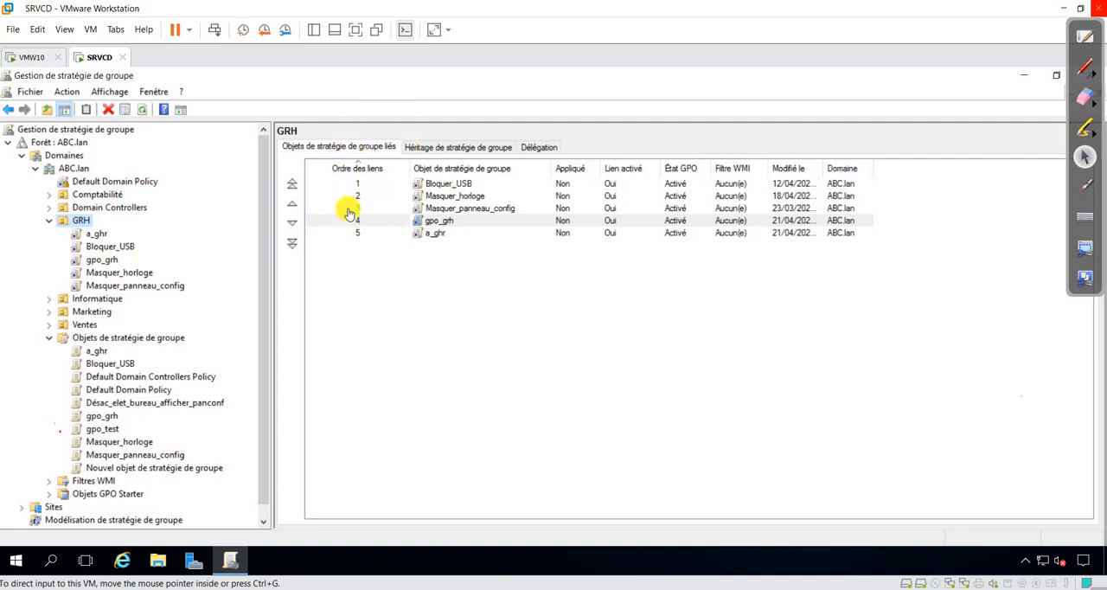
click(93, 235)
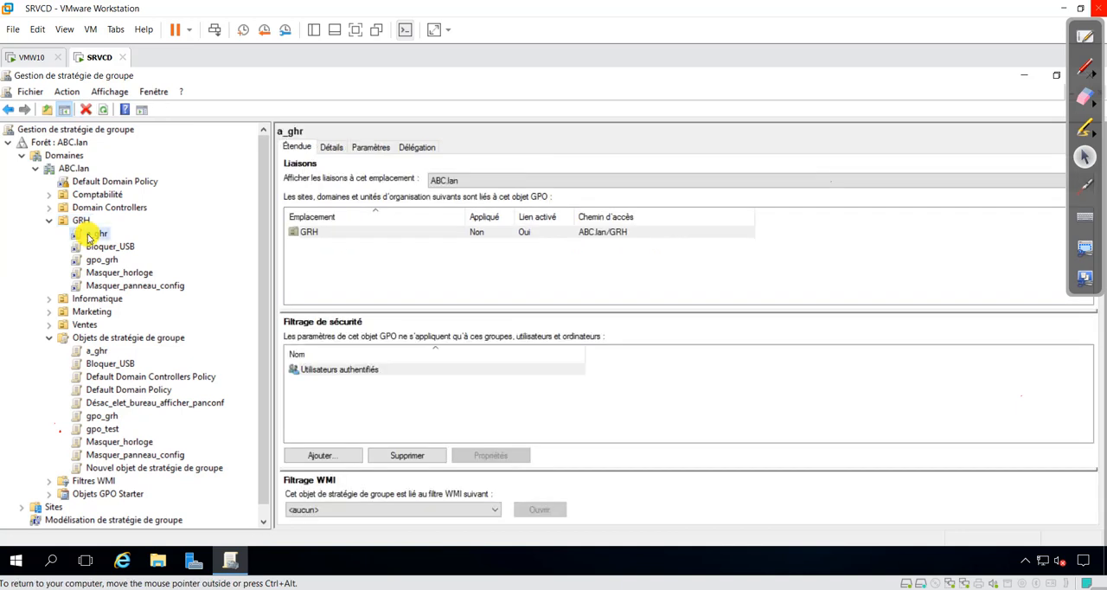
right_click(93, 234)
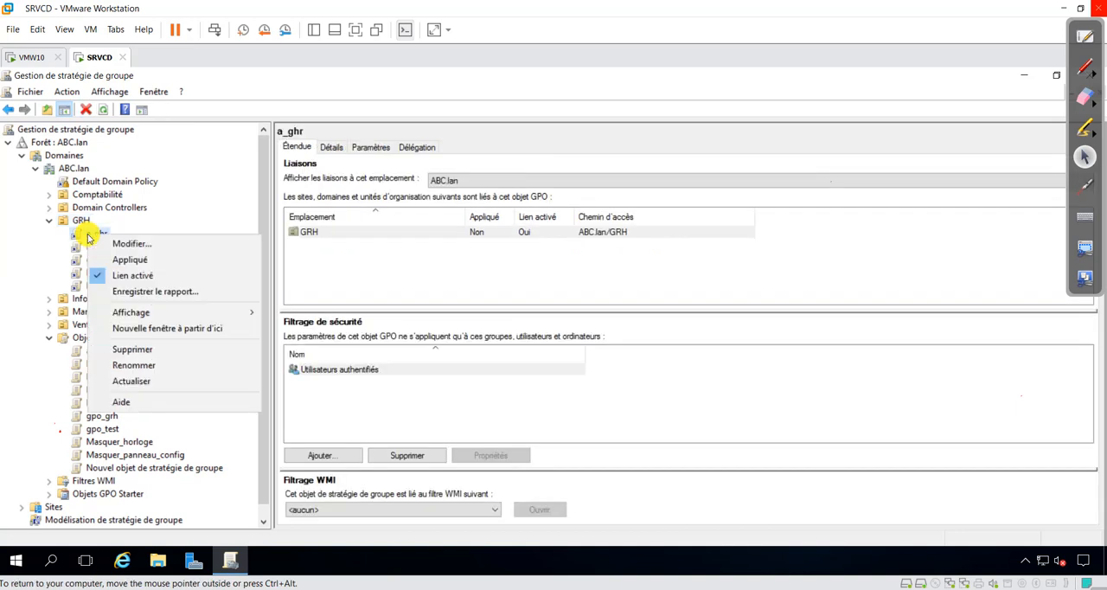
click(144, 364)
click(150, 242)
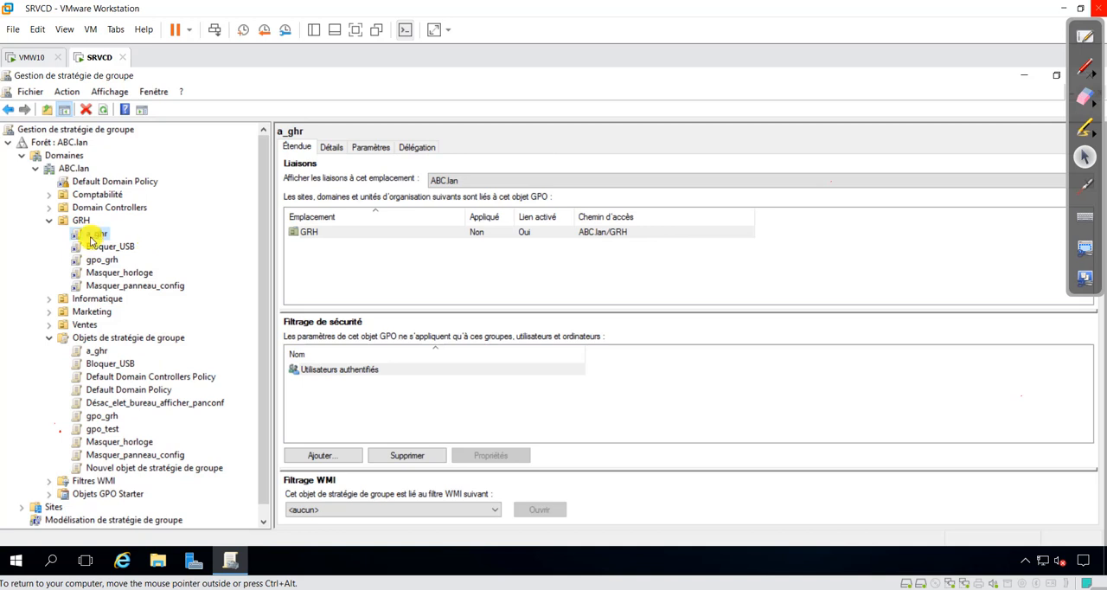
Step: Remove the a_ghr and gpo_grh links from the GRH organizational unit, keeping both GPO objects
key(Delete)
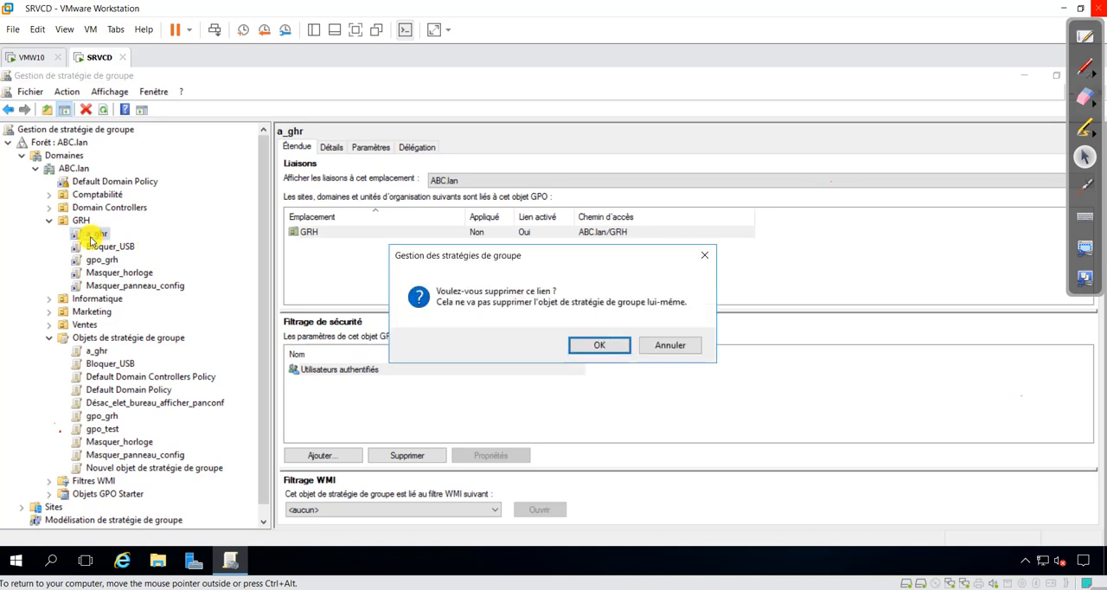
click(584, 345)
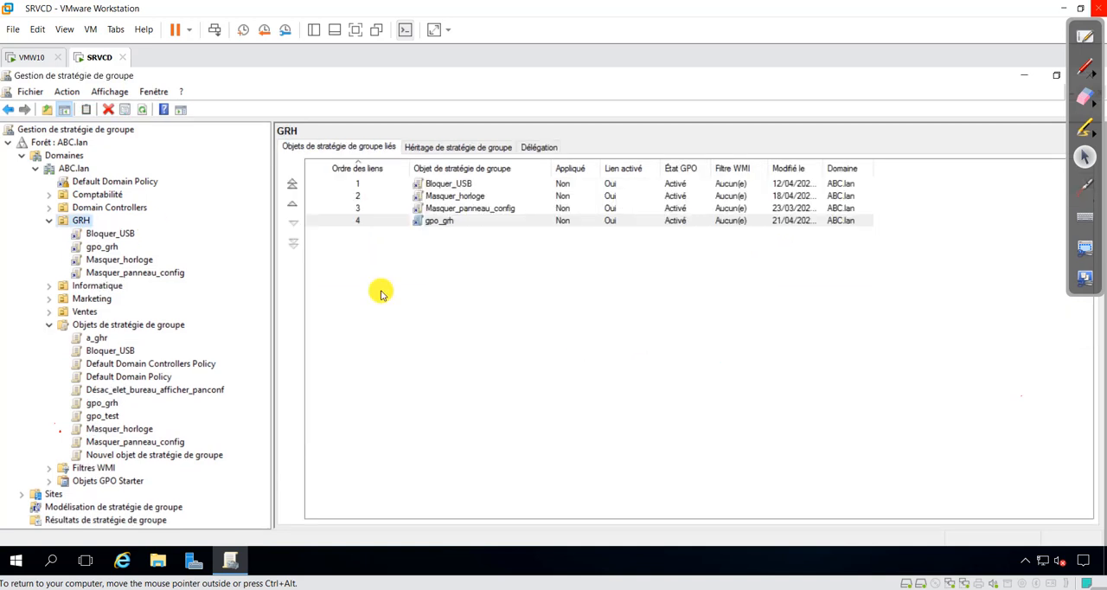
click(98, 249)
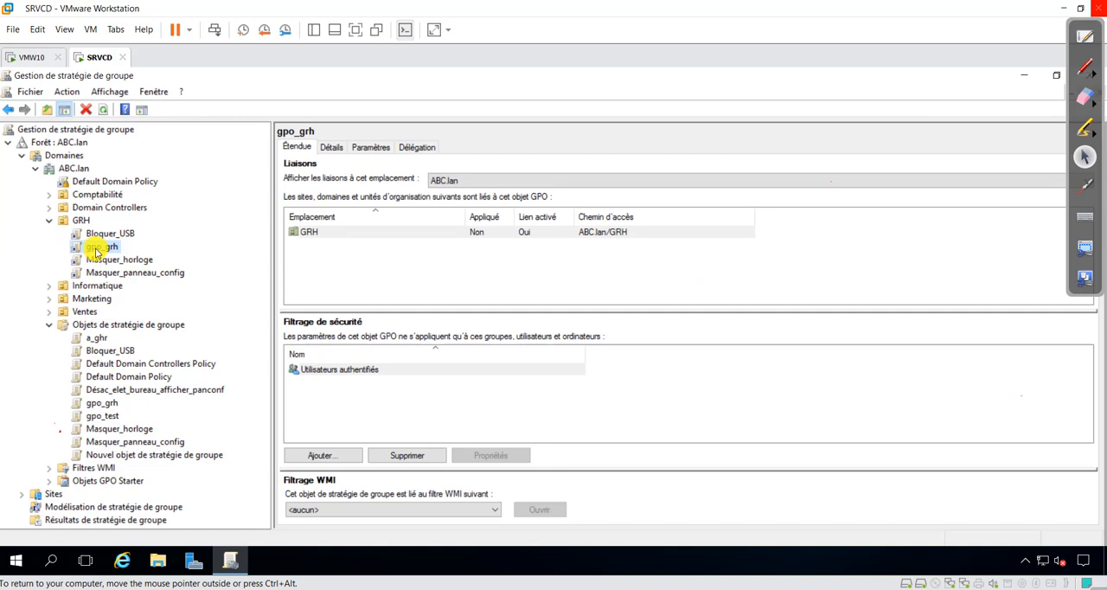
key(Delete)
click(588, 344)
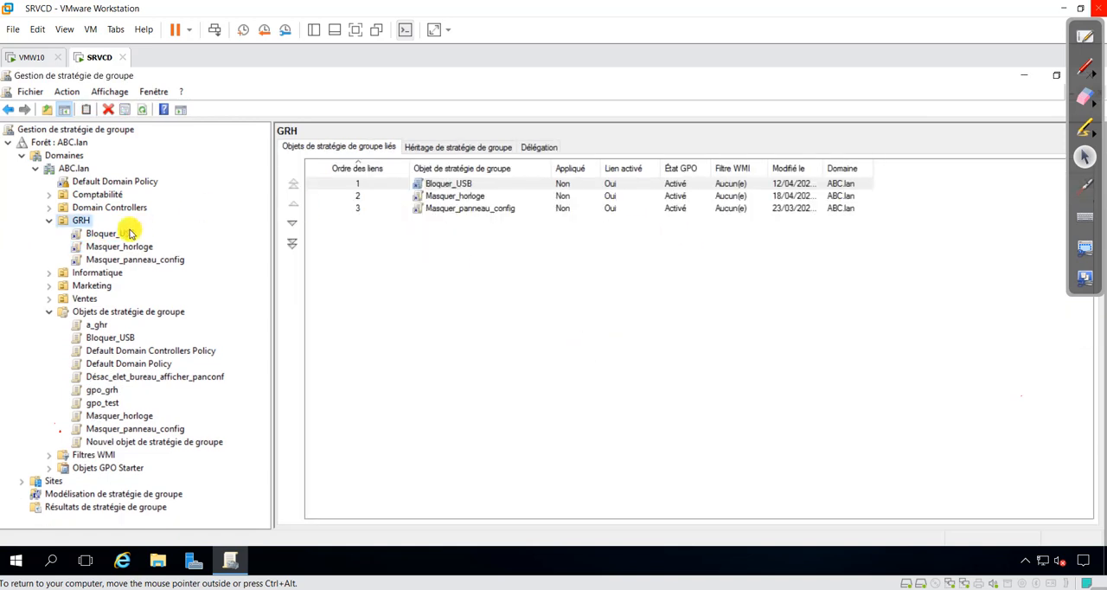
Step: View the scope of the Bloquer_USB and Masquer_horloge links under the GRH organizational unit
click(115, 236)
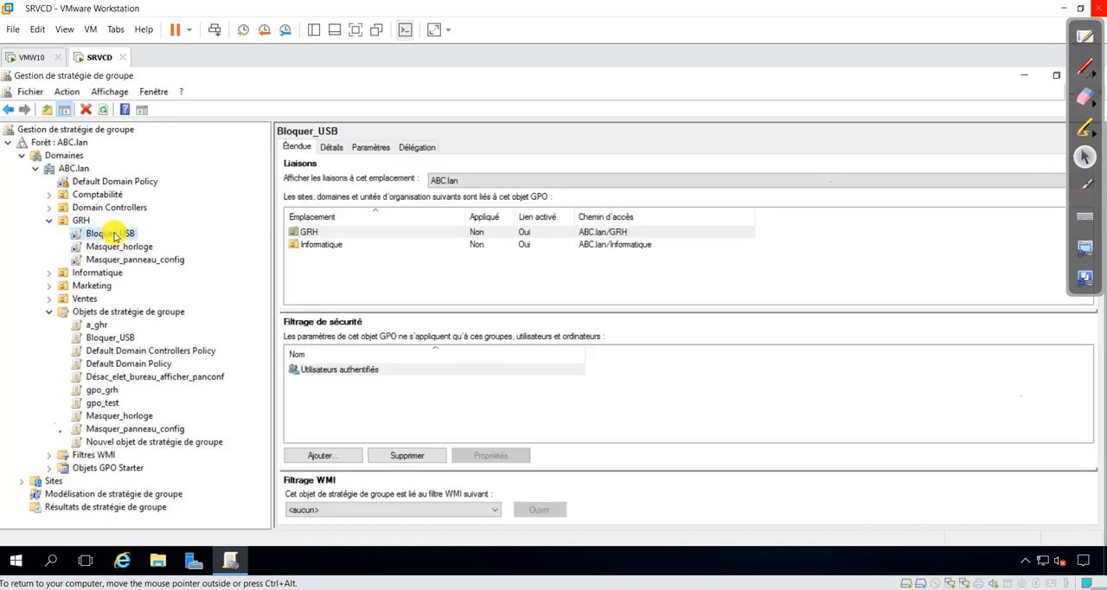
click(119, 250)
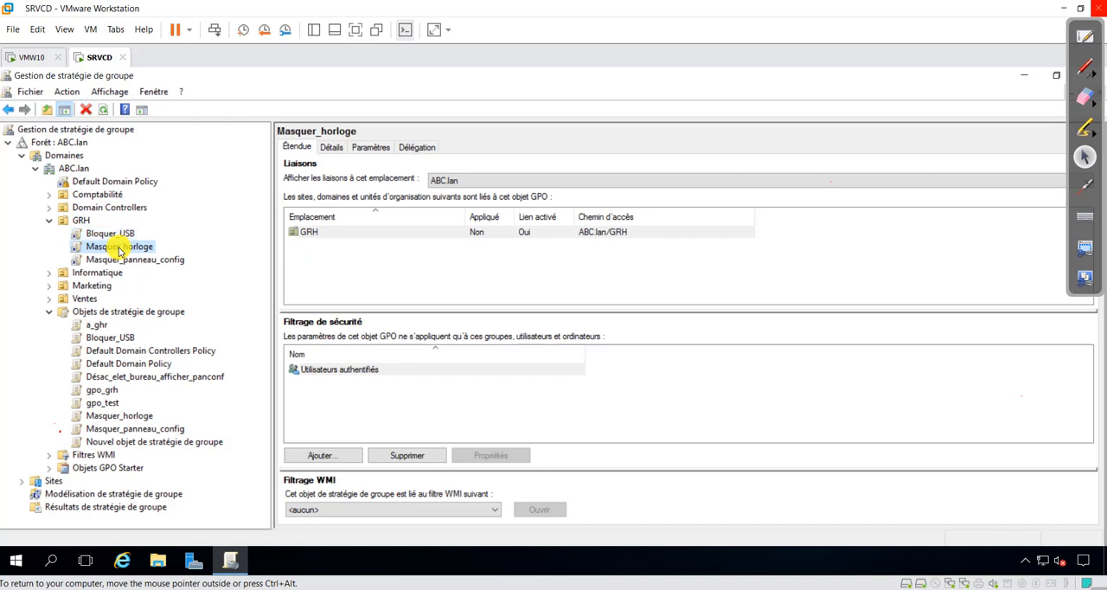
Step: View the scope of the Masquer_panneau_config link under the GRH organizational unit
click(128, 264)
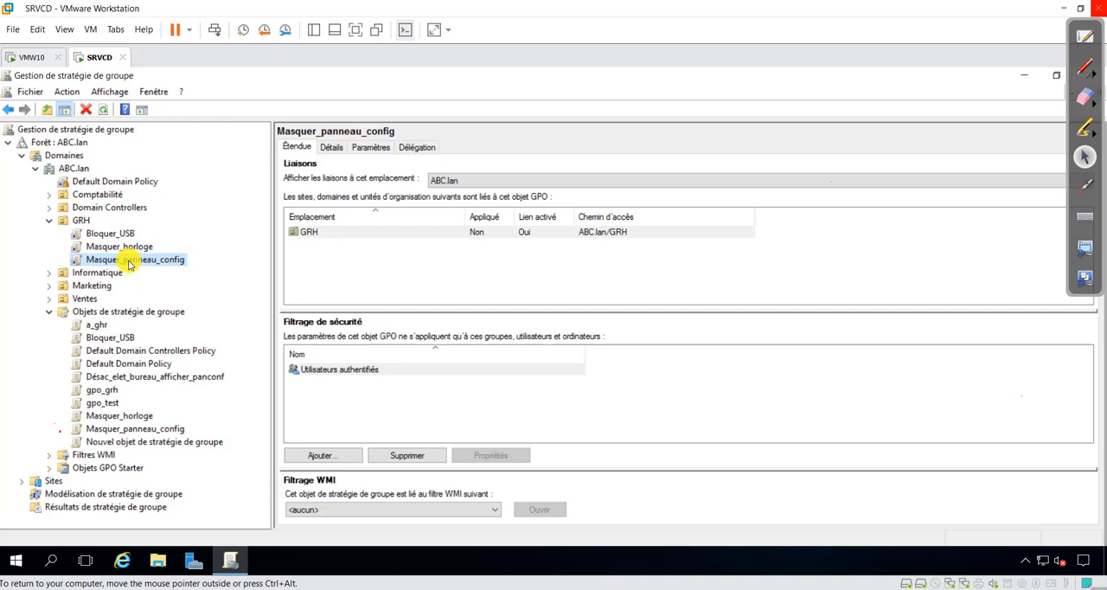
Step: Switch to the VMW10 virtual machine and sign in to the Boss account with its password
click(31, 57)
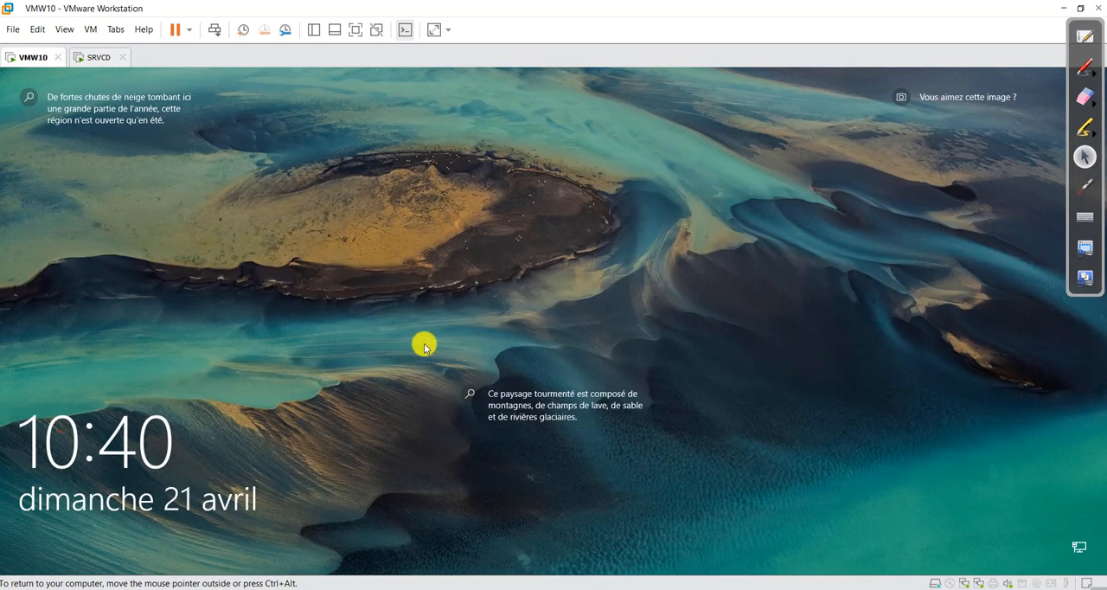
click(680, 256)
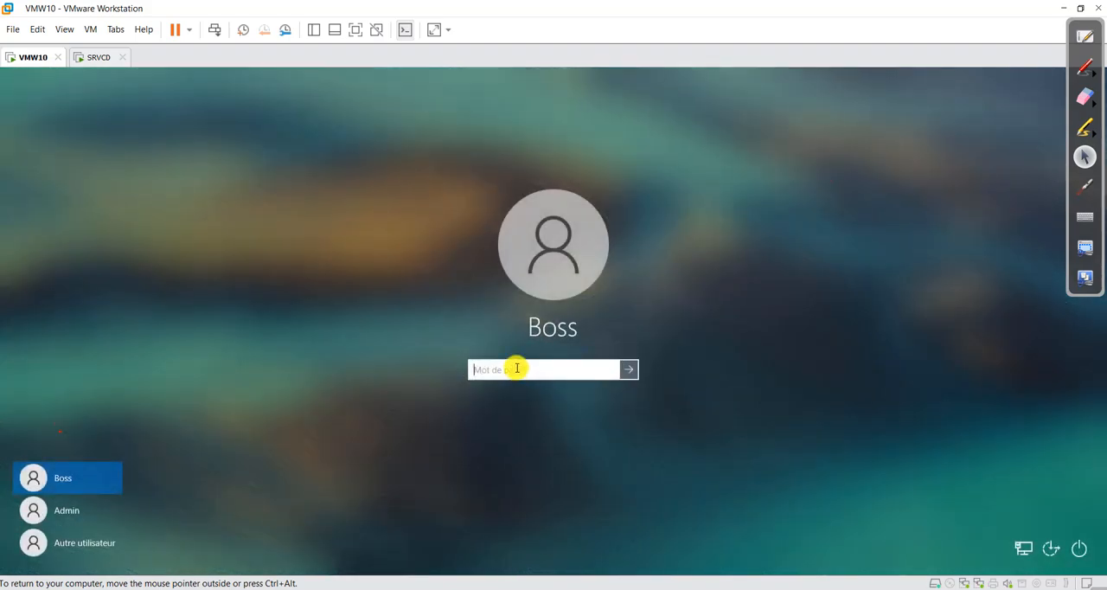
click(630, 369)
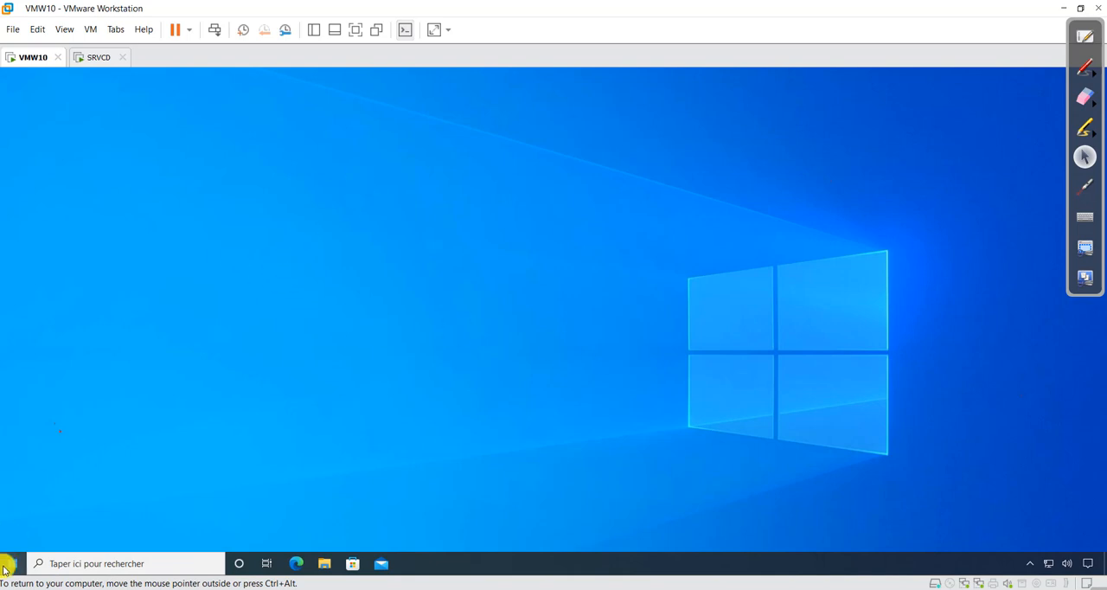
Step: Sign the Boss account out of VMW10 and sign it back in with its password
click(15, 562)
click(14, 426)
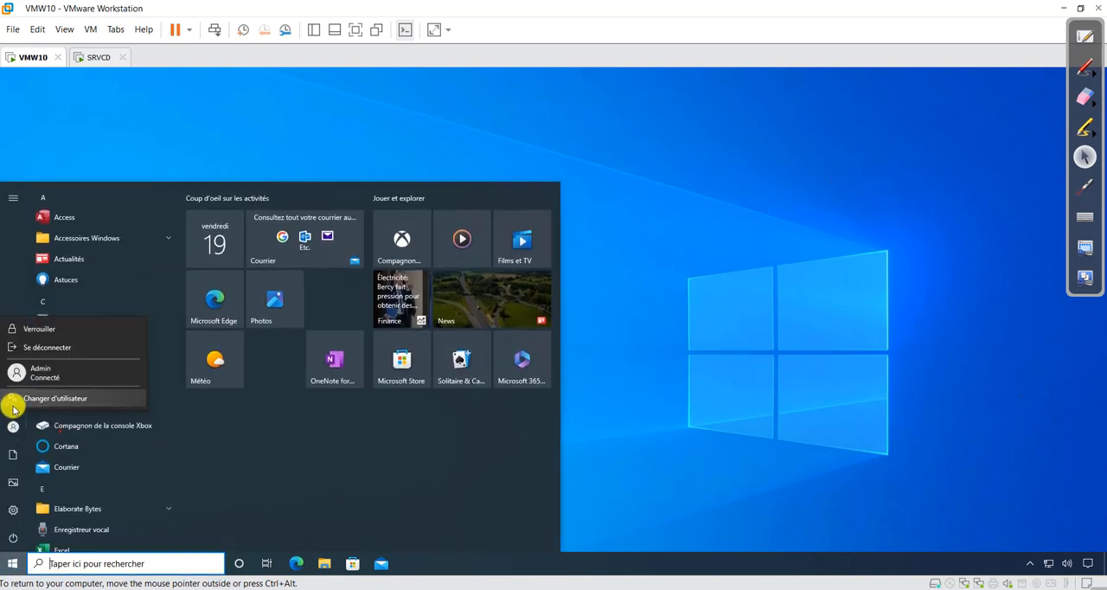
click(14, 425)
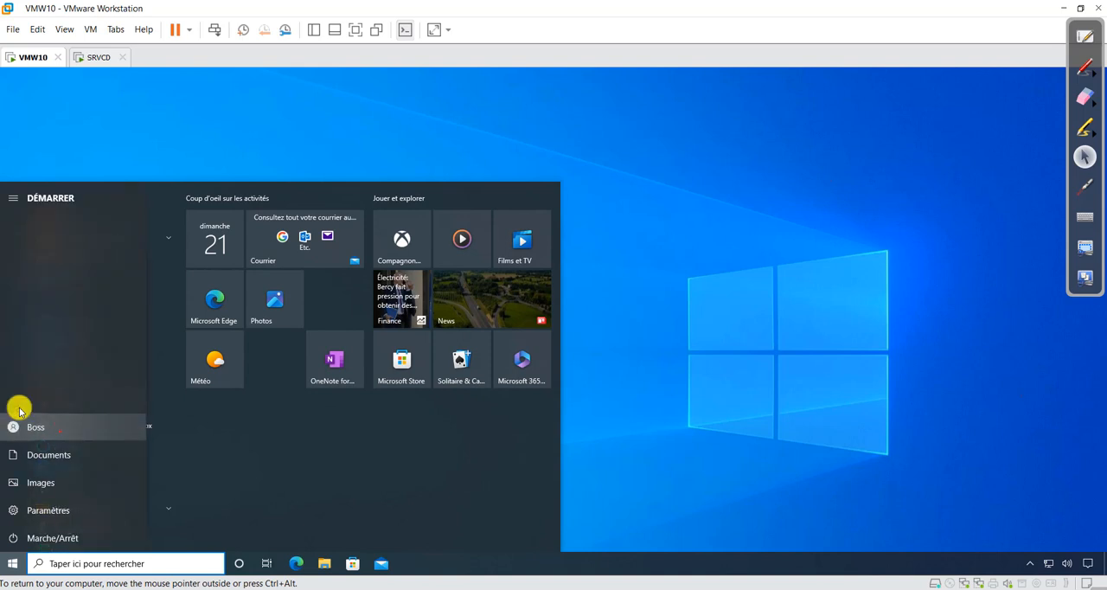
click(17, 429)
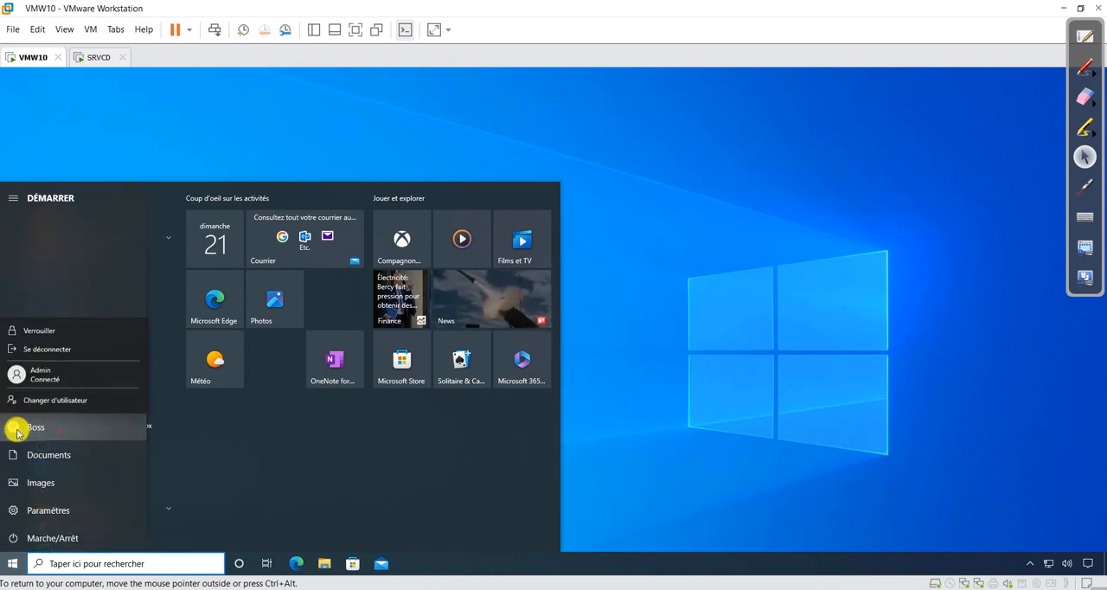
click(50, 348)
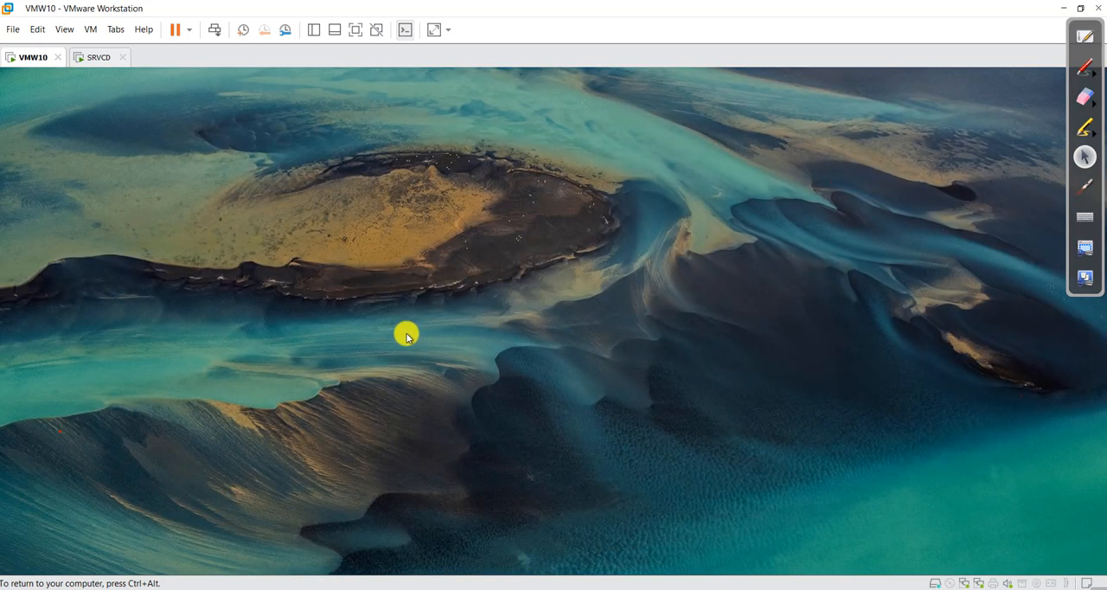
click(407, 331)
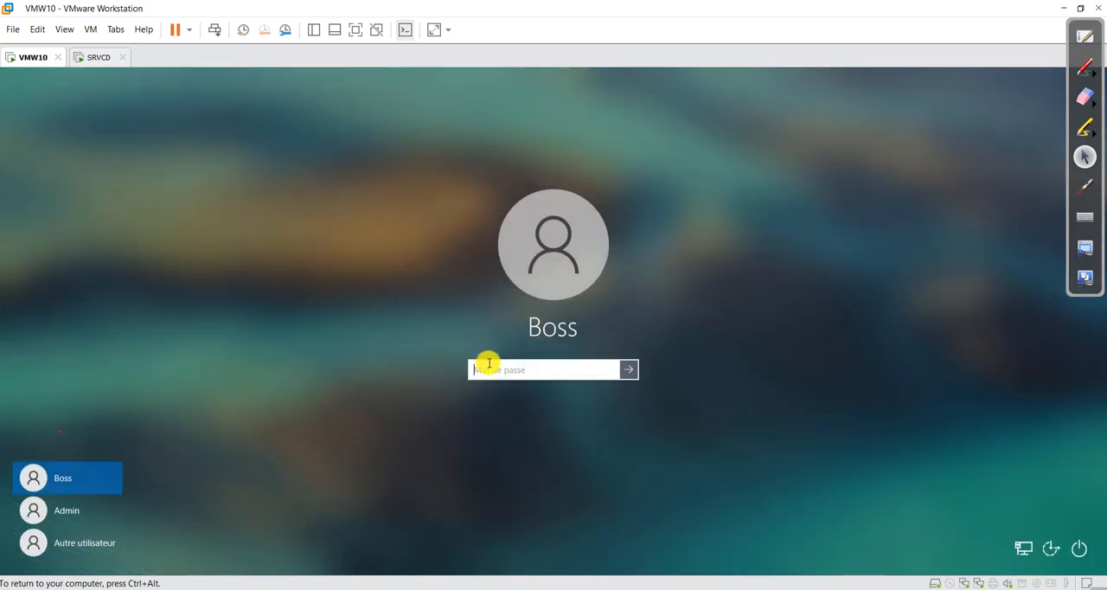
click(631, 369)
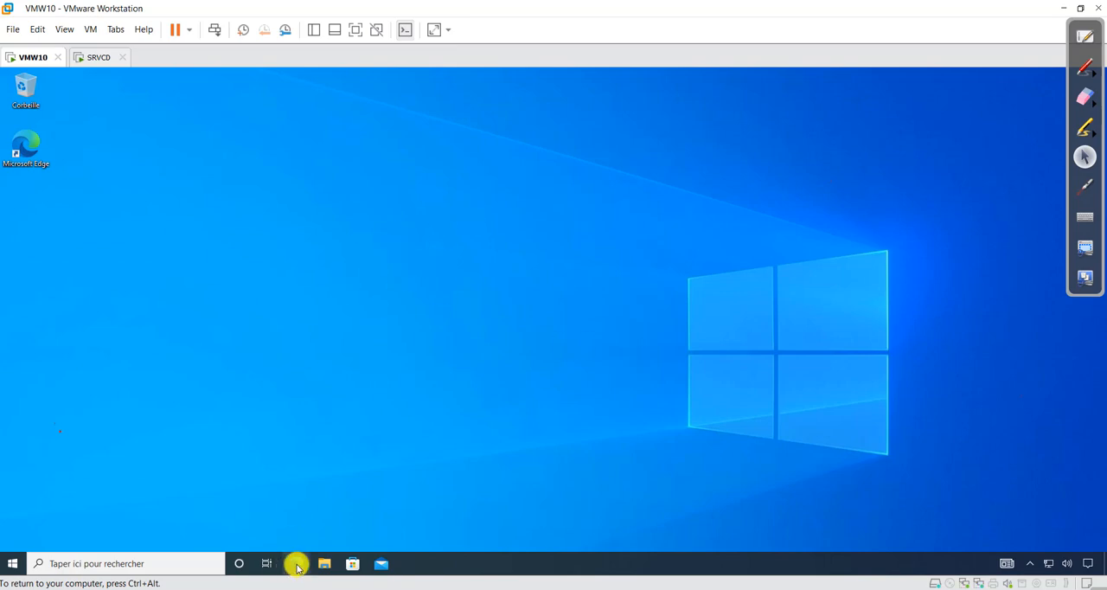
click(95, 57)
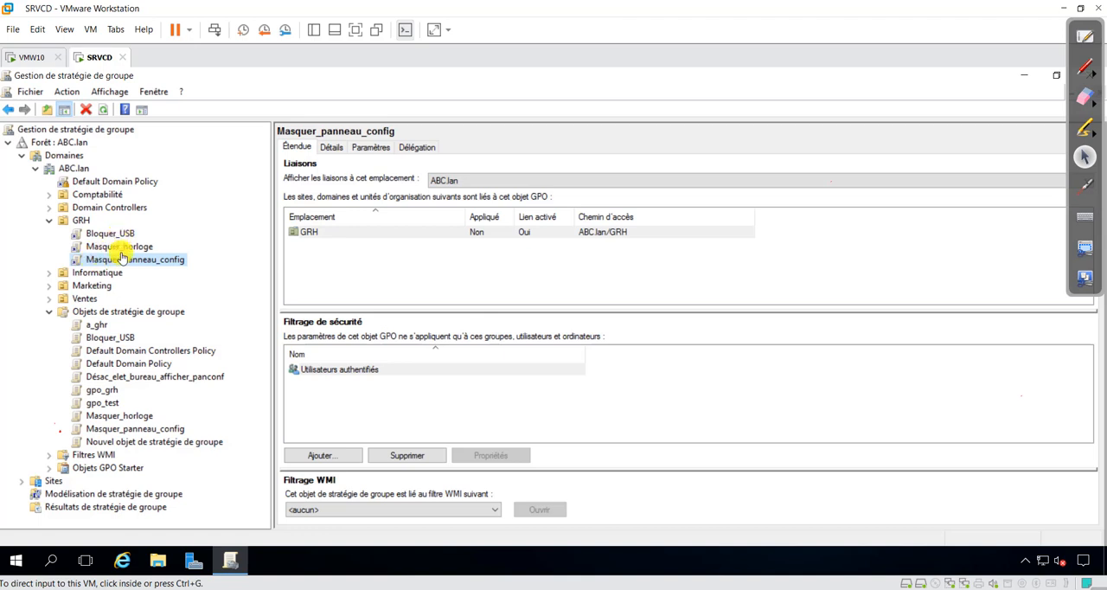
click(33, 58)
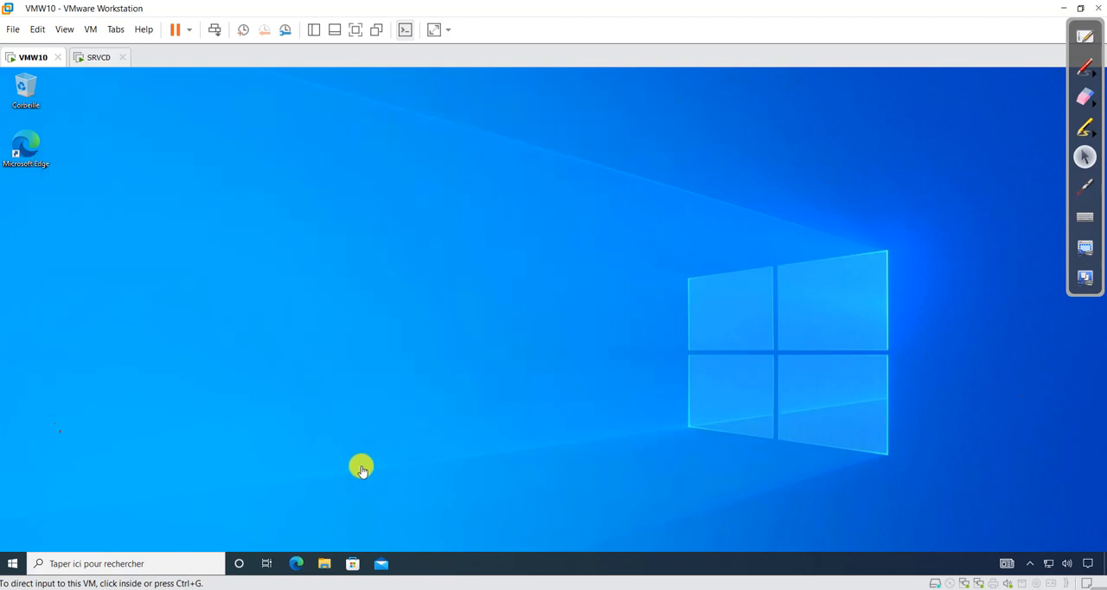
click(97, 57)
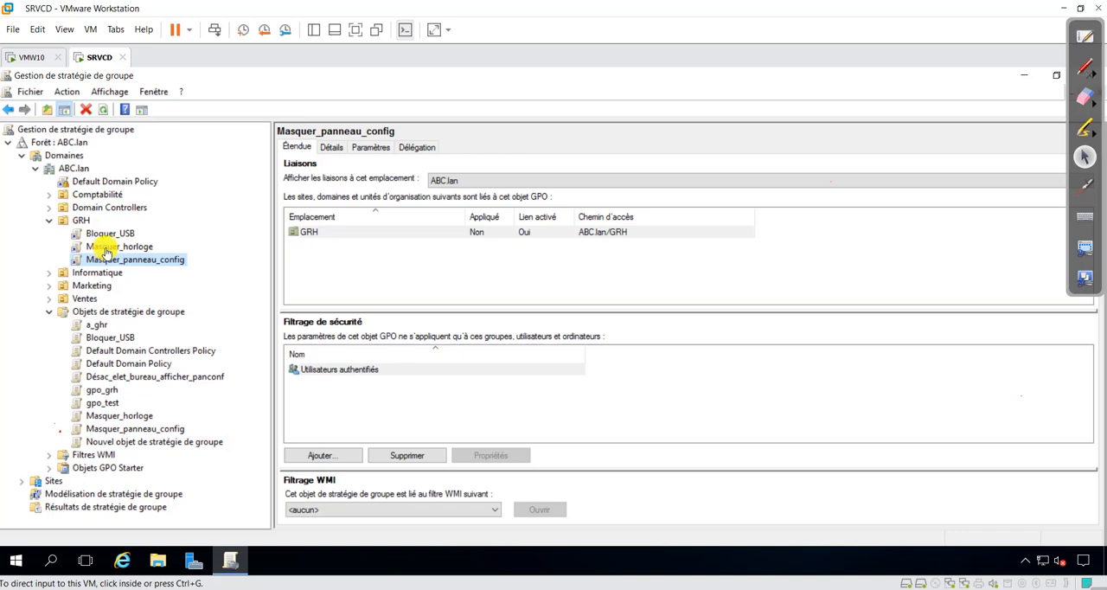
Step: Search for Panneau de configuration on VMW10, try to open it, and dismiss the resulting dialog
click(23, 57)
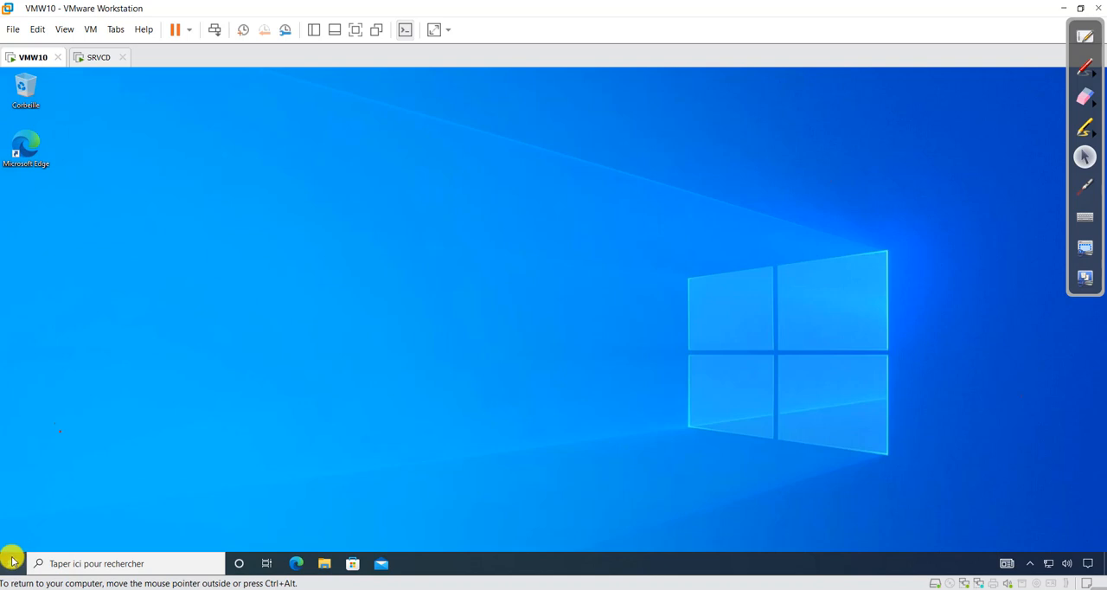
click(12, 560)
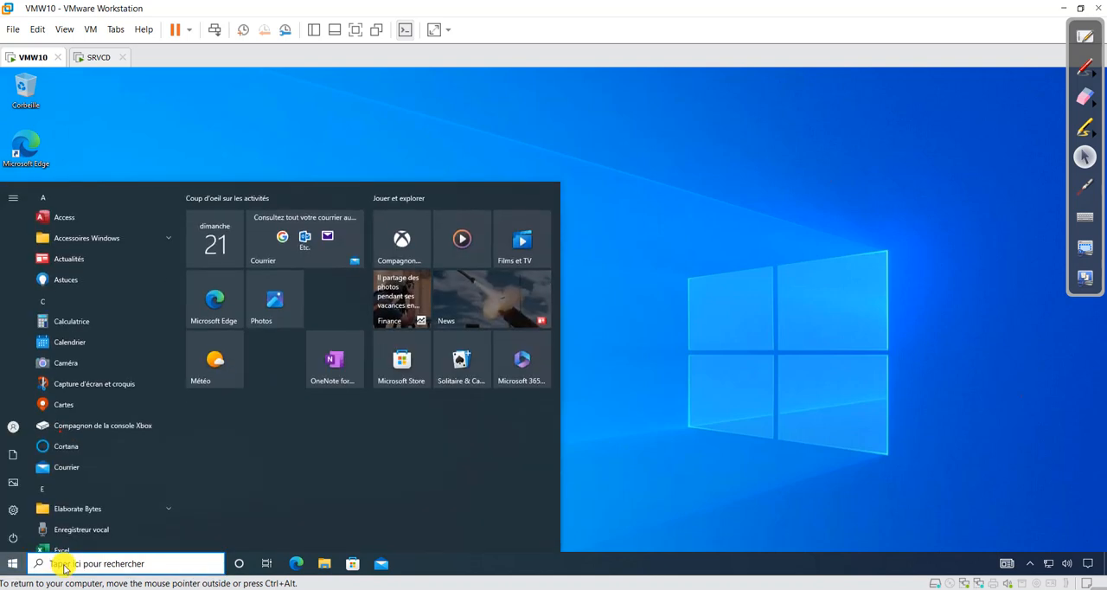
click(63, 566)
text(Pan)
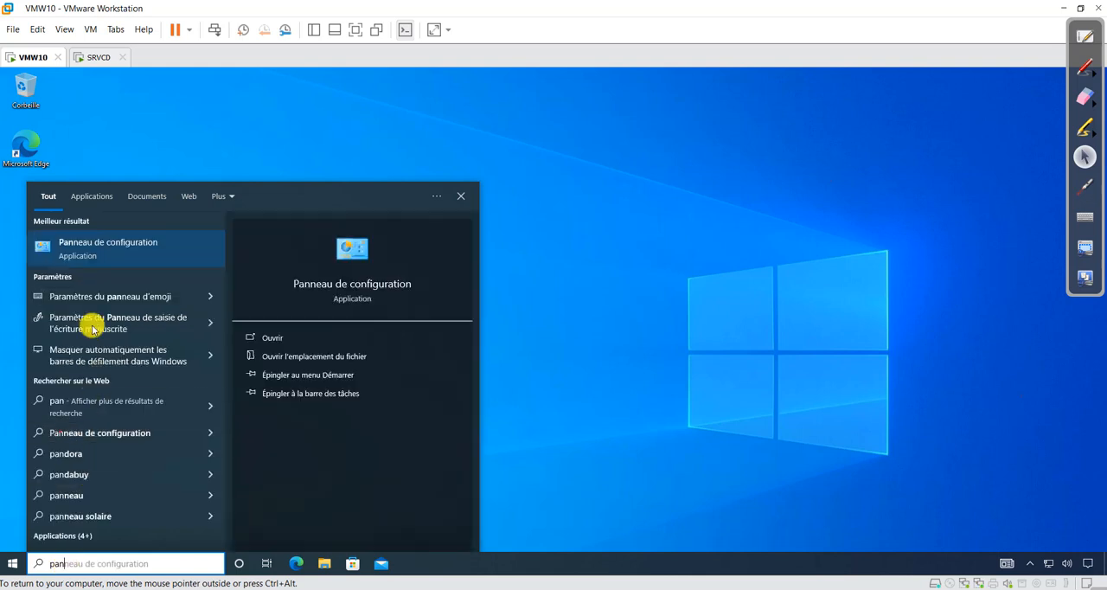
click(87, 254)
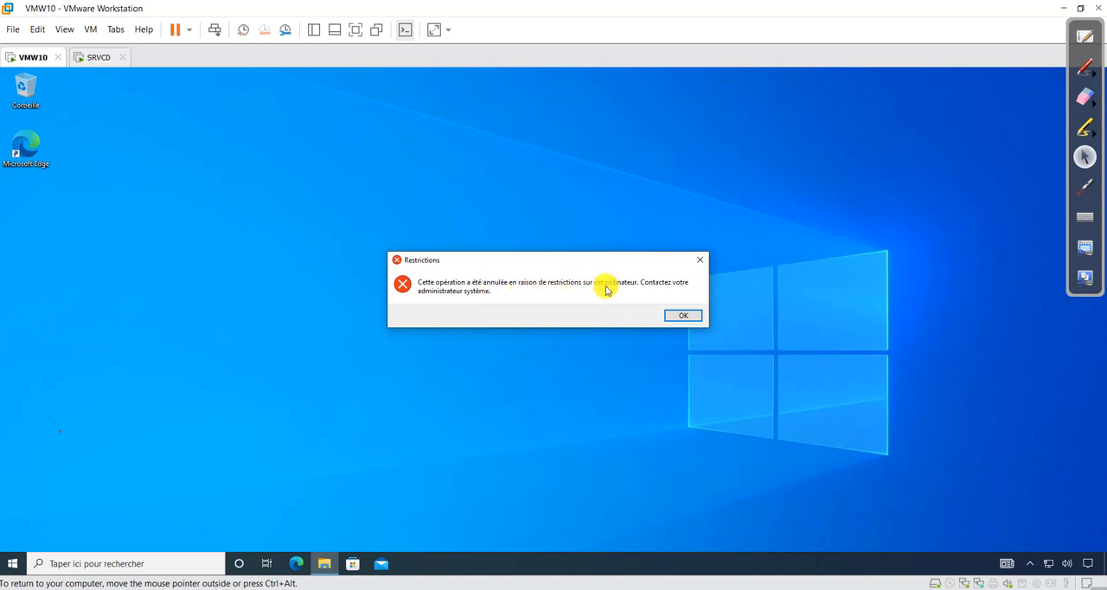
click(678, 317)
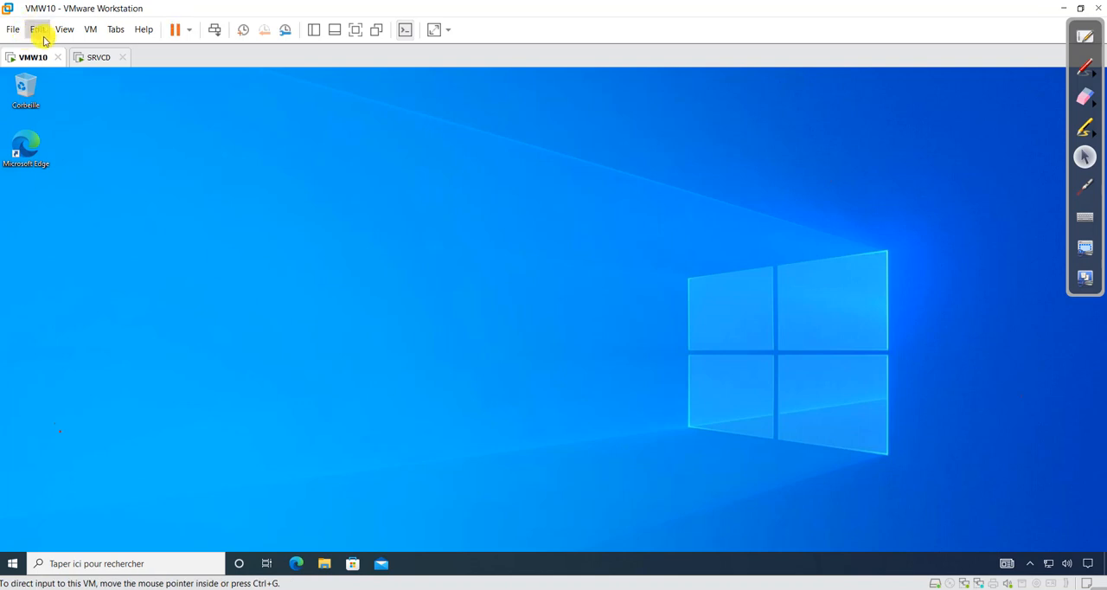
Step: Switch to the OneNote notebook on GPO strategies and show its Conflit section
click(96, 61)
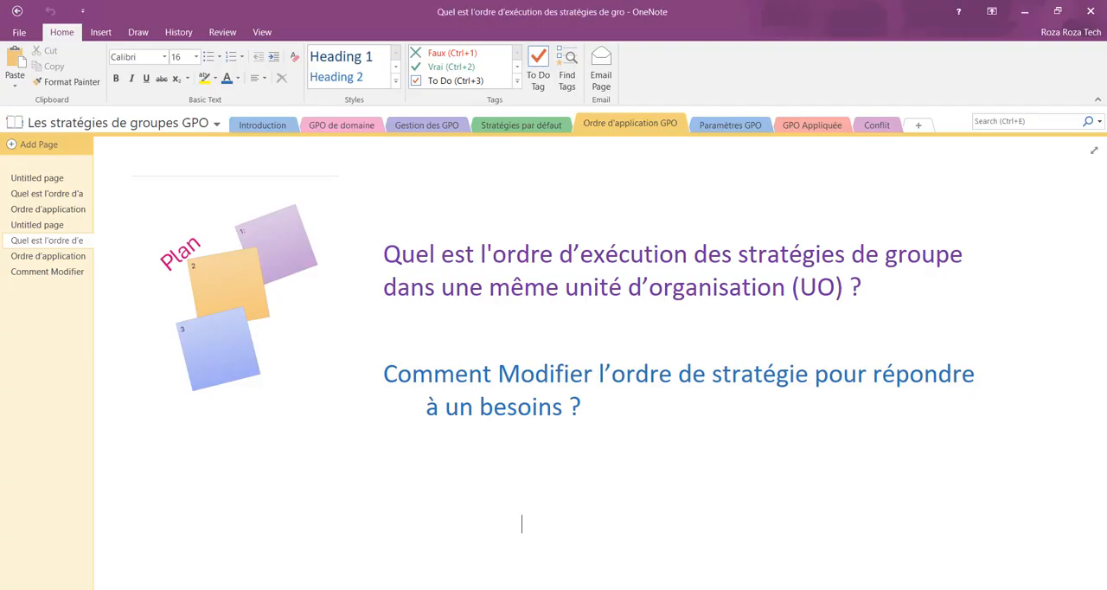
click(876, 126)
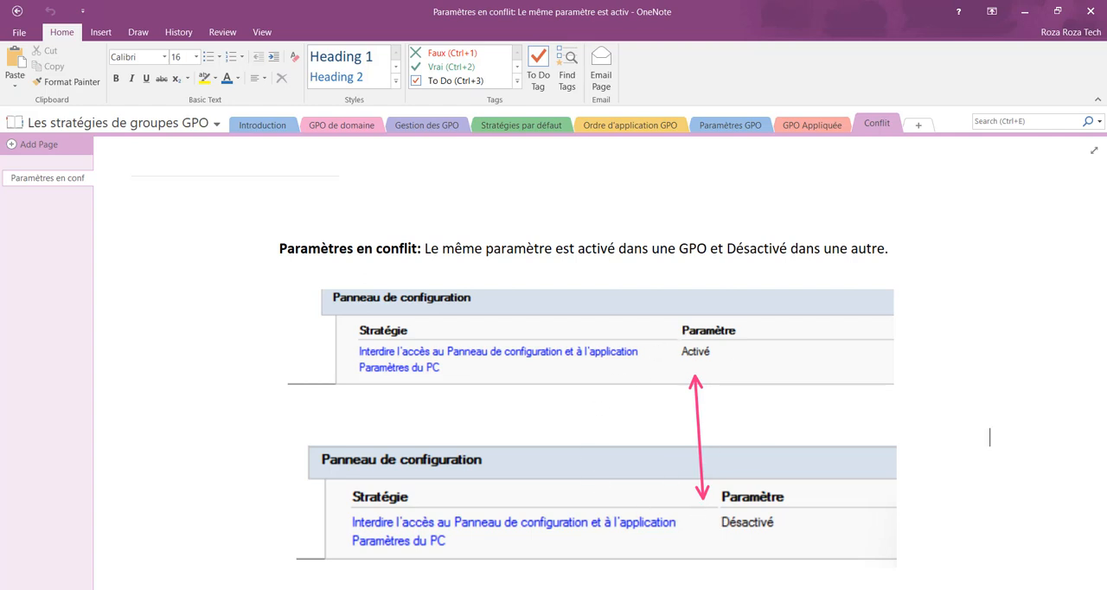
Step: Switch back to the SRVCD virtual machine and link the existing Désac_elet_bureau_afficher_panconf GPO to the GRH organizational unit
mouse_move(720, 571)
click(748, 526)
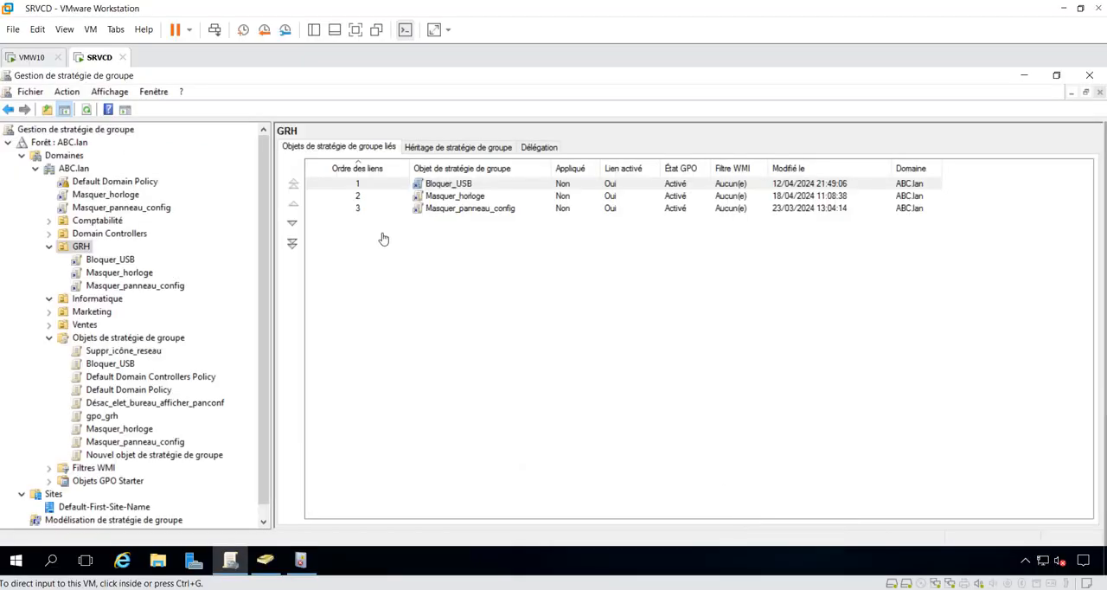
click(78, 250)
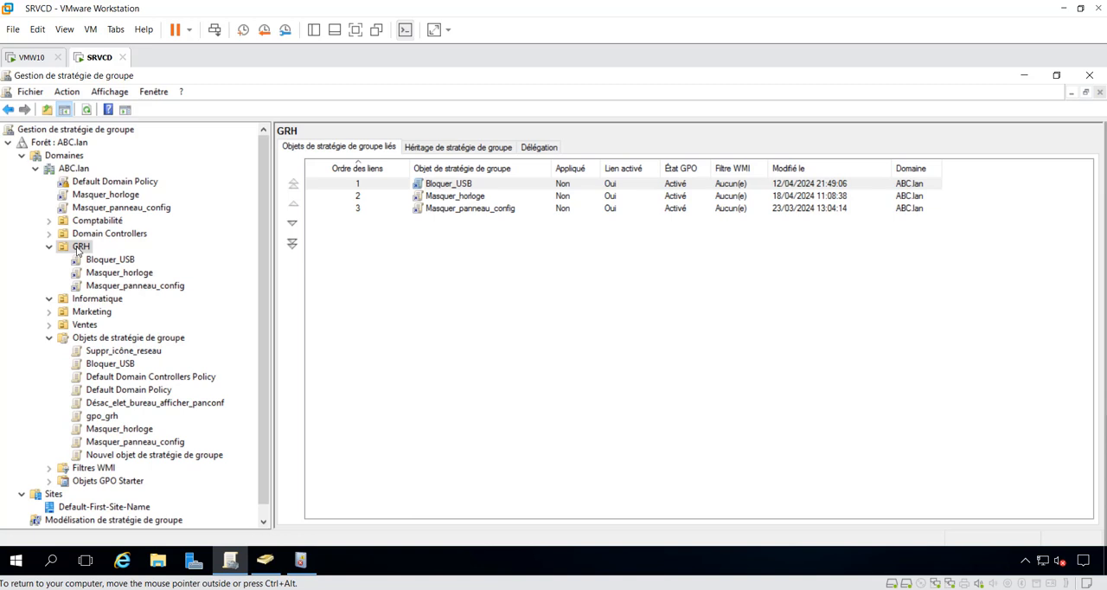
right_click(77, 250)
click(112, 275)
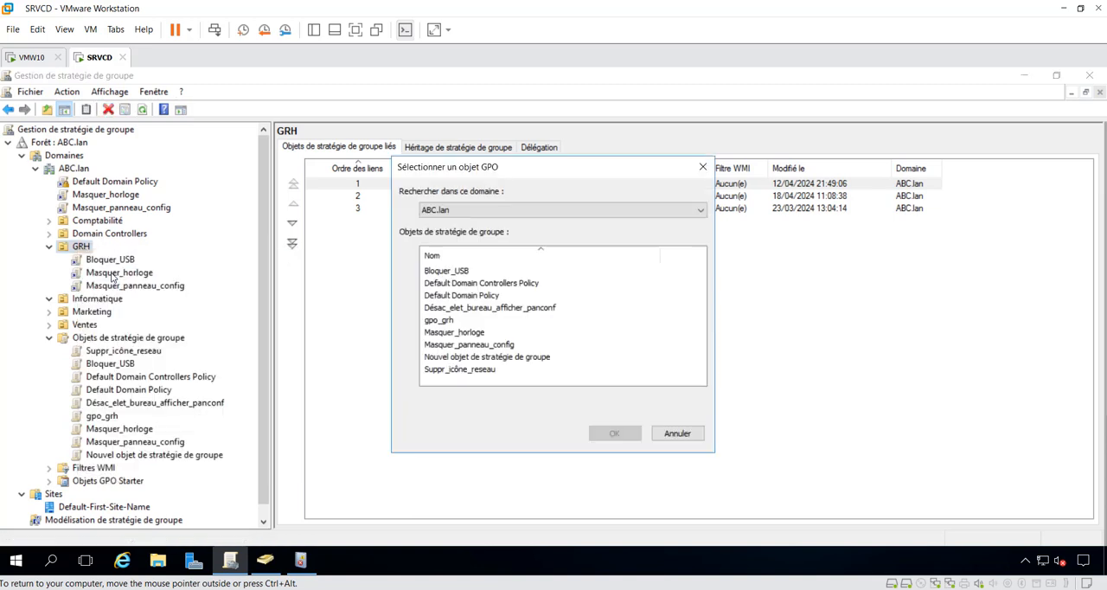
click(491, 309)
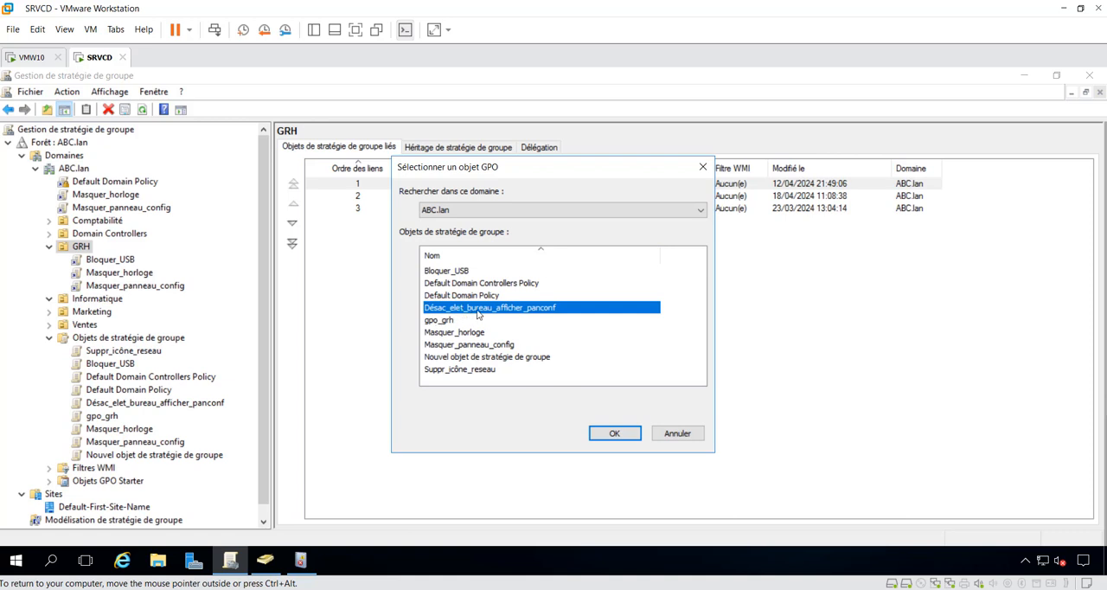
click(605, 434)
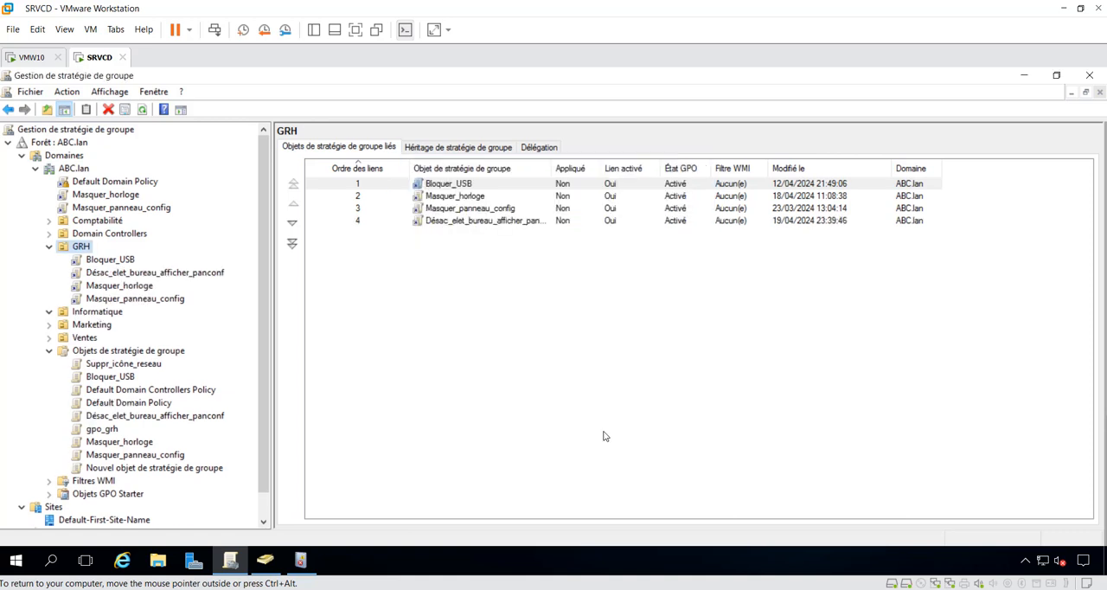
Step: Widen the GPO name column in GRH's linked objects and compare the link order of Masquer_panneau_config and Désac_elet_bureau_afficher_panconf
click(482, 221)
drag(554, 167, 608, 167)
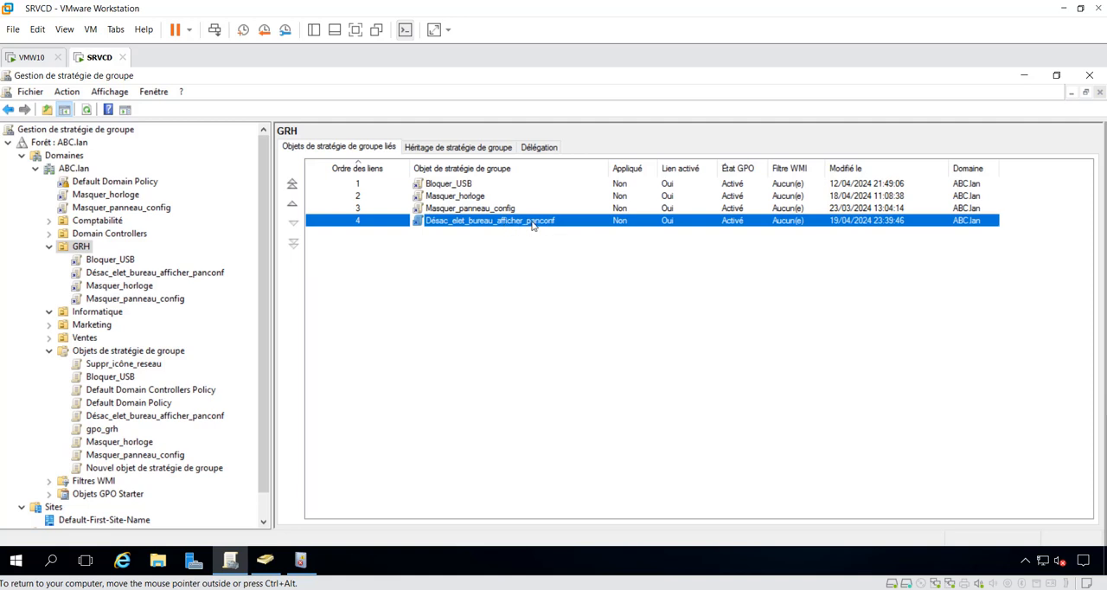
click(456, 209)
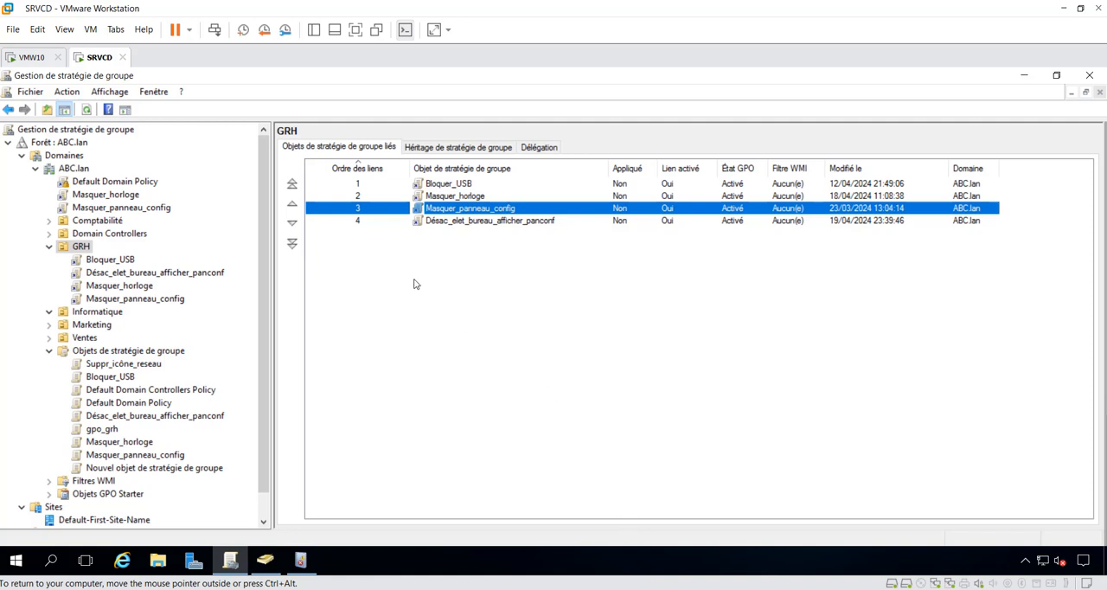
click(383, 223)
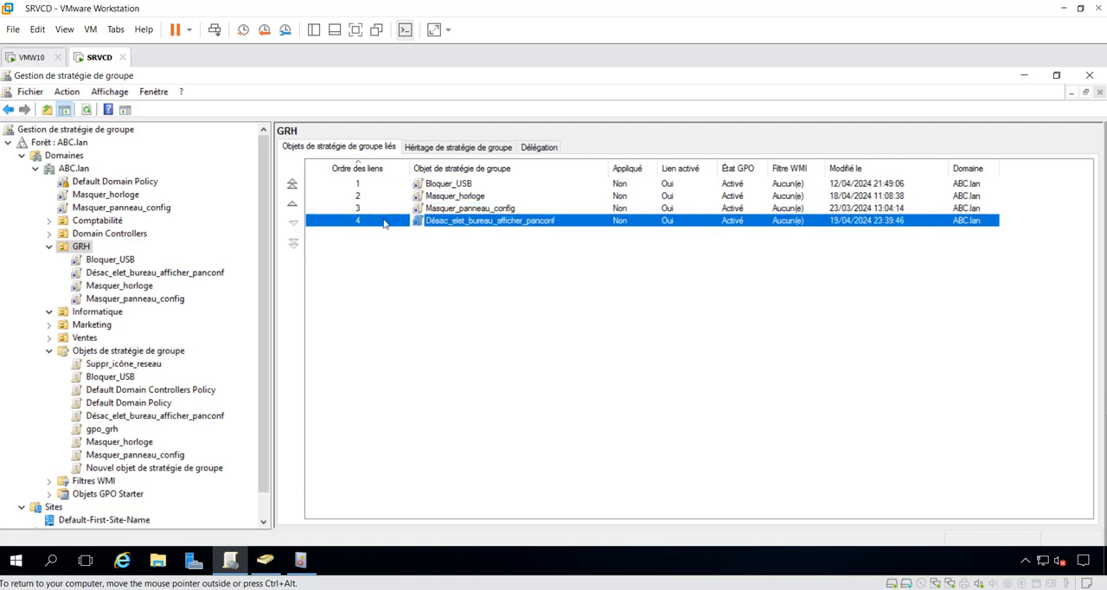
click(441, 209)
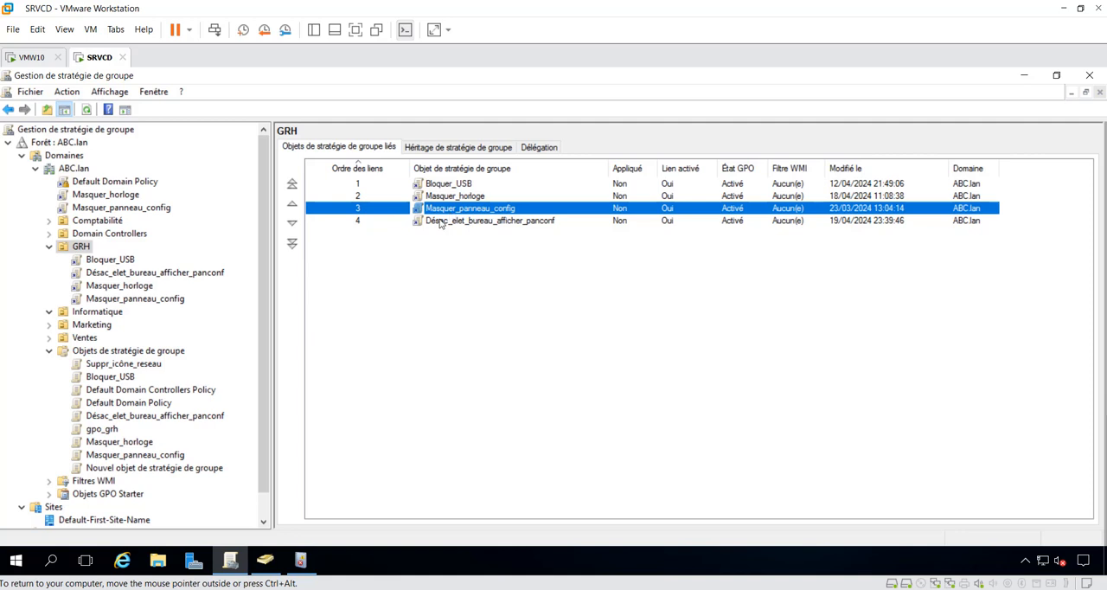
click(437, 223)
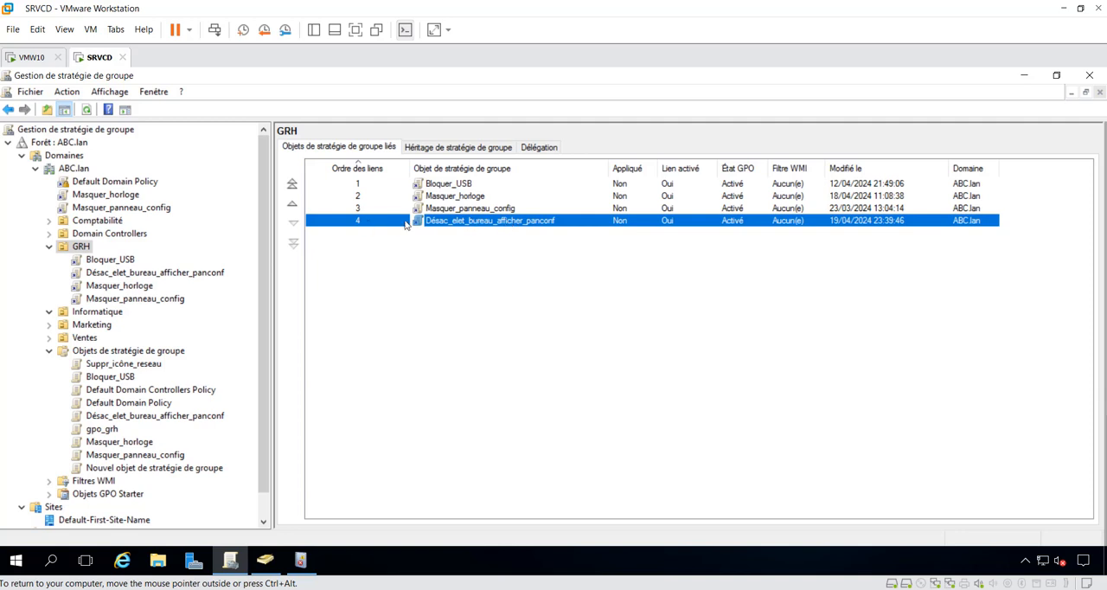
click(450, 246)
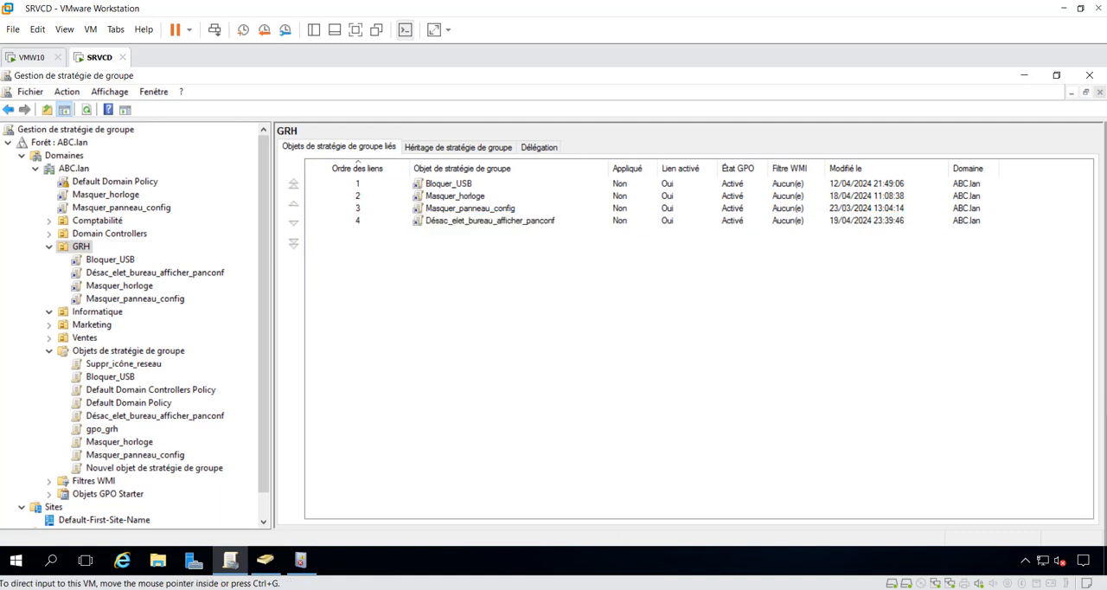
Step: Switch to the VMW10 virtual machine and sign the Boss account out of Windows
click(641, 516)
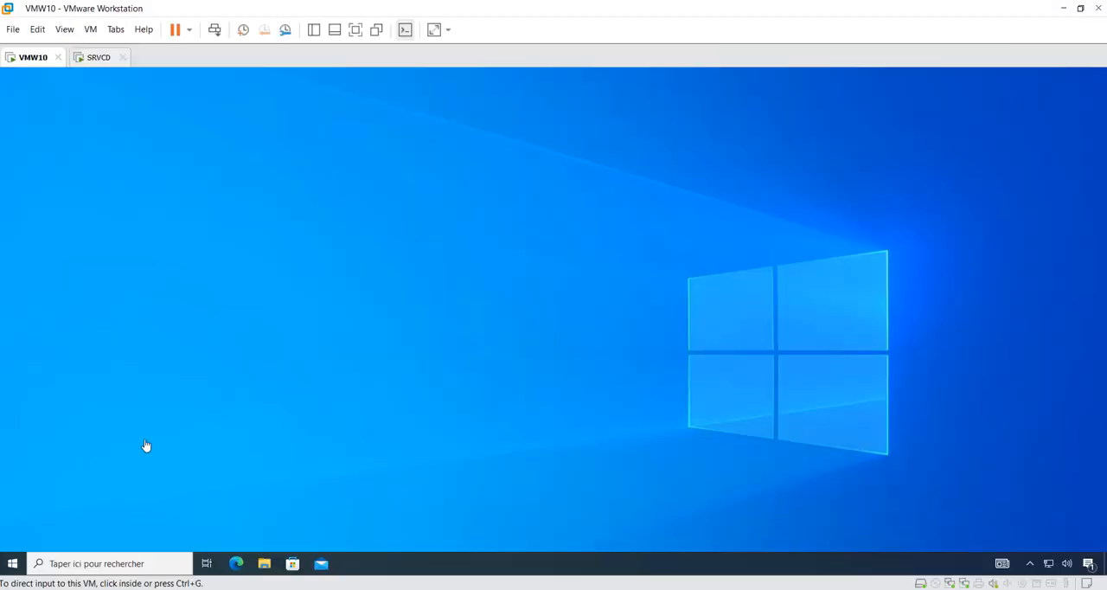
click(12, 566)
click(11, 567)
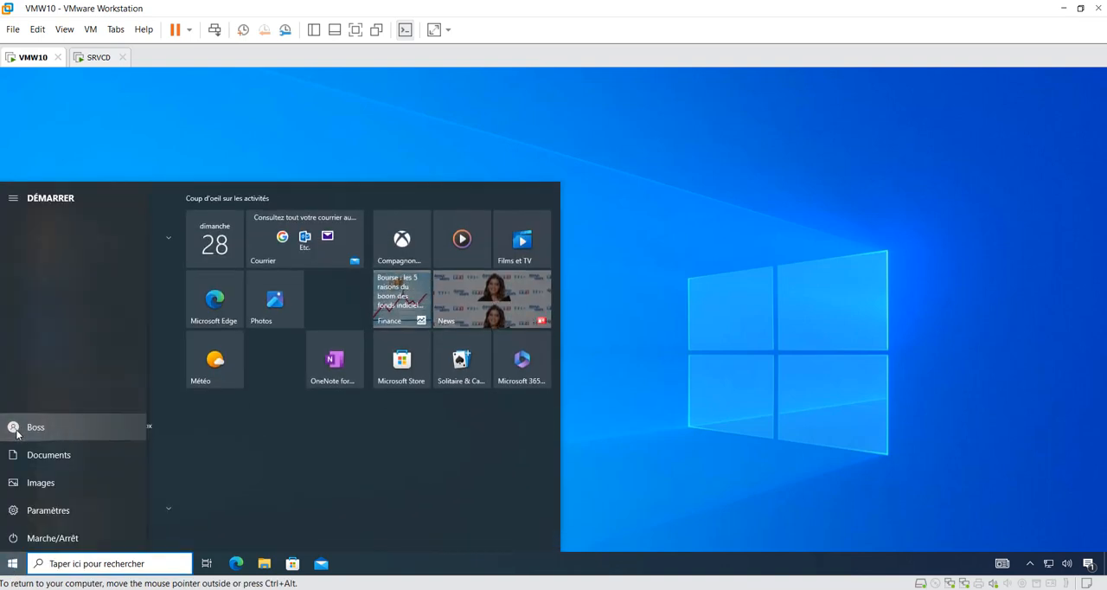
click(14, 427)
click(53, 377)
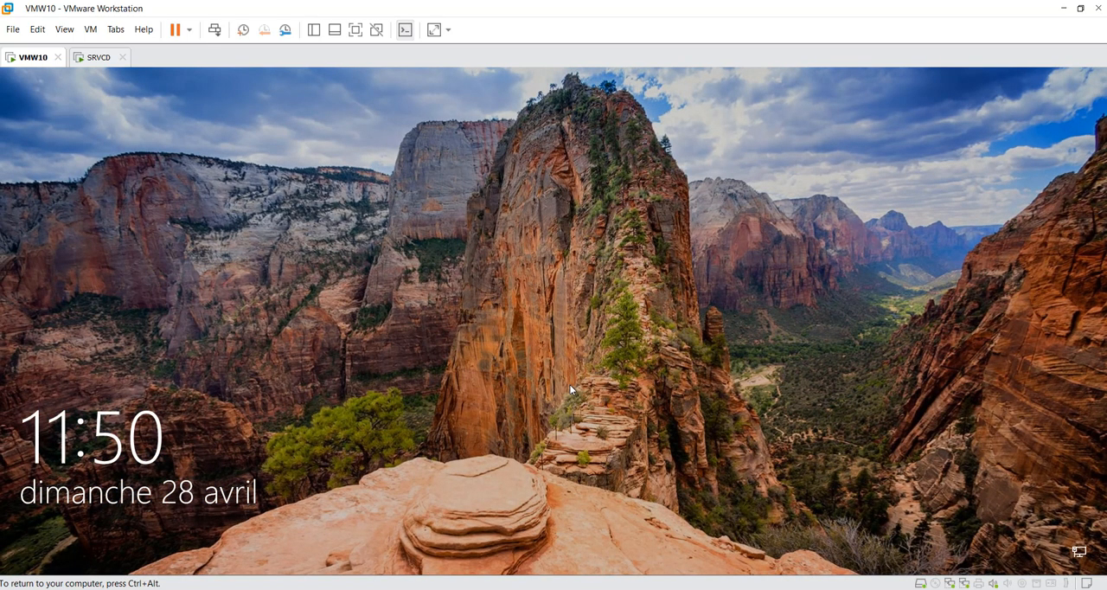
click(569, 384)
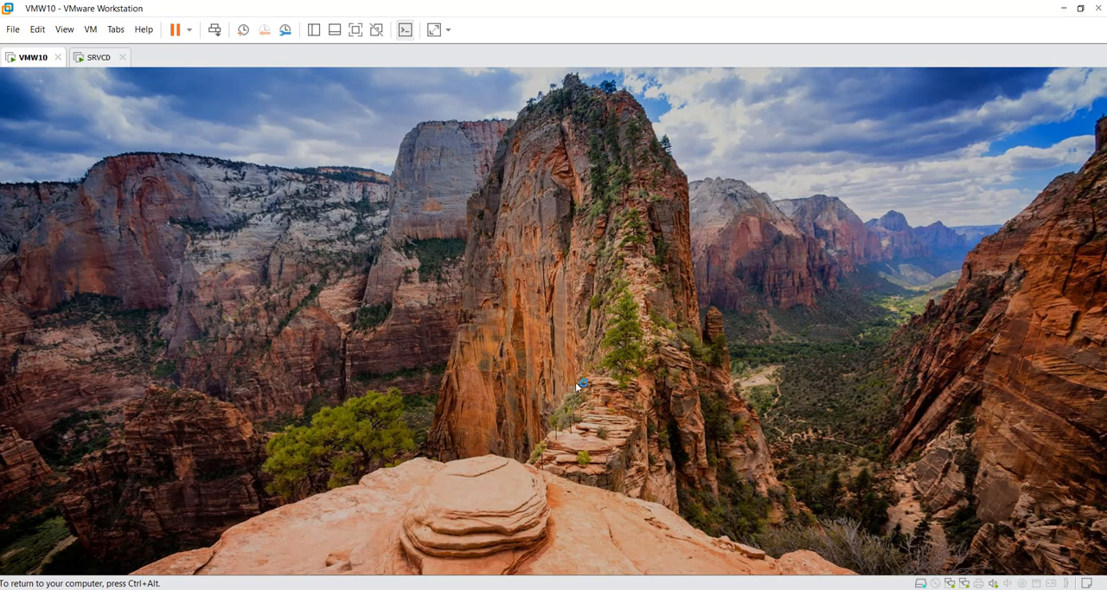
Step: Sign the Boss account back in on VMW10 and recheck GRH's GPO link order on the SRVCD virtual machine
click(631, 373)
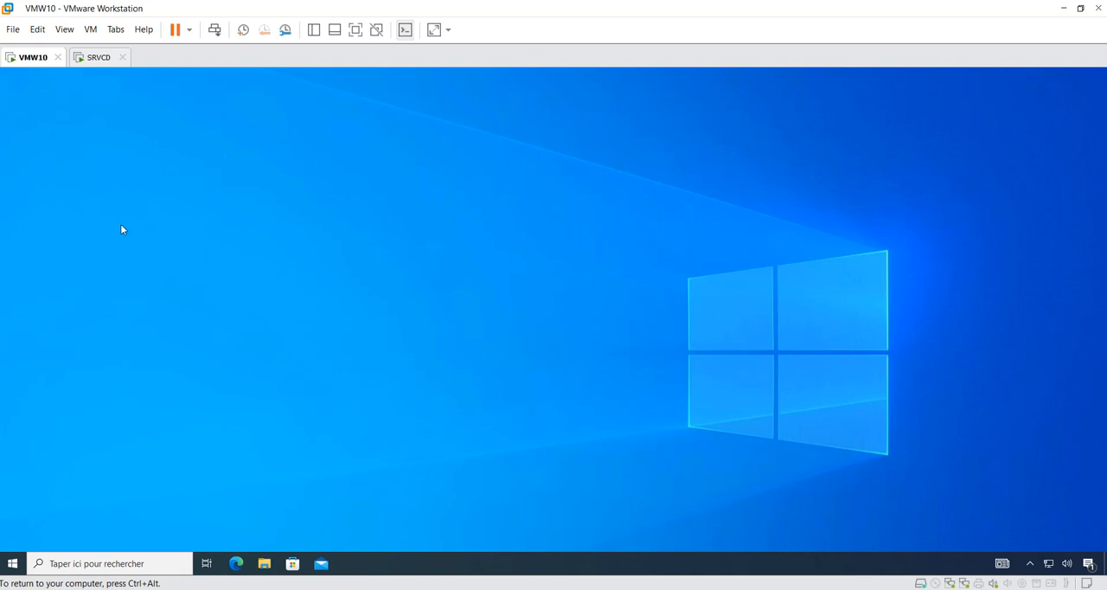
click(98, 58)
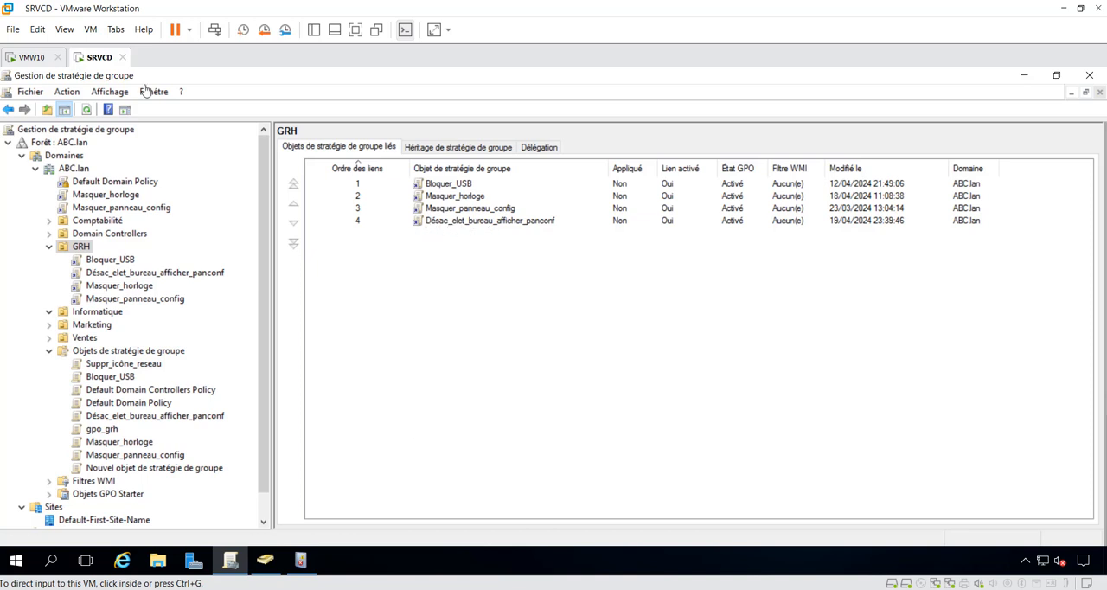
click(23, 58)
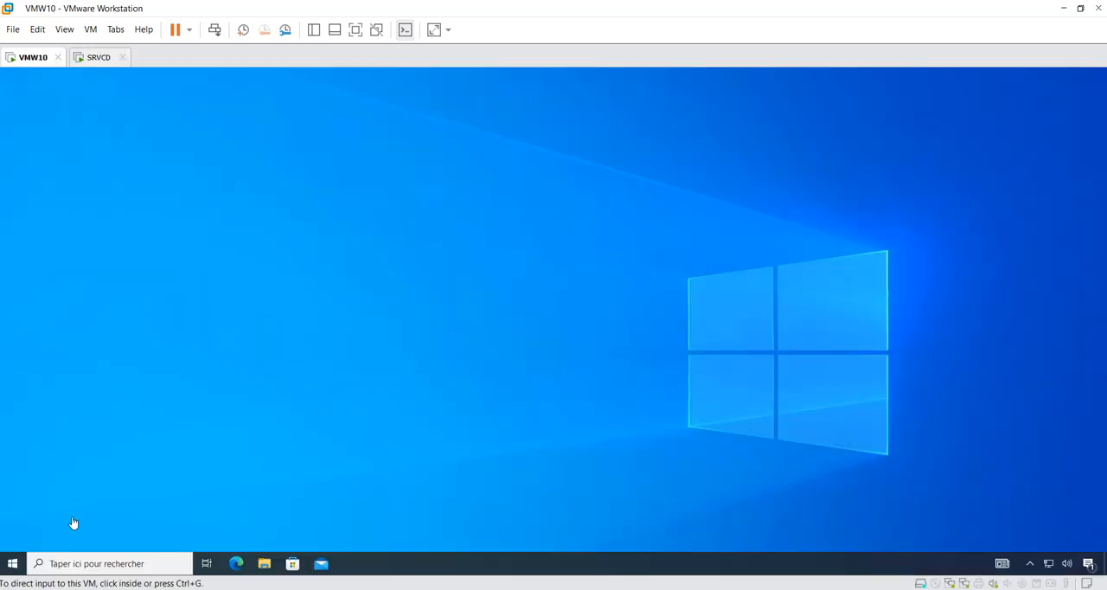
Step: On the VMW10 virtual machine, search Windows for Panneau de configuration and try to open it
click(13, 563)
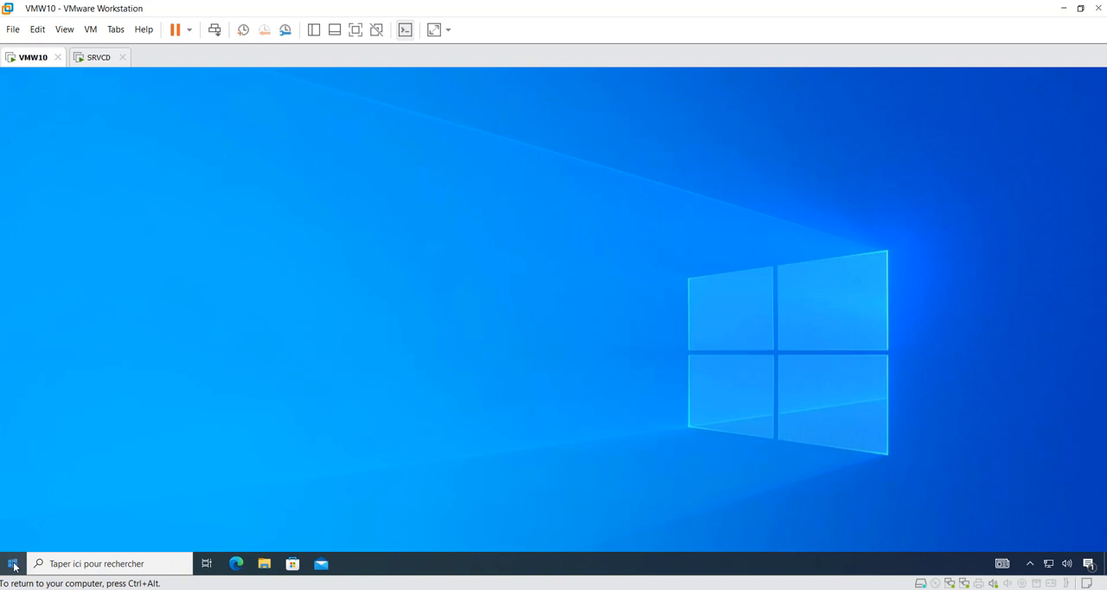
click(63, 562)
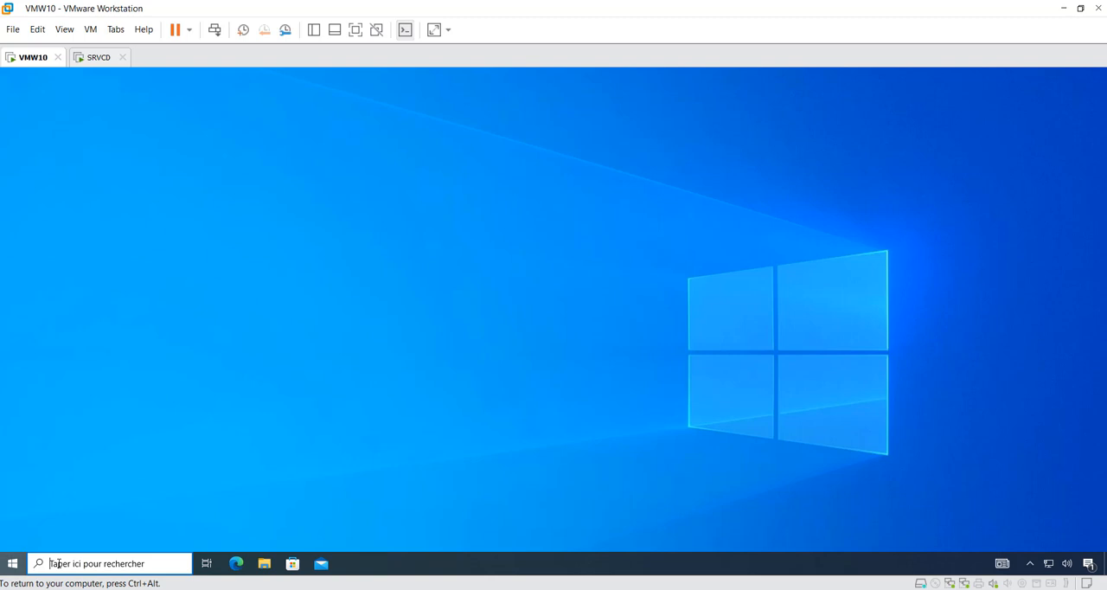
text(pann)
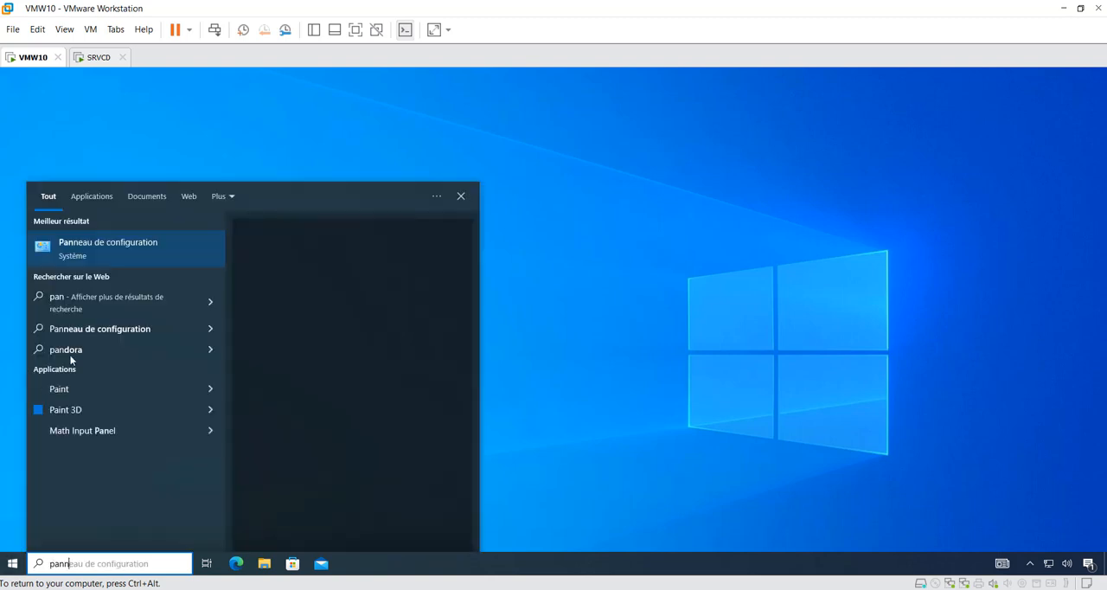
click(69, 255)
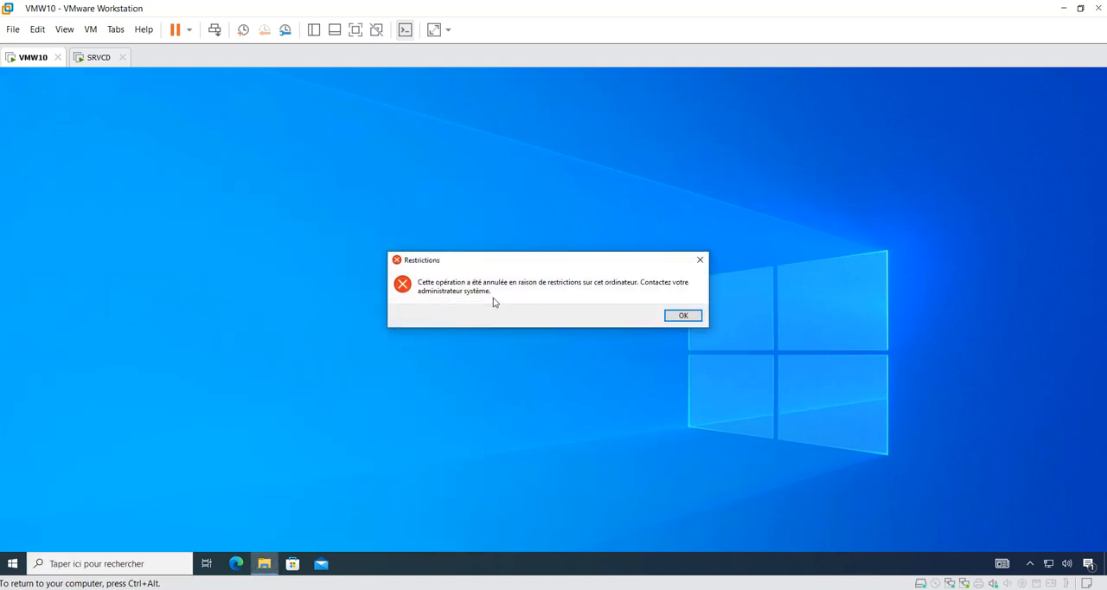
Step: Switch to SRVCD to review Masquer_panneau_config's place in GRH's link order, and return to VMW10
click(99, 57)
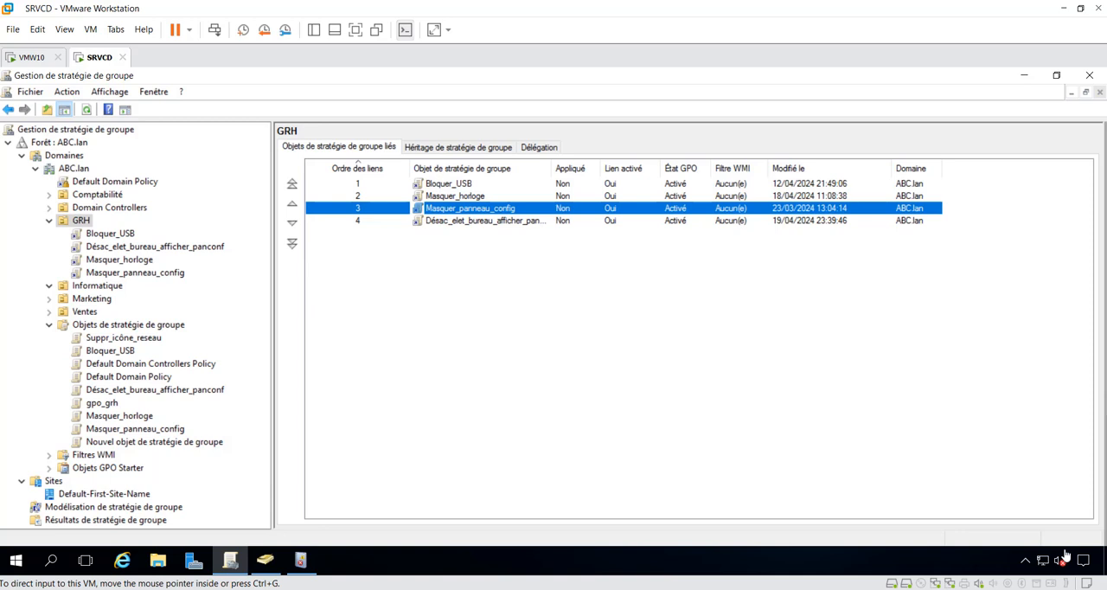
click(29, 59)
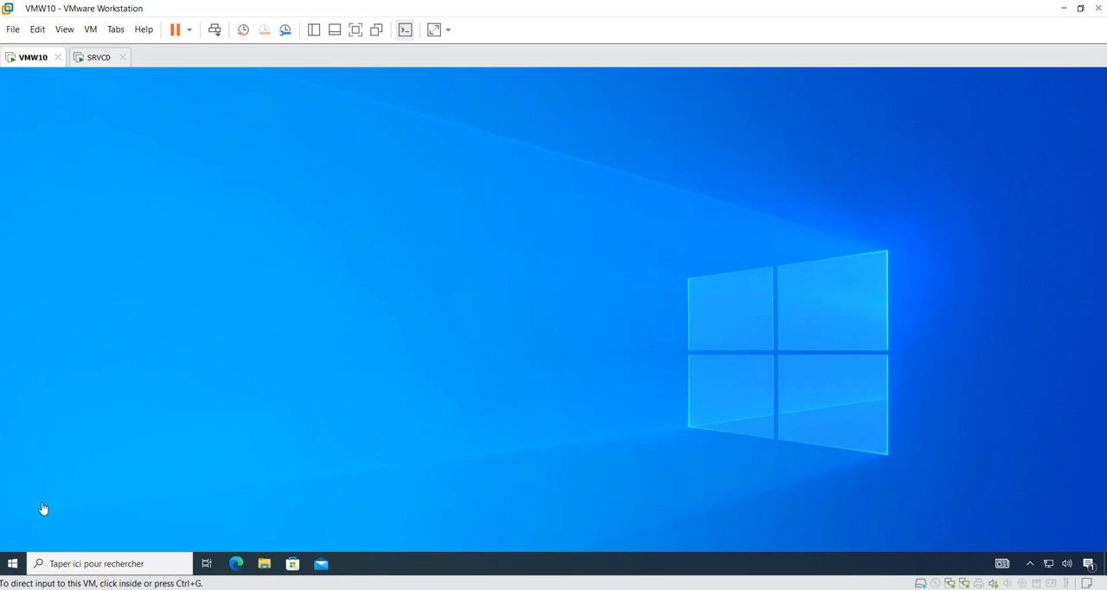
Step: Switch the Windows session on VMW10 from Boss to the connected ABC\Administrateur account
click(14, 567)
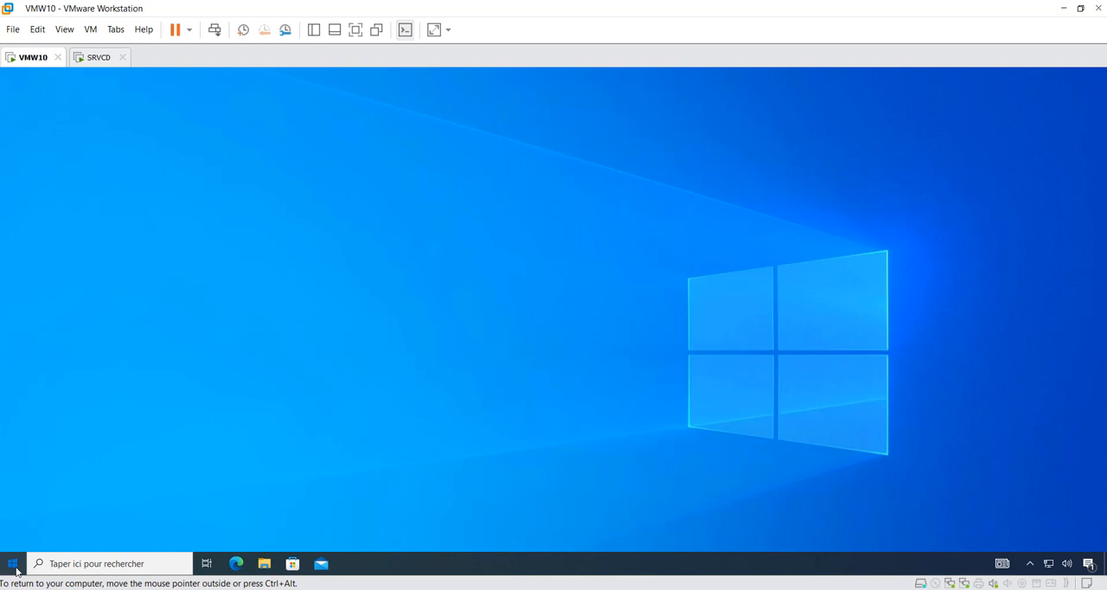
click(14, 566)
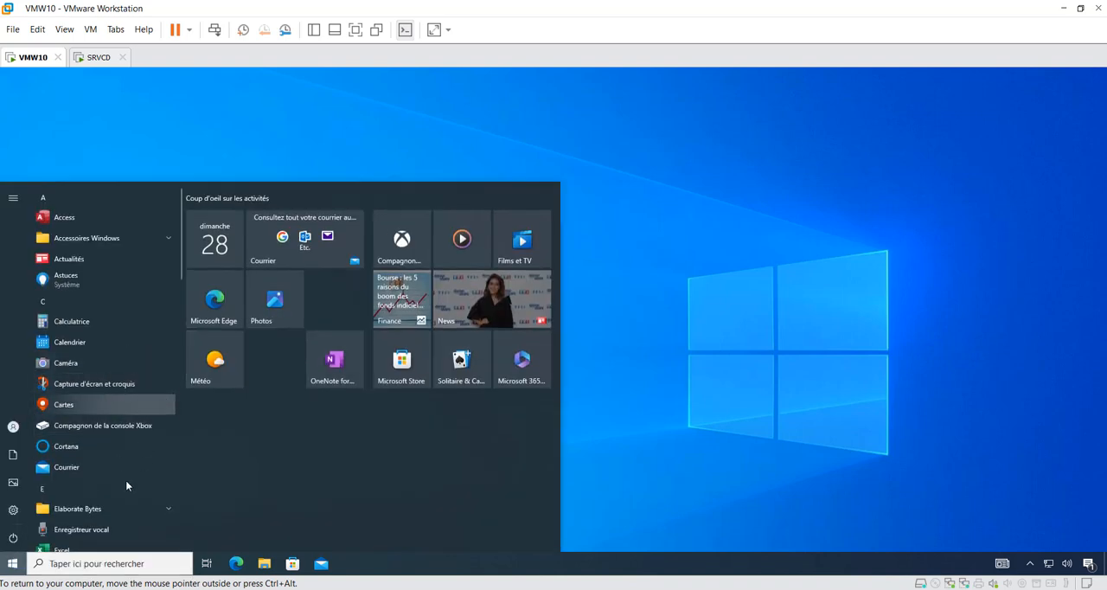
mouse_move(10, 542)
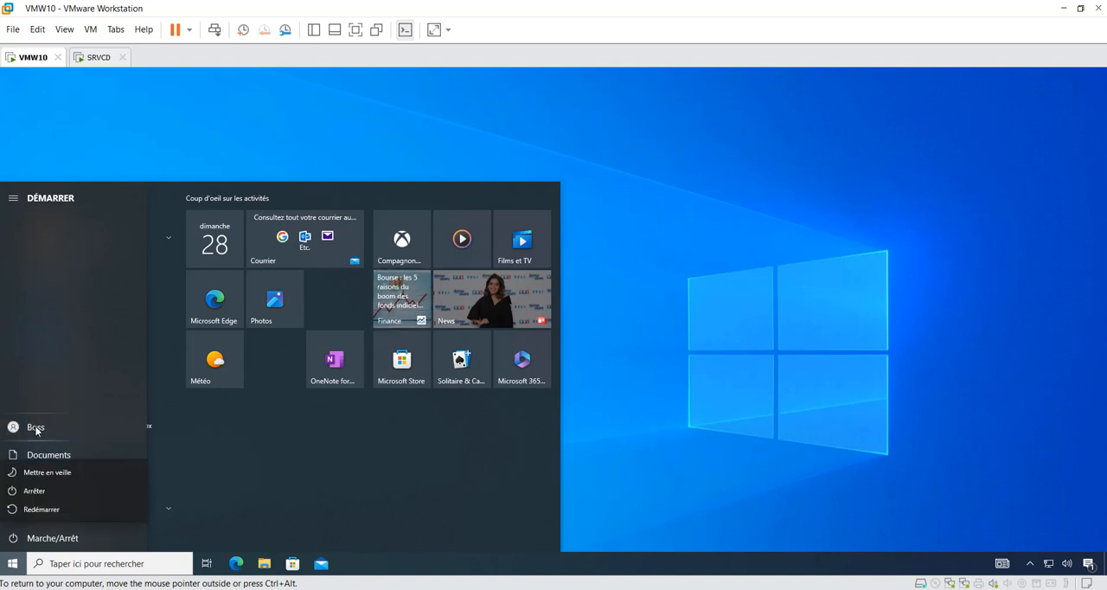
click(36, 429)
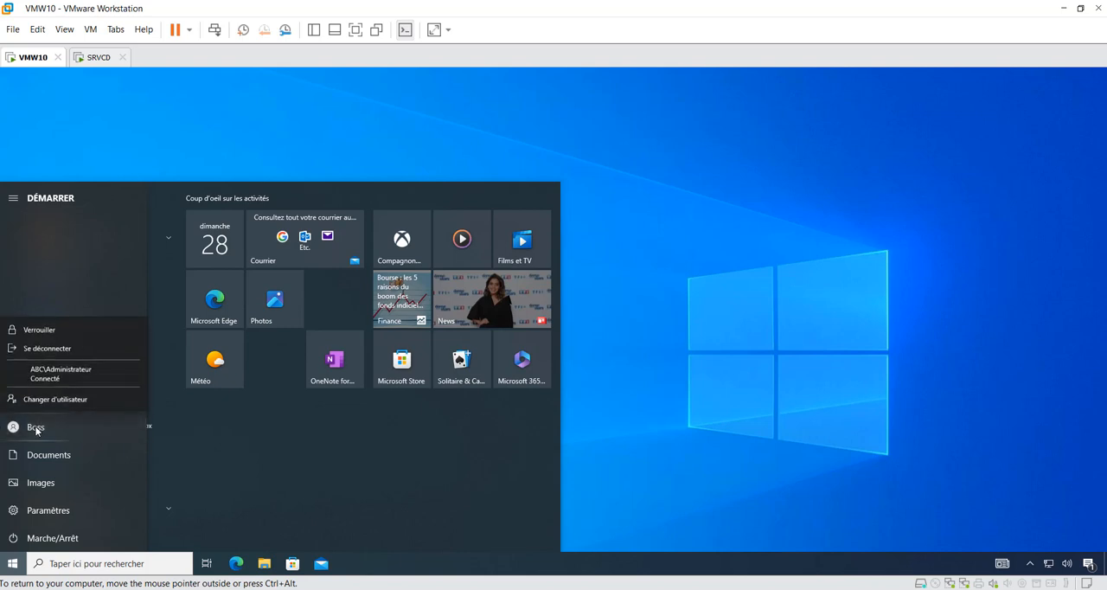
click(50, 373)
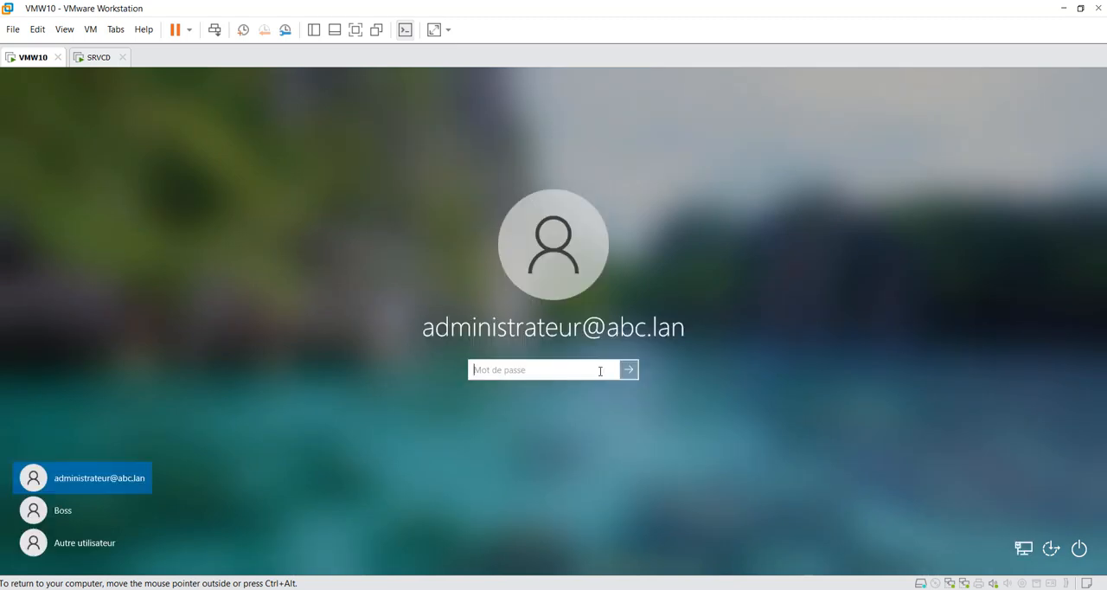
Step: Open Observateur d'événements and display the Opérationnel log of GroupPolicy under Microsoft, Windows in the applications and services logs
key(super)
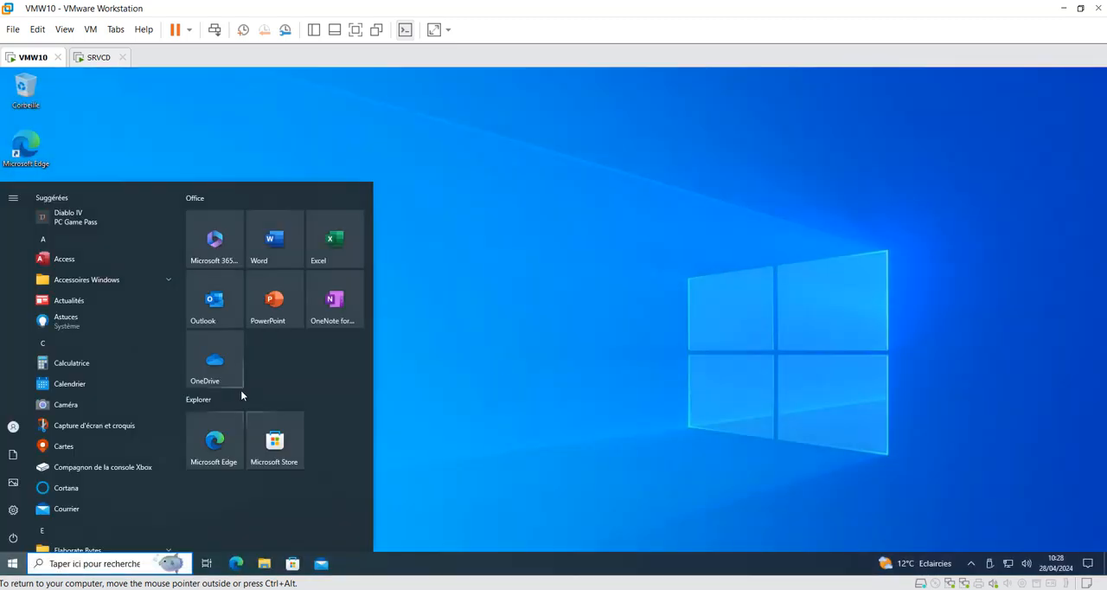
click(64, 564)
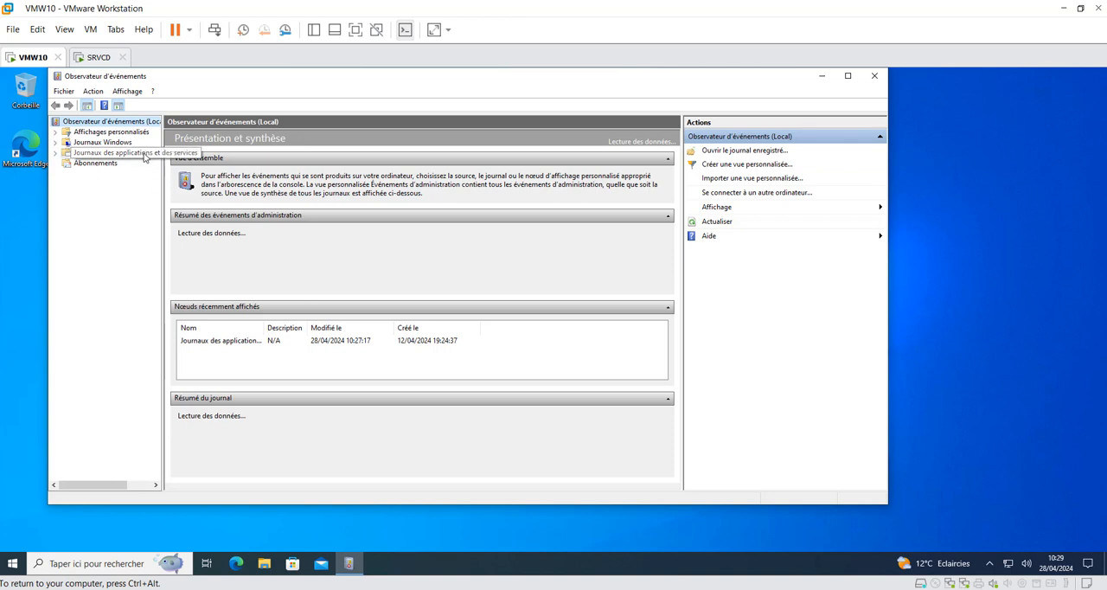
click(144, 156)
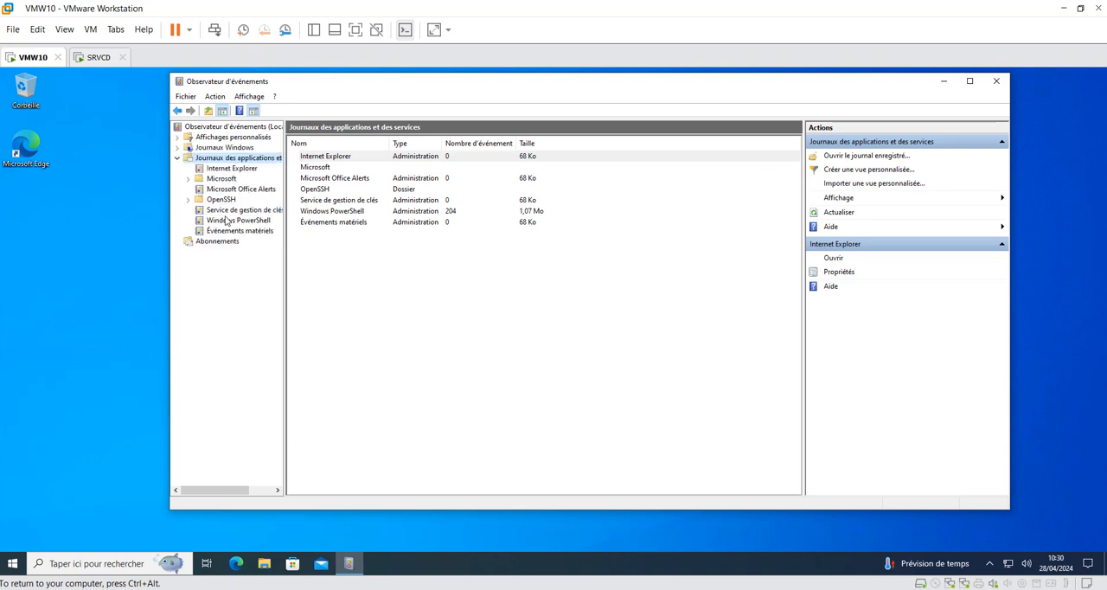
double_click(220, 179)
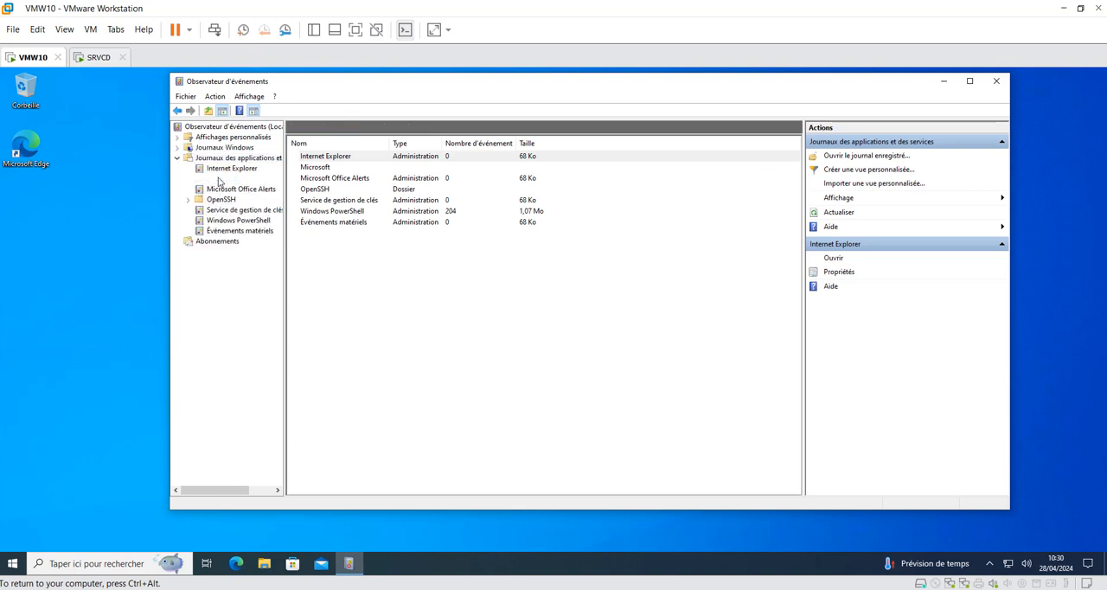
click(230, 210)
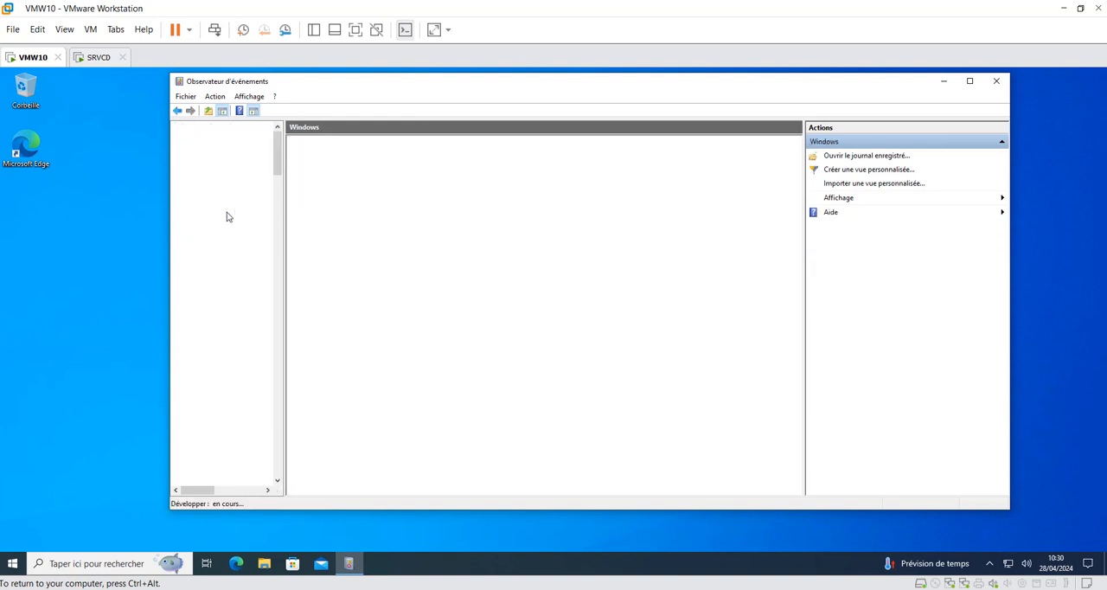
drag(281, 163, 286, 270)
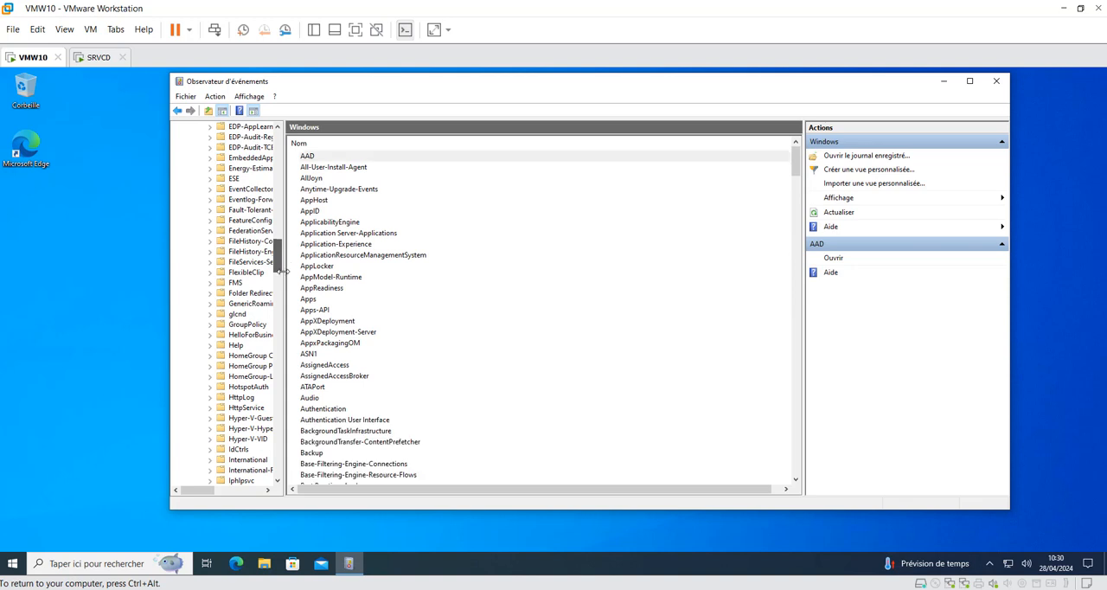
double_click(246, 325)
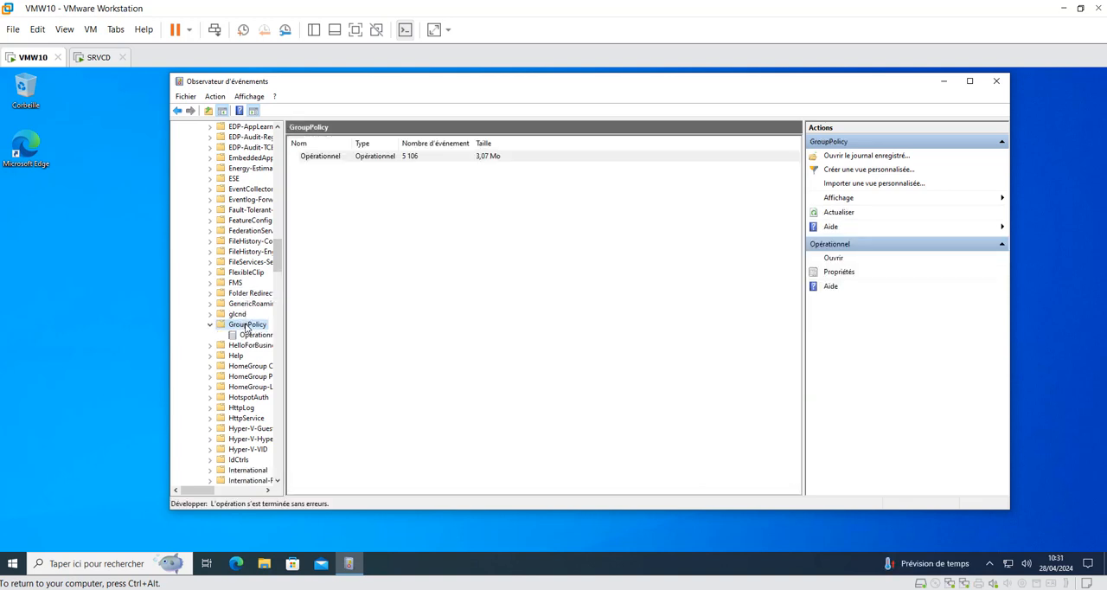
click(256, 336)
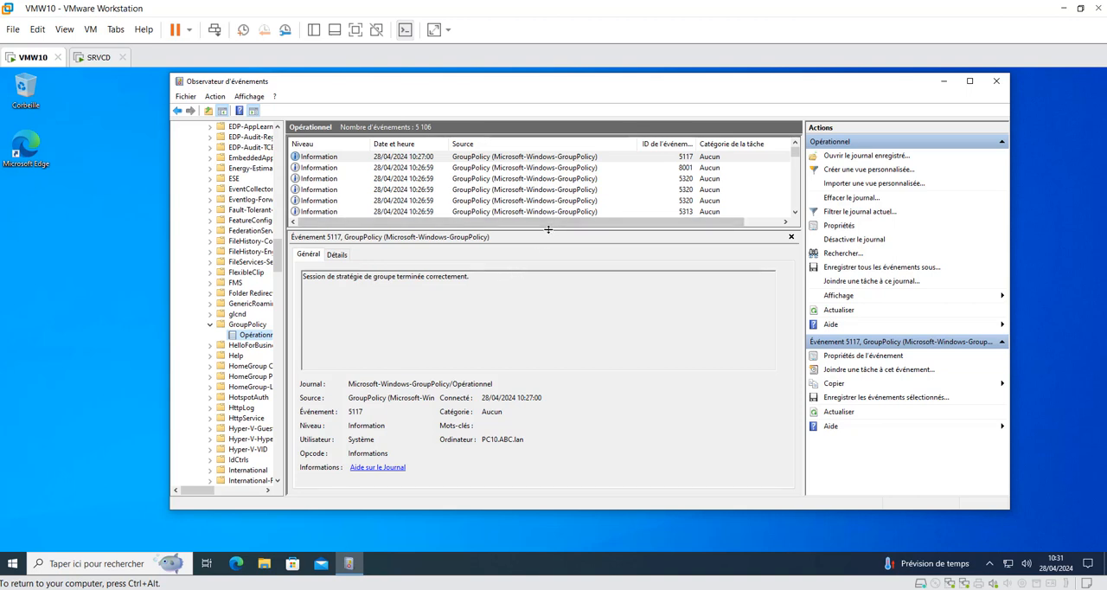
Step: Enlarge the event list and filter the Opérationnel log to event IDs 4017,5017
drag(549, 229, 553, 275)
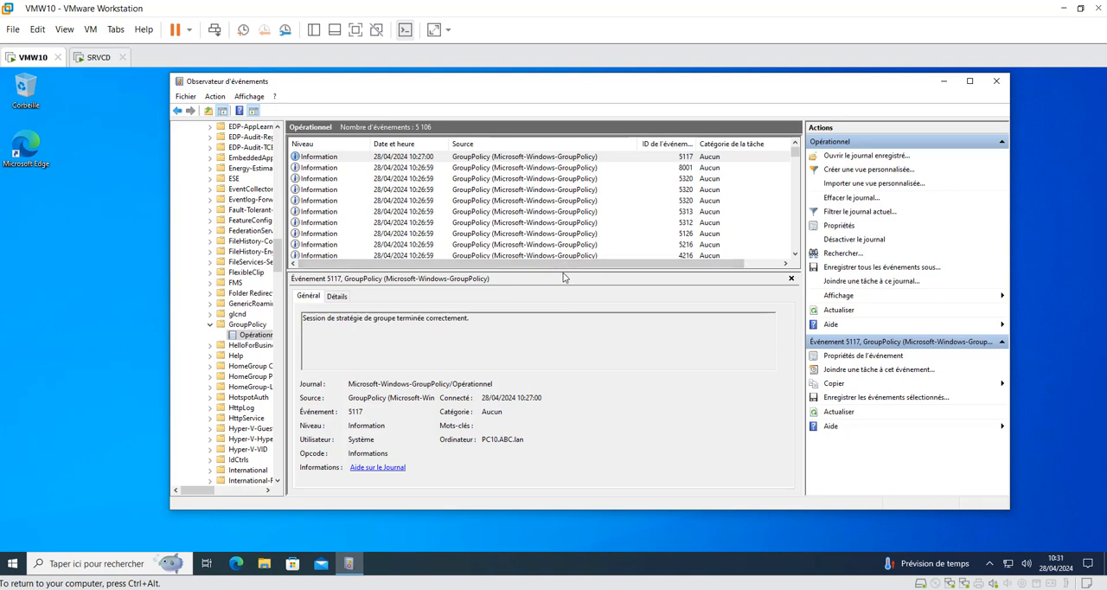
click(217, 97)
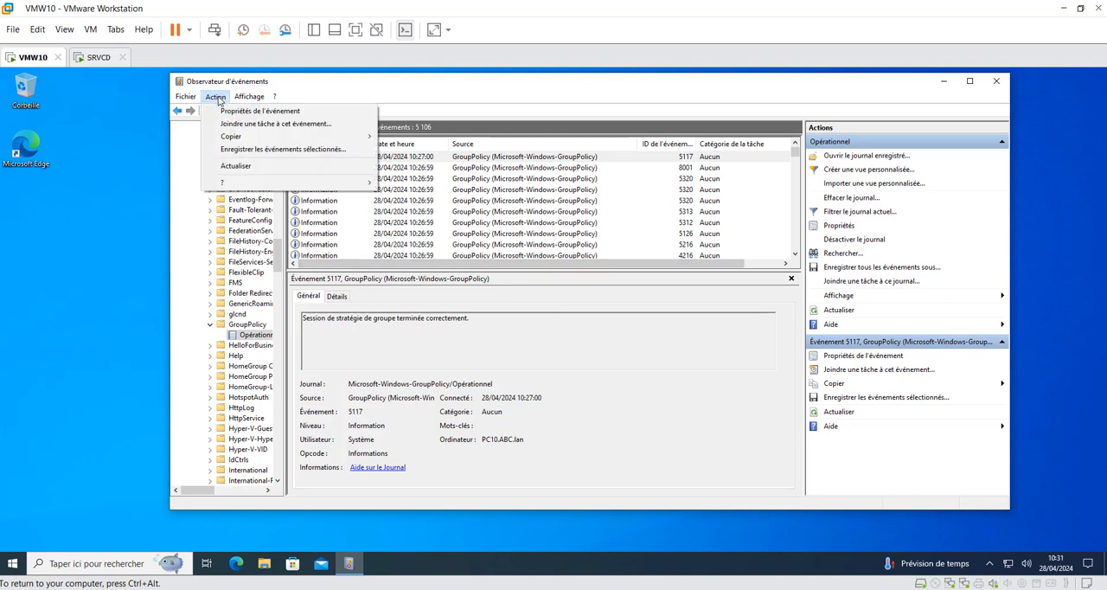
click(853, 217)
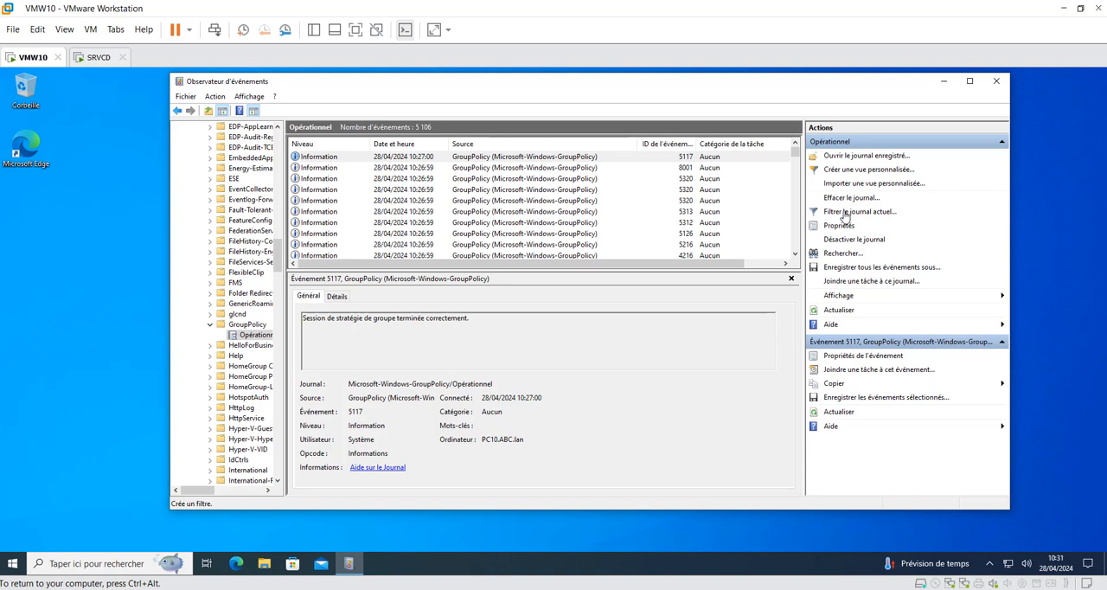
click(843, 212)
click(616, 305)
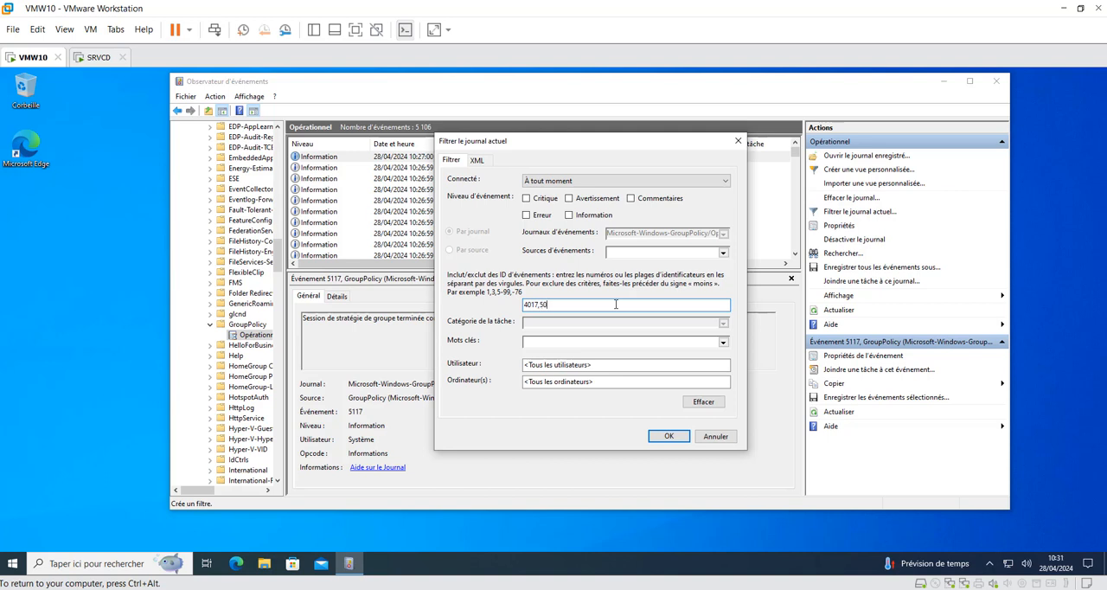
text(4017,5017)
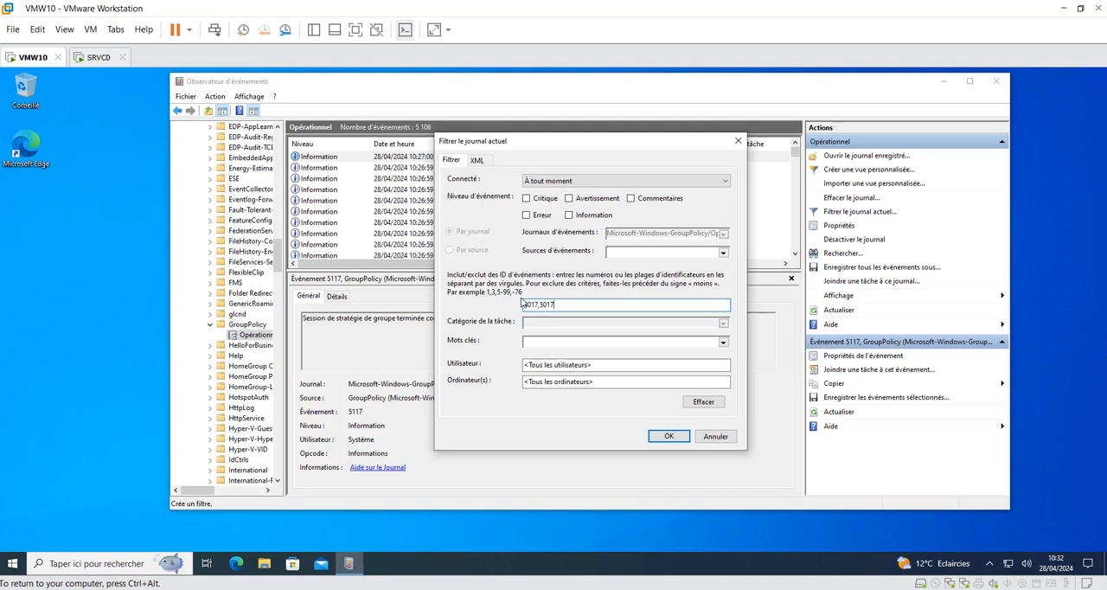
click(668, 437)
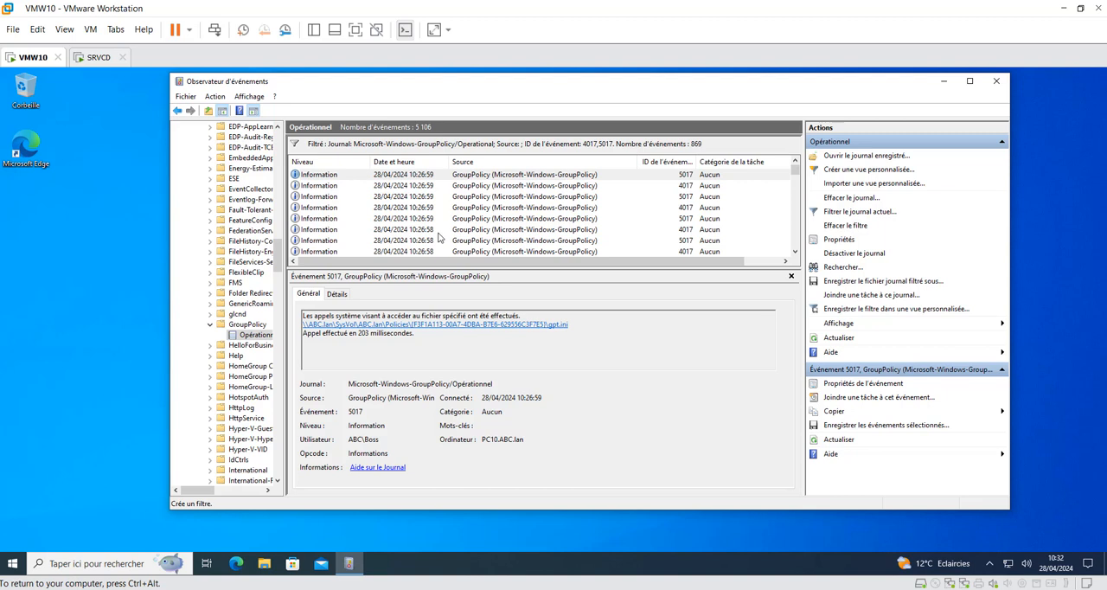
Step: Examine the details of the filtered GroupPolicy events recorded around the Boss sign-in to trace the order of GPO file access
click(421, 251)
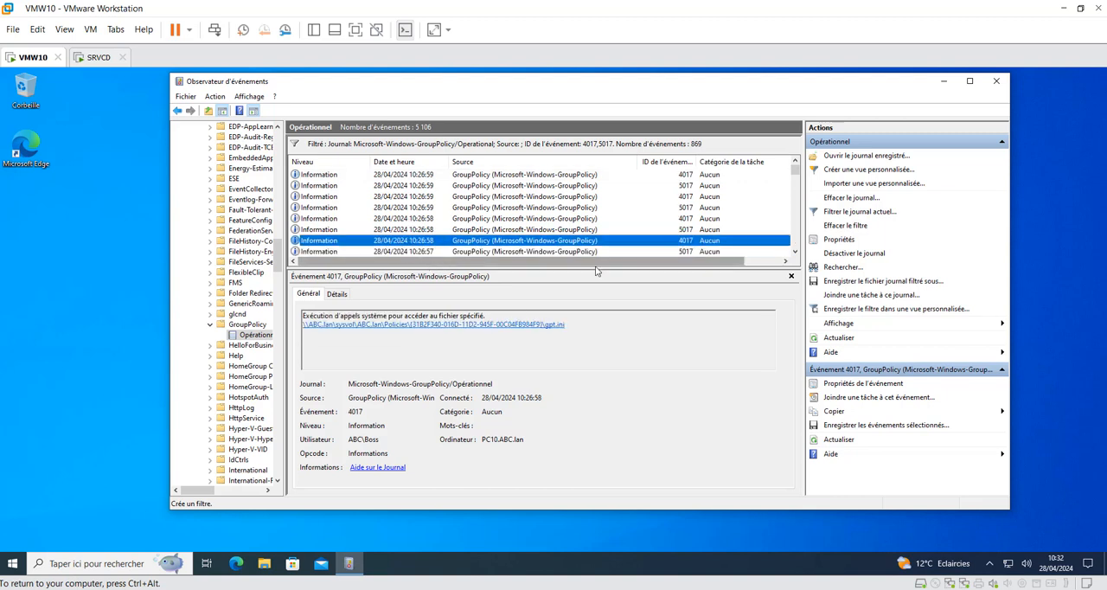
click(796, 251)
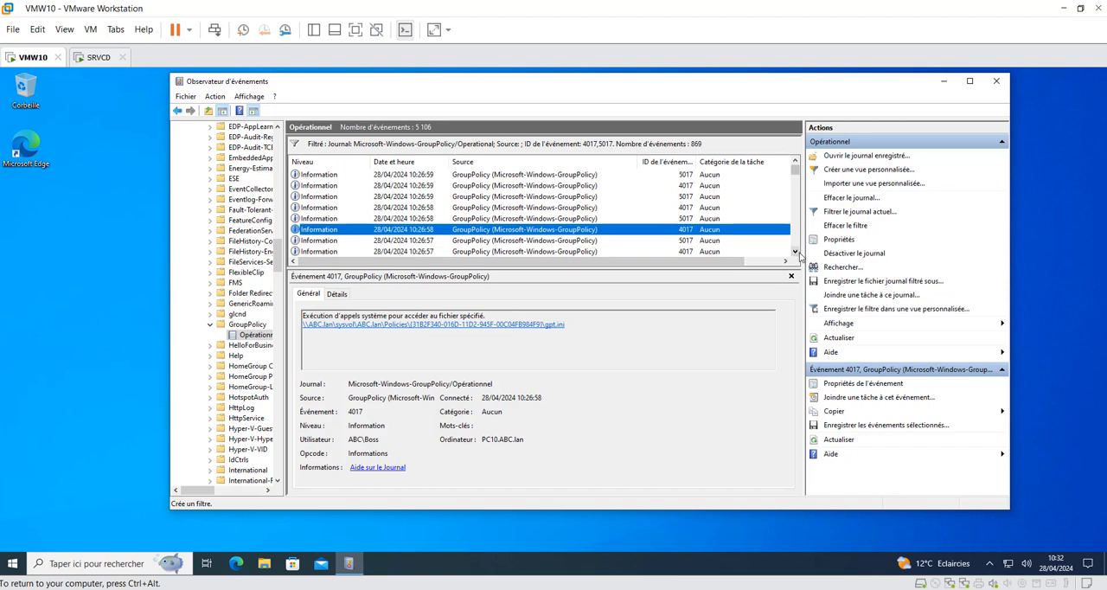
click(796, 252)
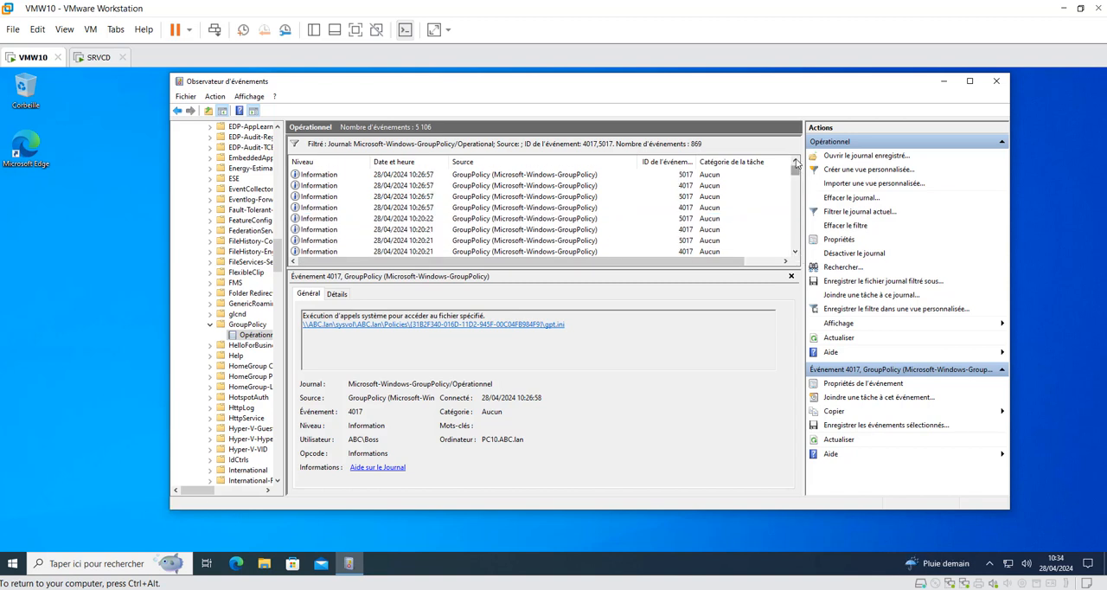
click(795, 161)
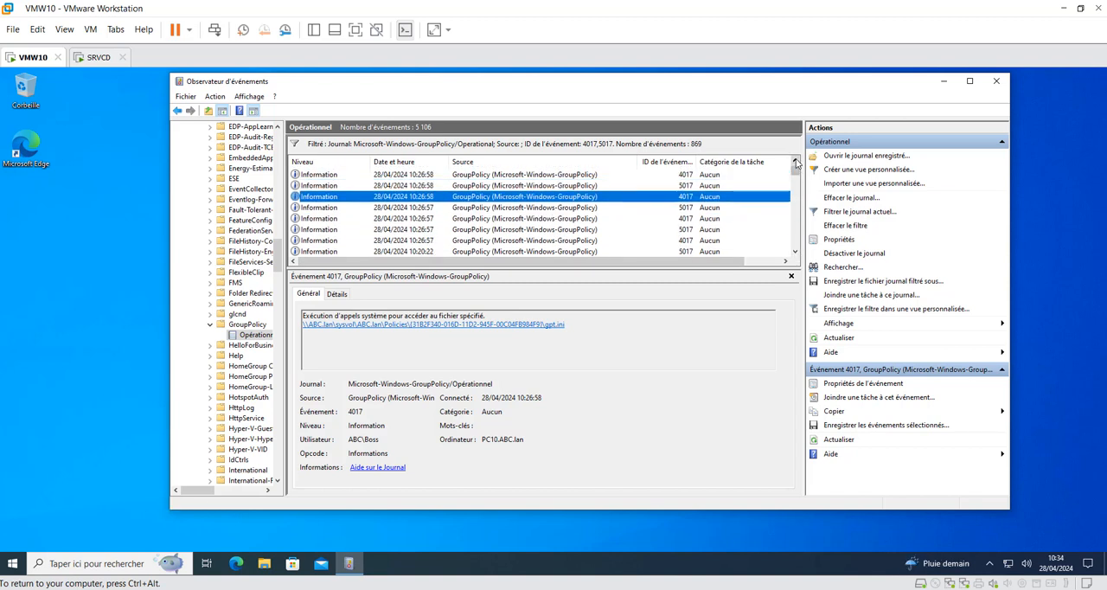
click(795, 162)
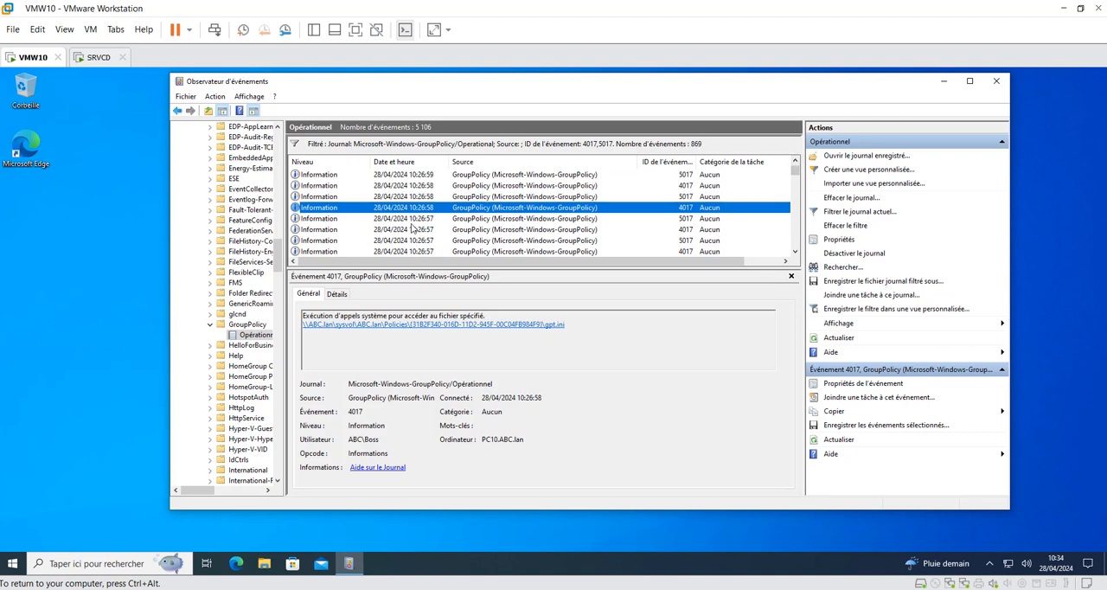
click(795, 253)
click(795, 253)
click(795, 252)
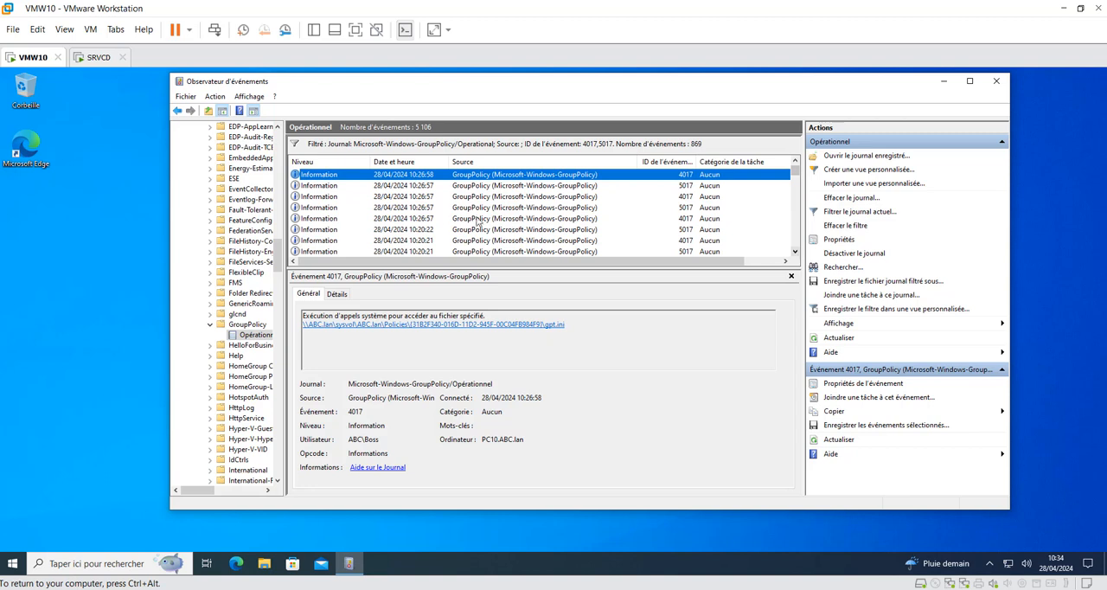
click(421, 222)
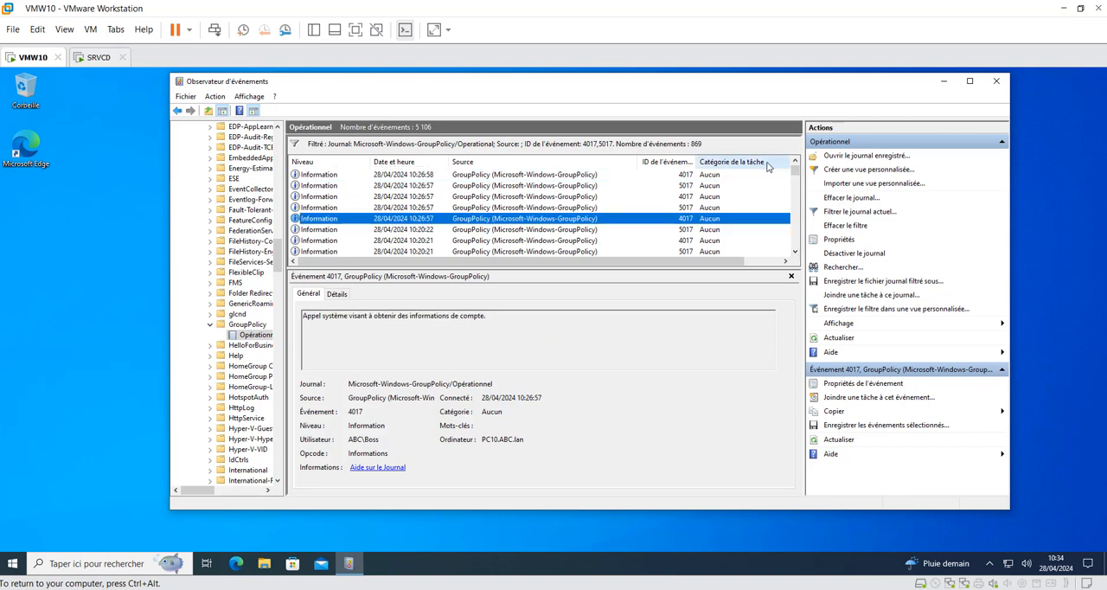
Step: Step through the filtered GroupPolicy events from the Boss sign-in at 10:26:57 up to the first policy file access at 10:26:58
click(795, 161)
click(795, 162)
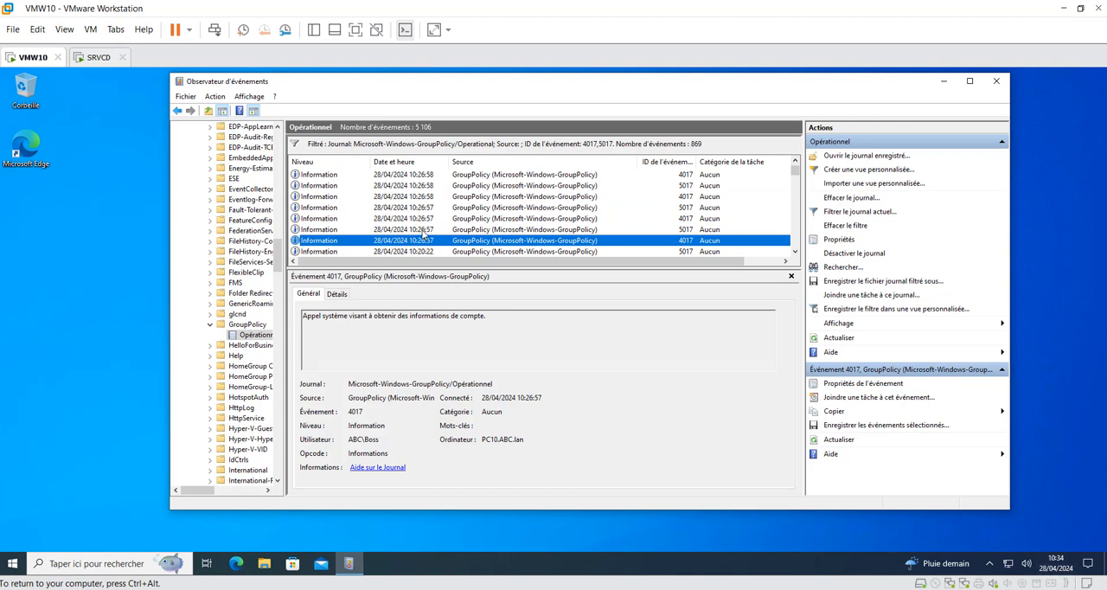
click(422, 230)
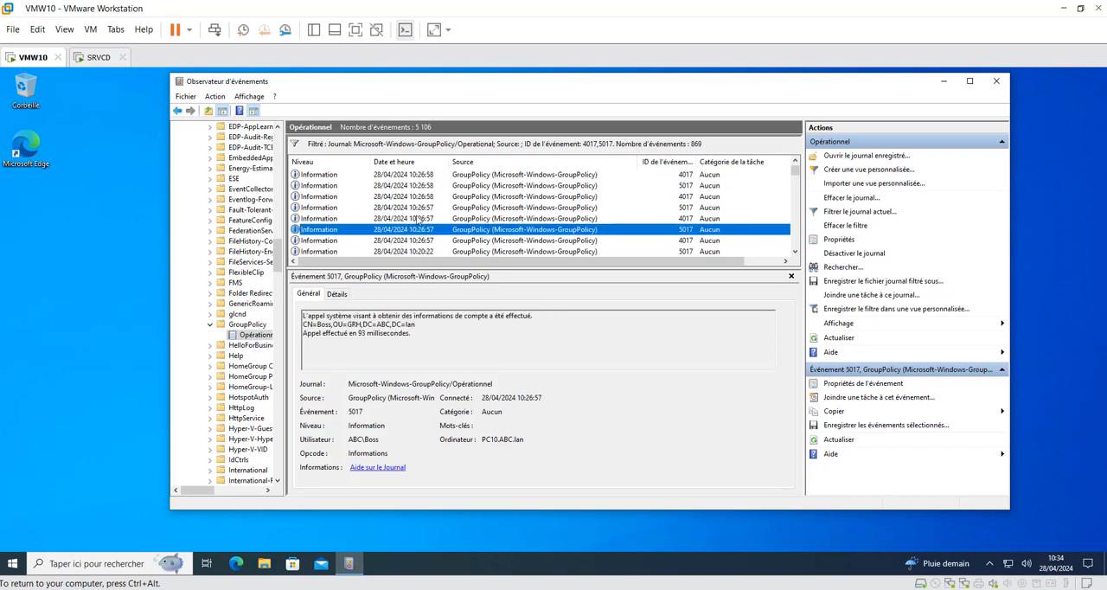
click(420, 219)
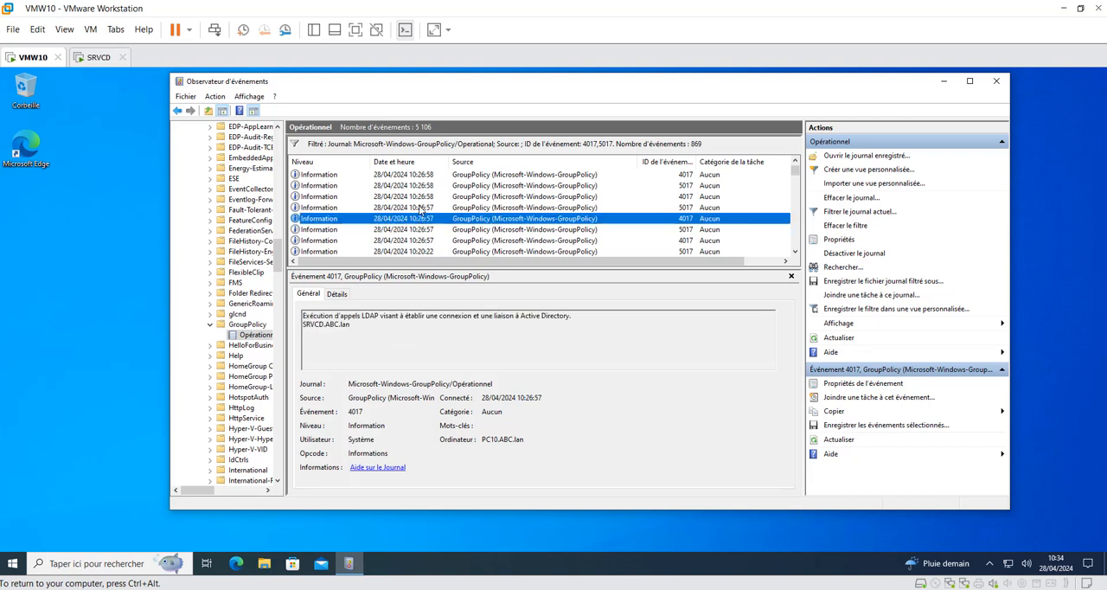
click(421, 208)
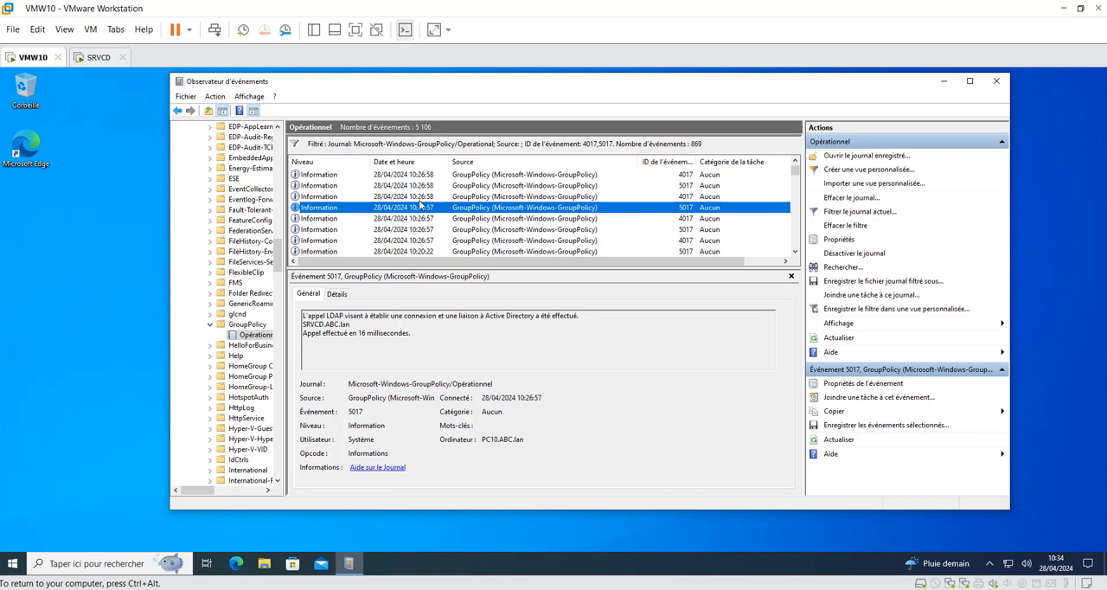
click(419, 198)
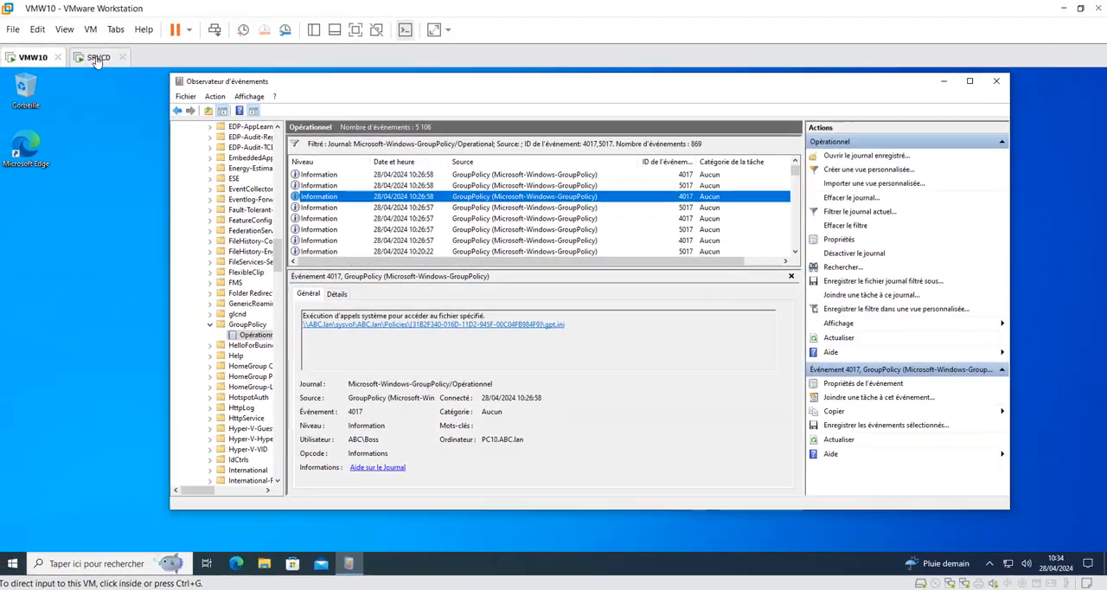
Step: Compare the policy ID in the event path with the unique ID of Default Domain Policy on SRVCD, and return to VMW10
click(97, 58)
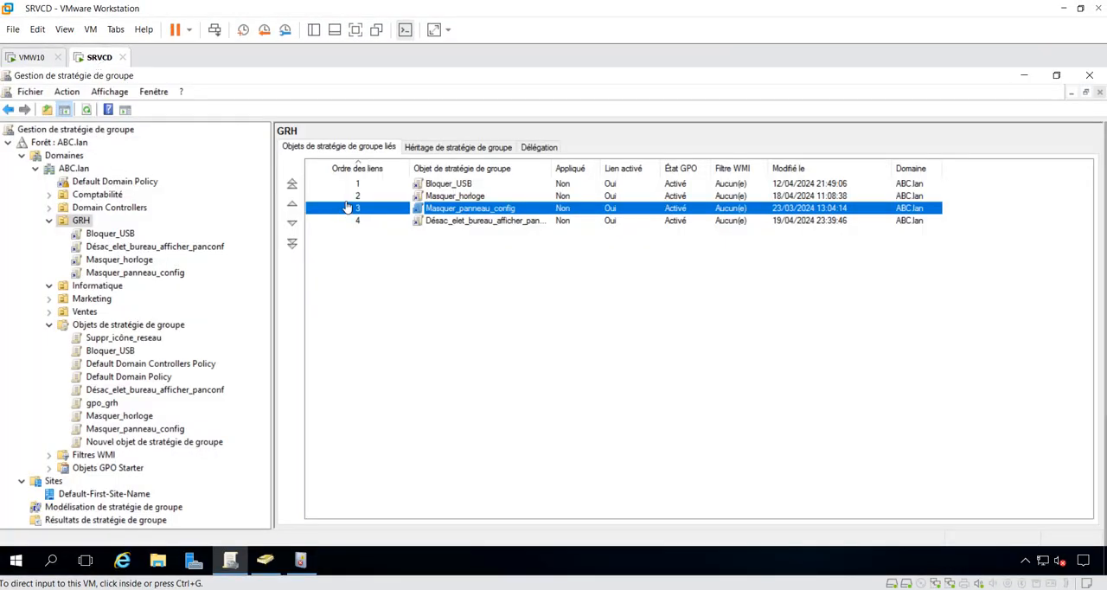
click(91, 184)
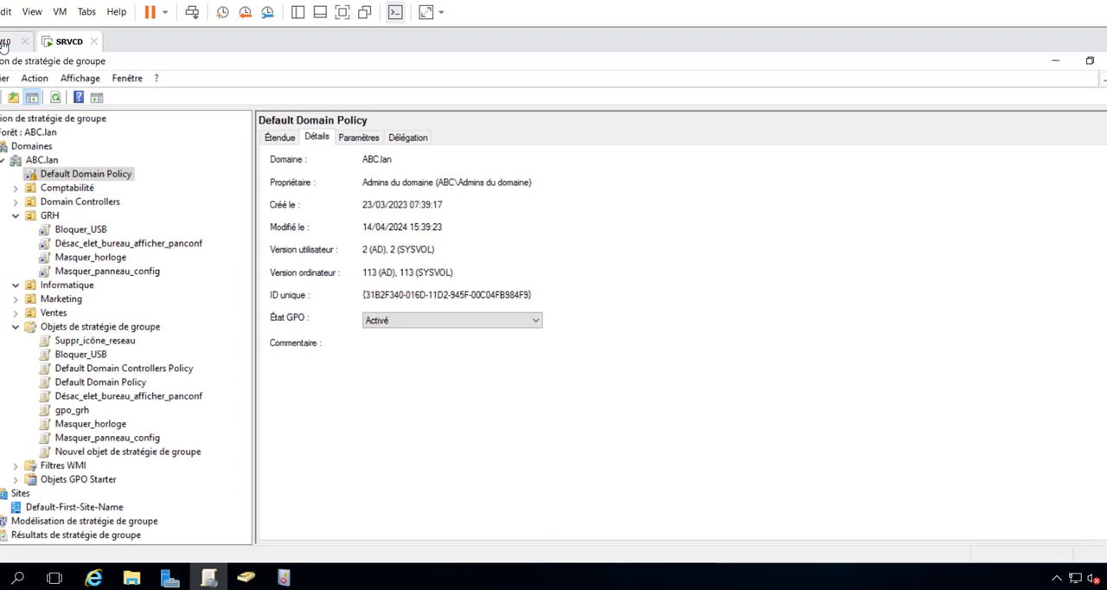
click(35, 60)
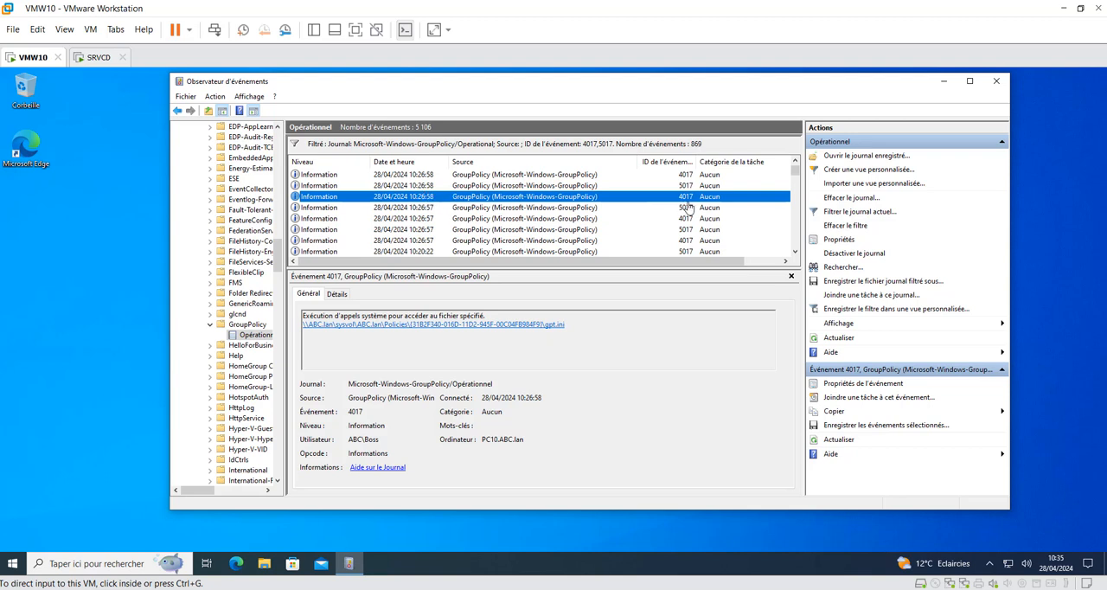
Step: Examine the next two GroupPolicy events and compare the accessed policy ID with the details of Désac_elet_bureau_afficher_panconf linked to GRH on SRVCD
click(425, 186)
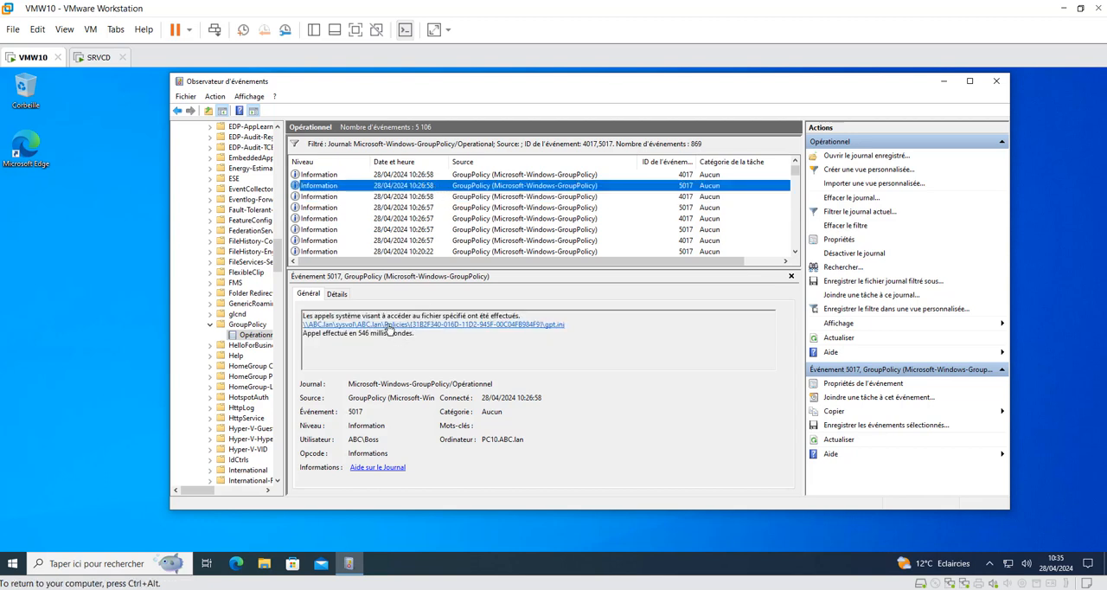
click(428, 175)
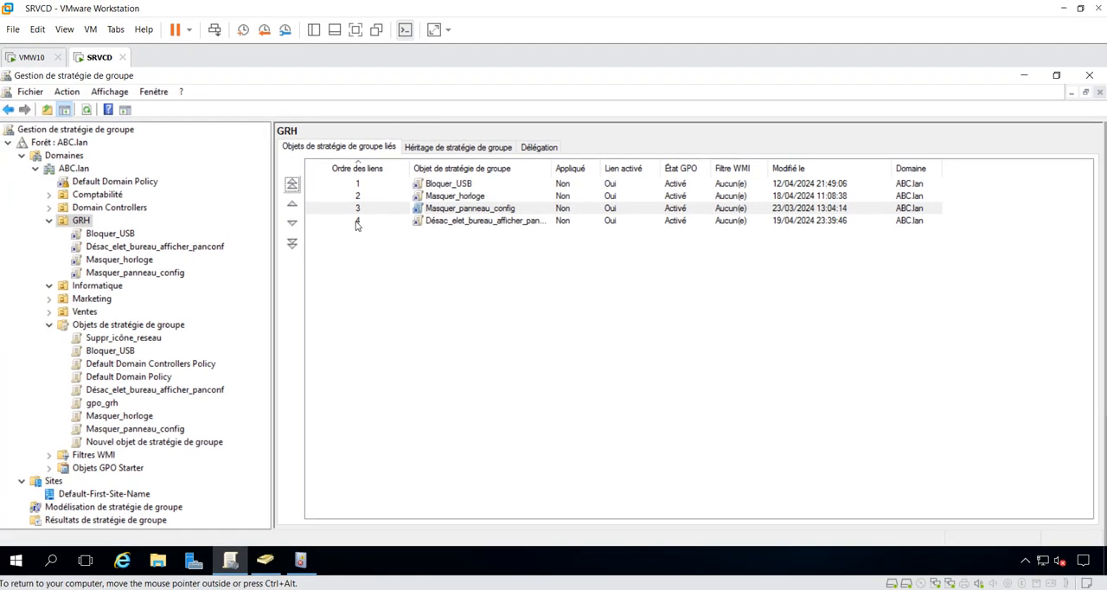
click(356, 223)
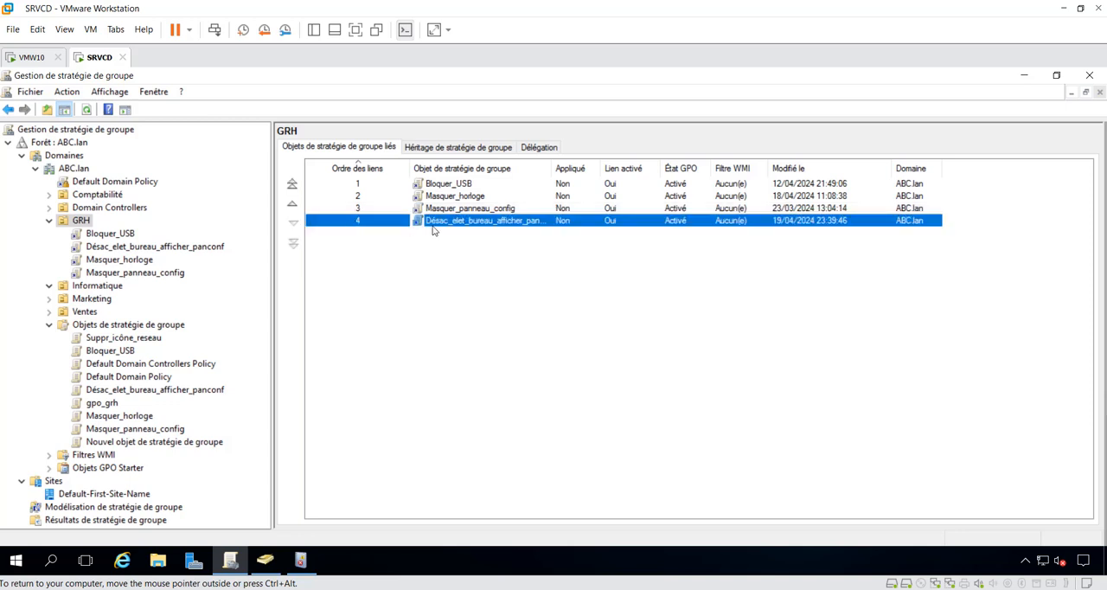
click(138, 250)
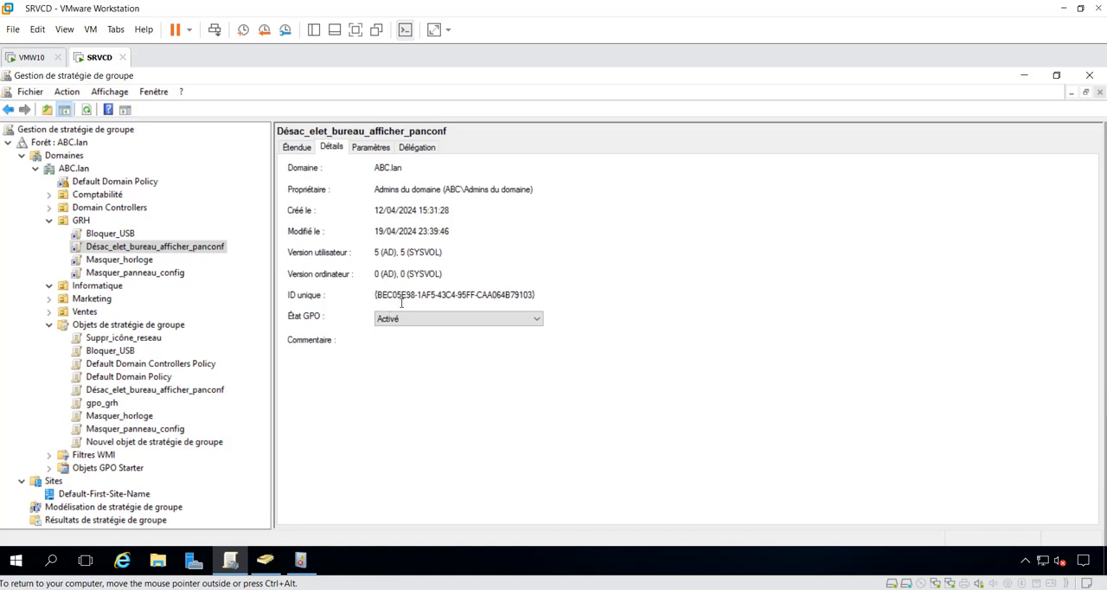
click(81, 221)
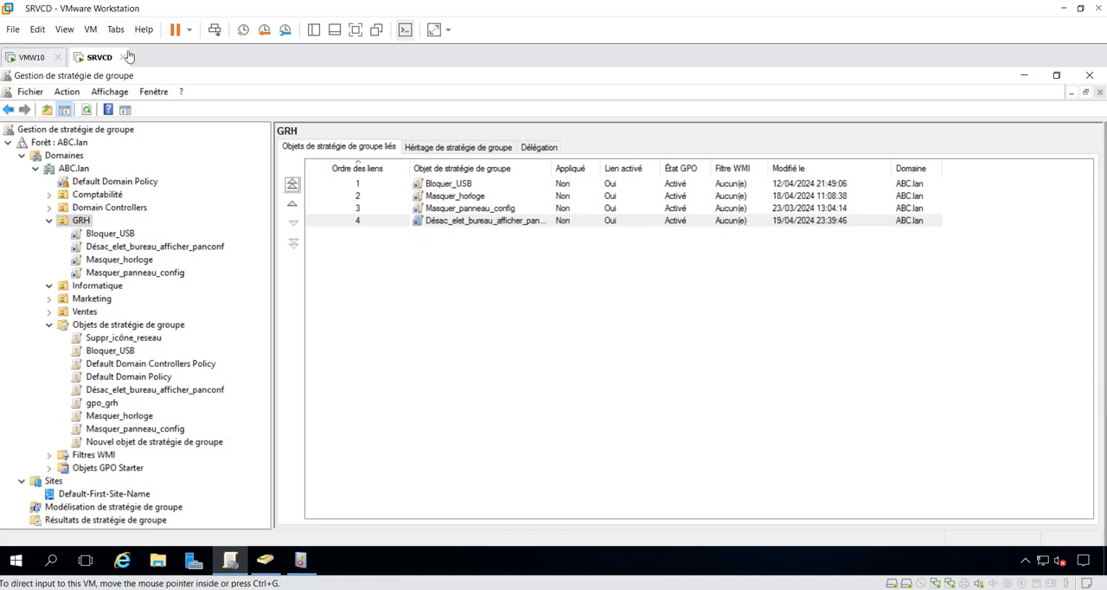
Step: Return to the event log on VMW10 and examine the following 4017 and 5017 events up to the second GRH policy file access
click(32, 57)
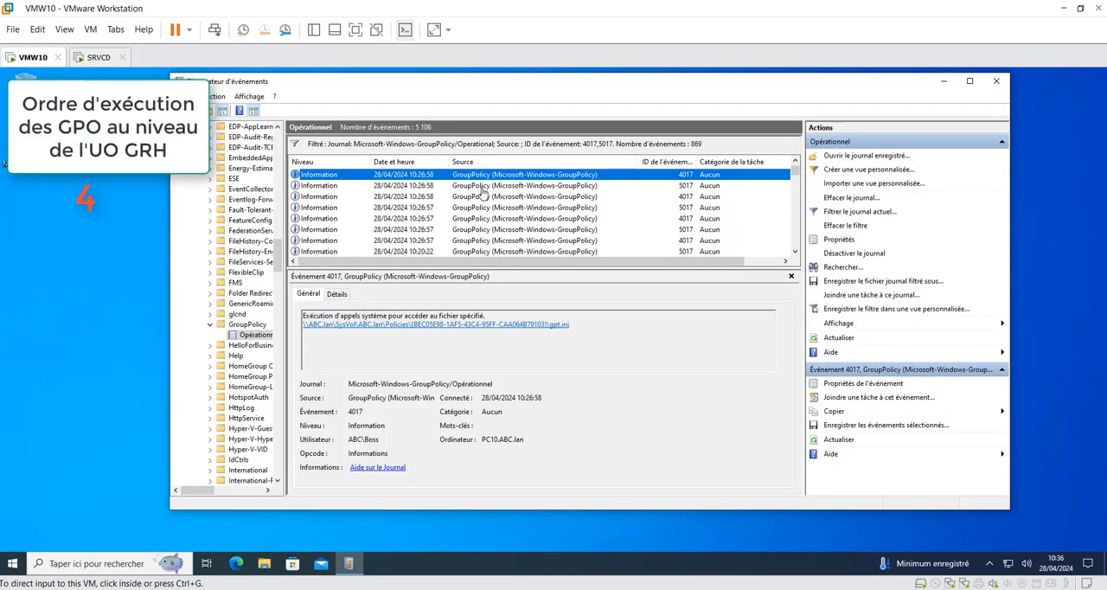
click(796, 163)
click(795, 162)
click(795, 163)
click(796, 162)
click(796, 162)
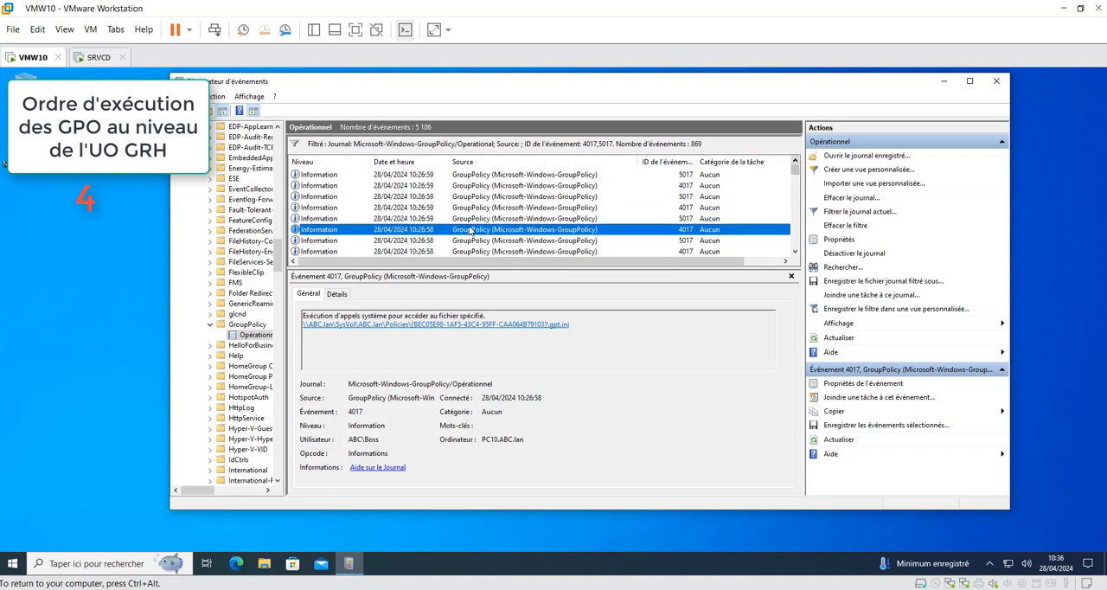
click(429, 219)
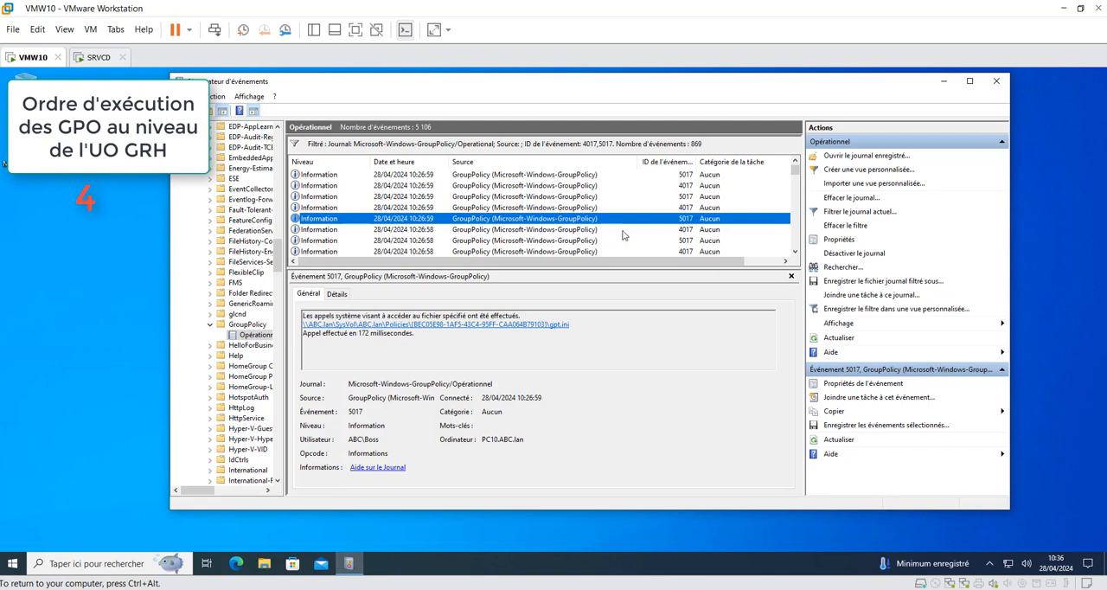
click(422, 230)
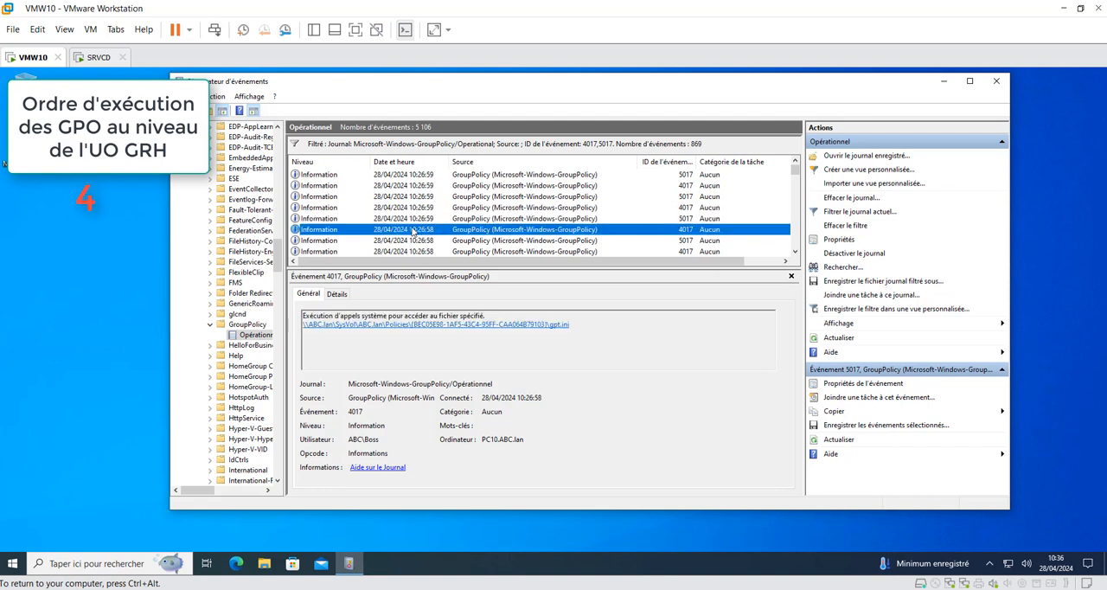
click(427, 219)
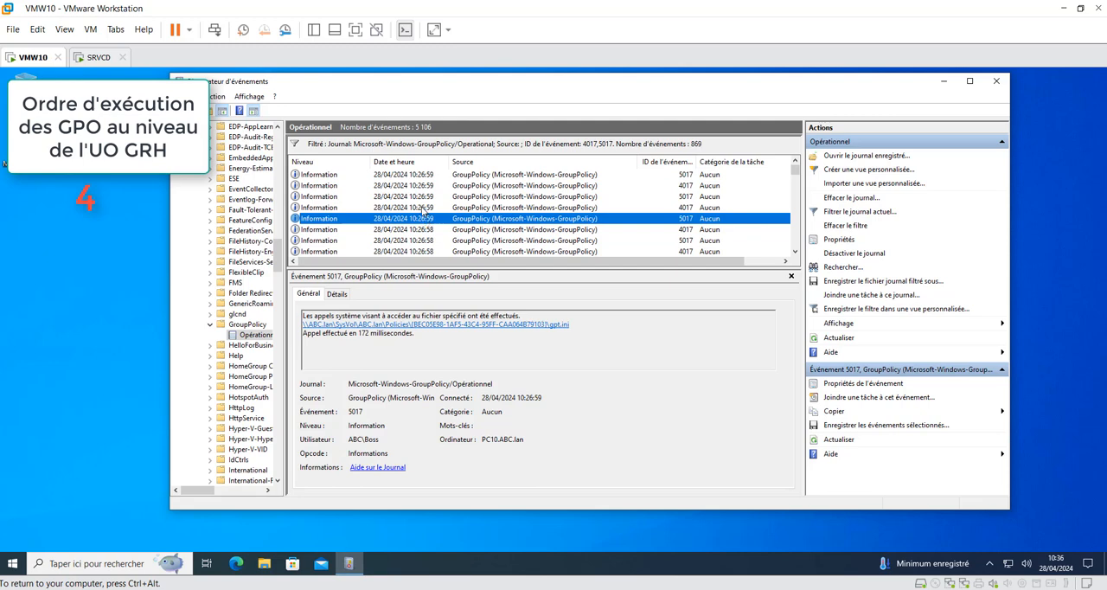
click(421, 208)
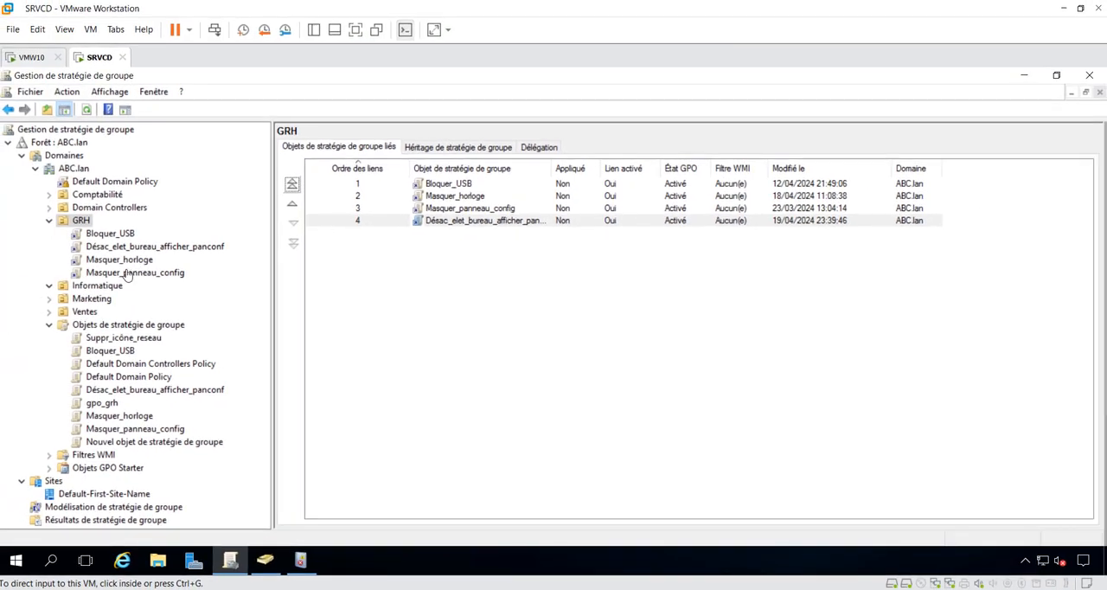
Step: Check the unique ID of Masquer_panneau_config in its details on SRVCD, and return to the GPOs linked to GRH
click(131, 275)
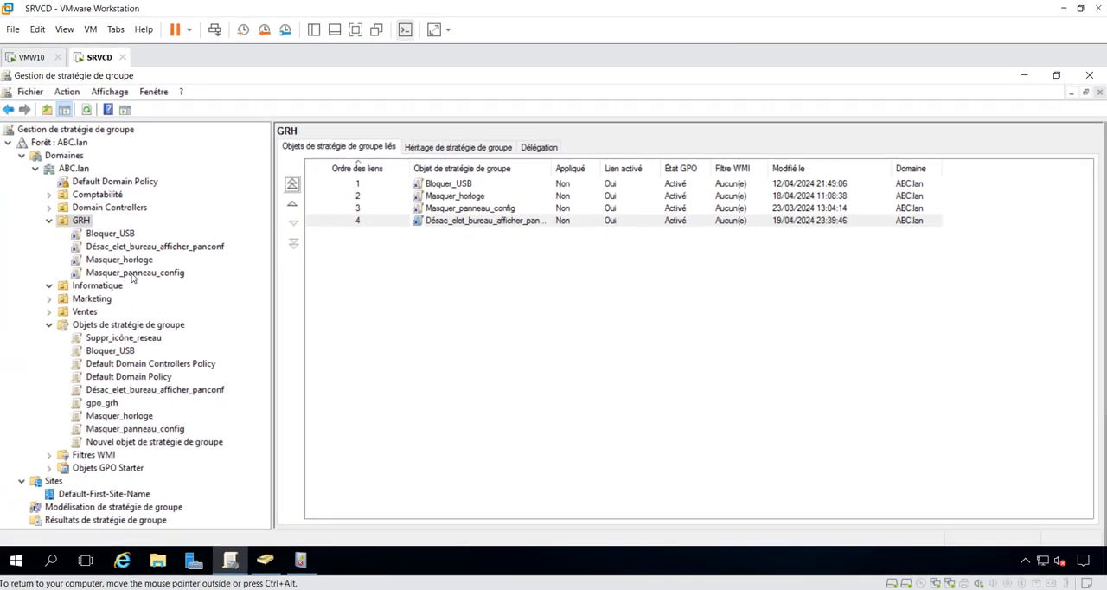
click(131, 275)
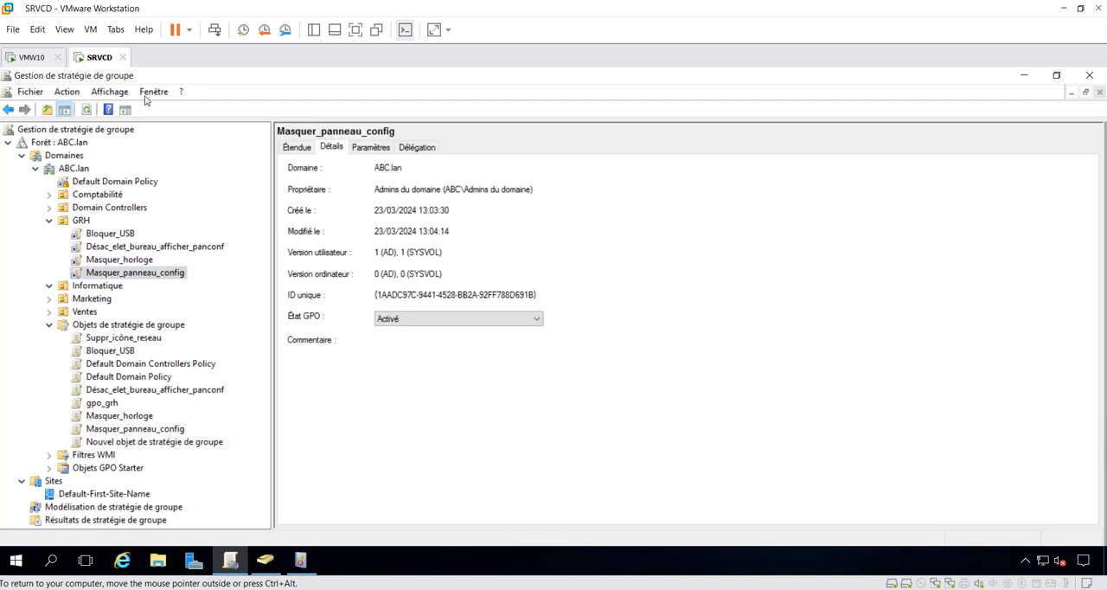
click(7, 111)
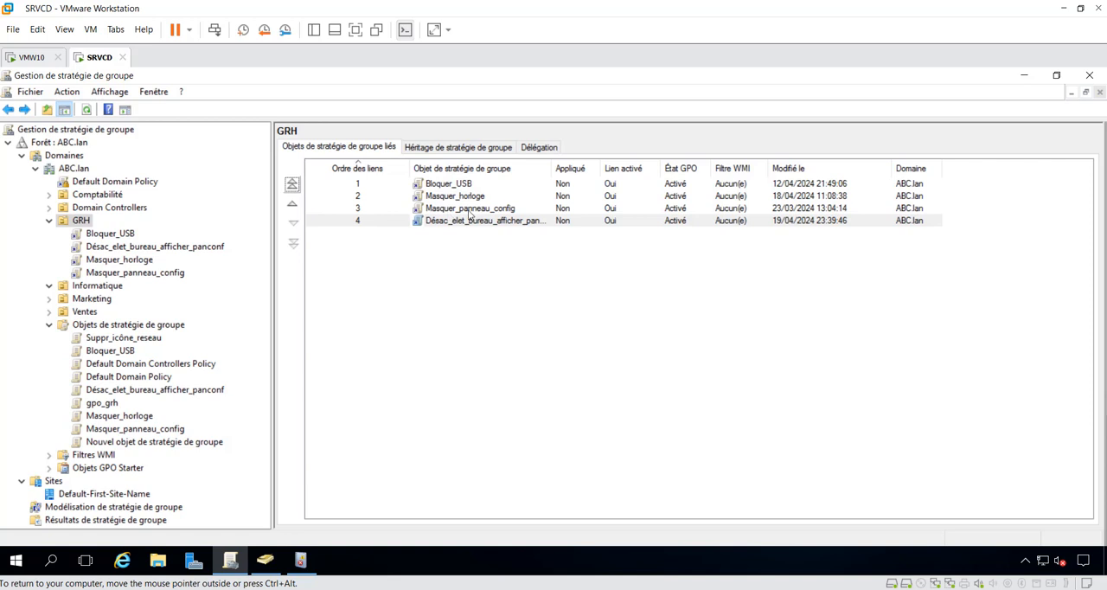
Step: Examine the next two GroupPolicy events on VMW10 and compare the accessed policy ID with the details of Masquer_horloge on SRVCD
mouse_move(697, 589)
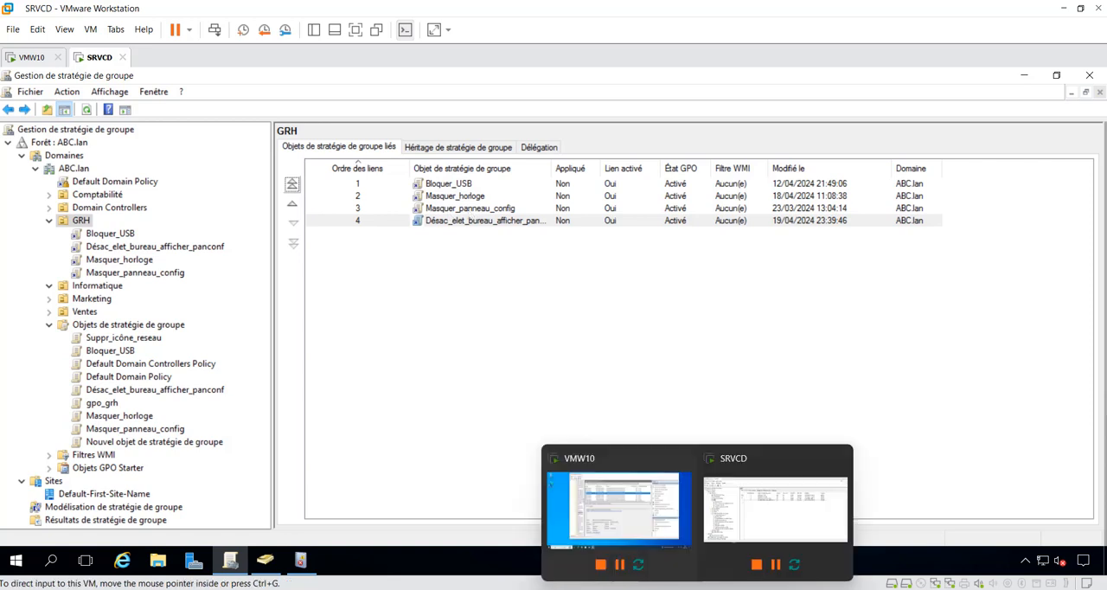
click(32, 58)
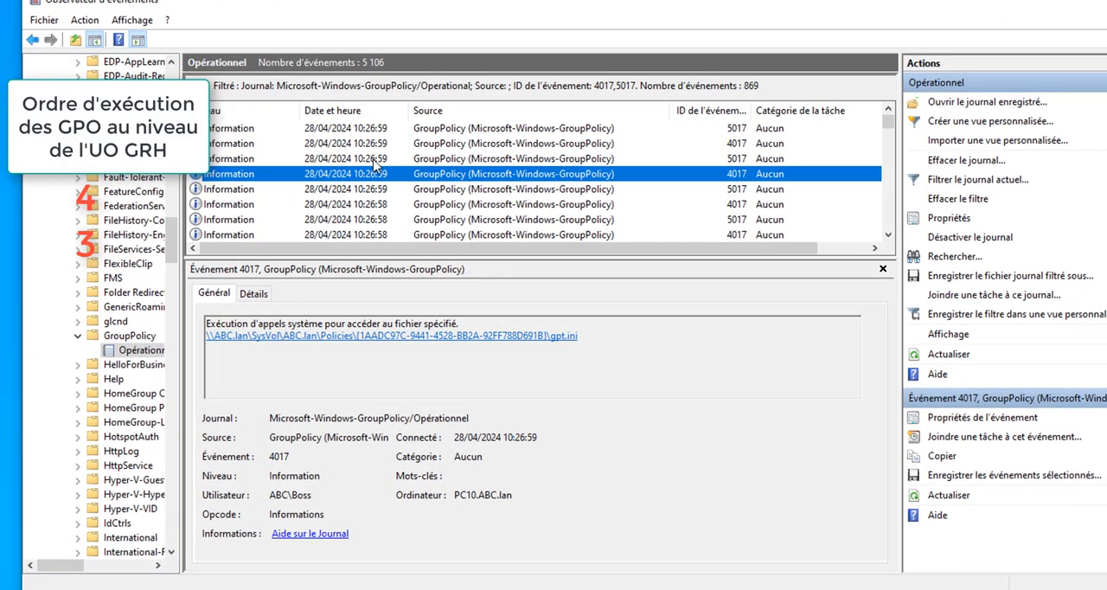
click(375, 160)
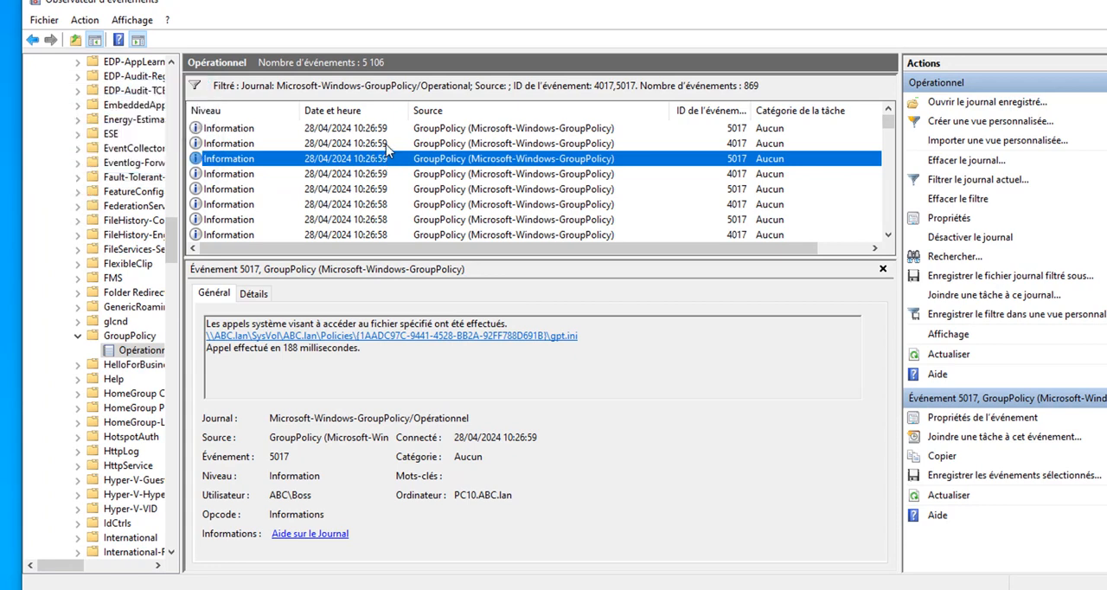
click(380, 145)
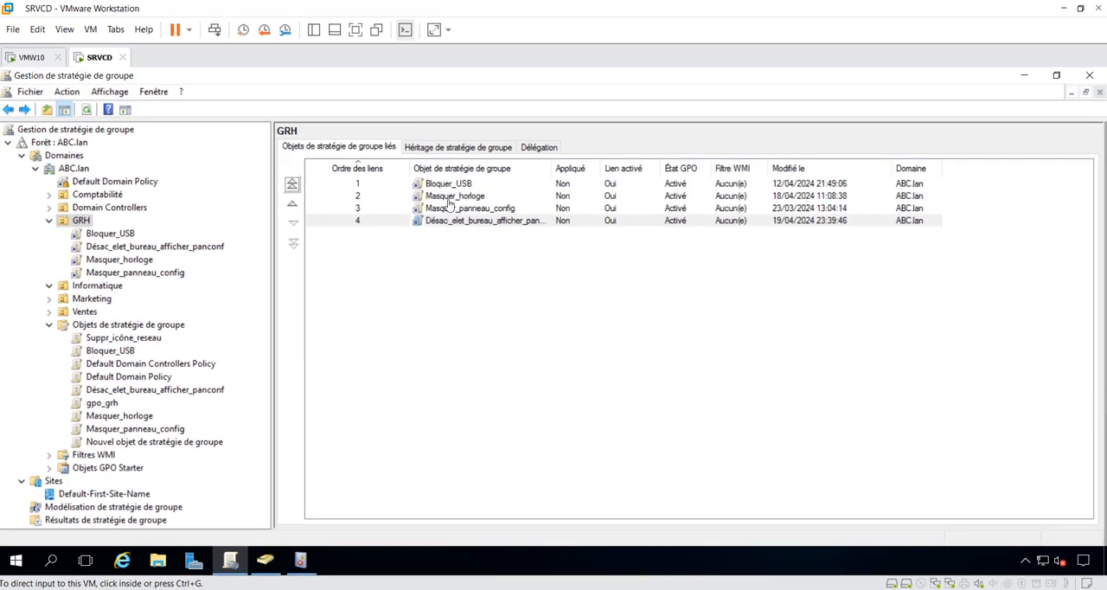
click(132, 262)
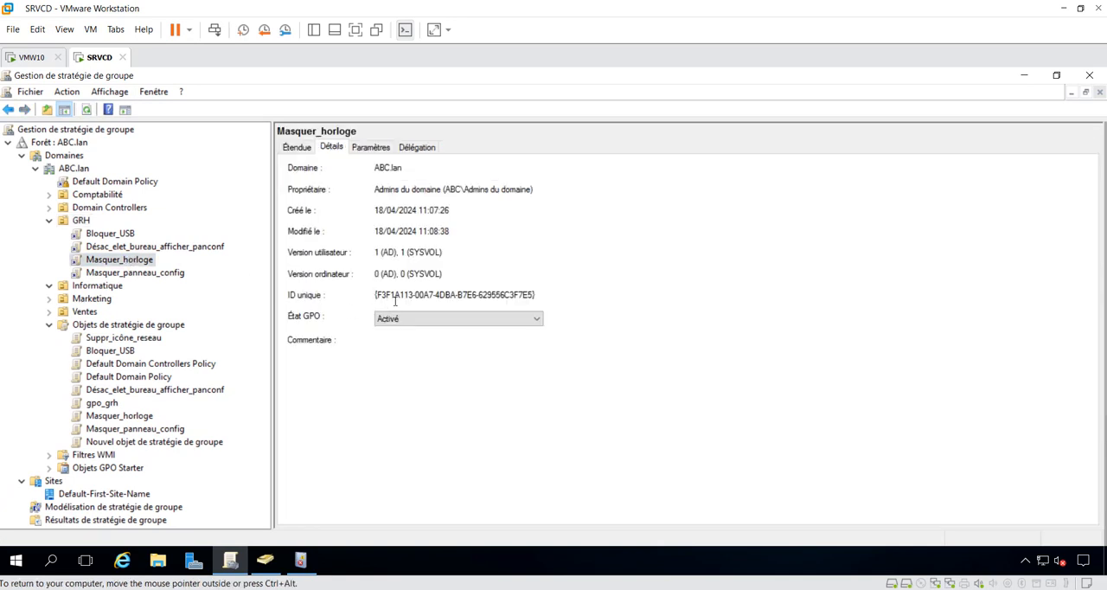
Step: Examine the last 4017 and 5017 event pair on VMW10 for the start and completion of the Masquer_horloge file access
click(26, 58)
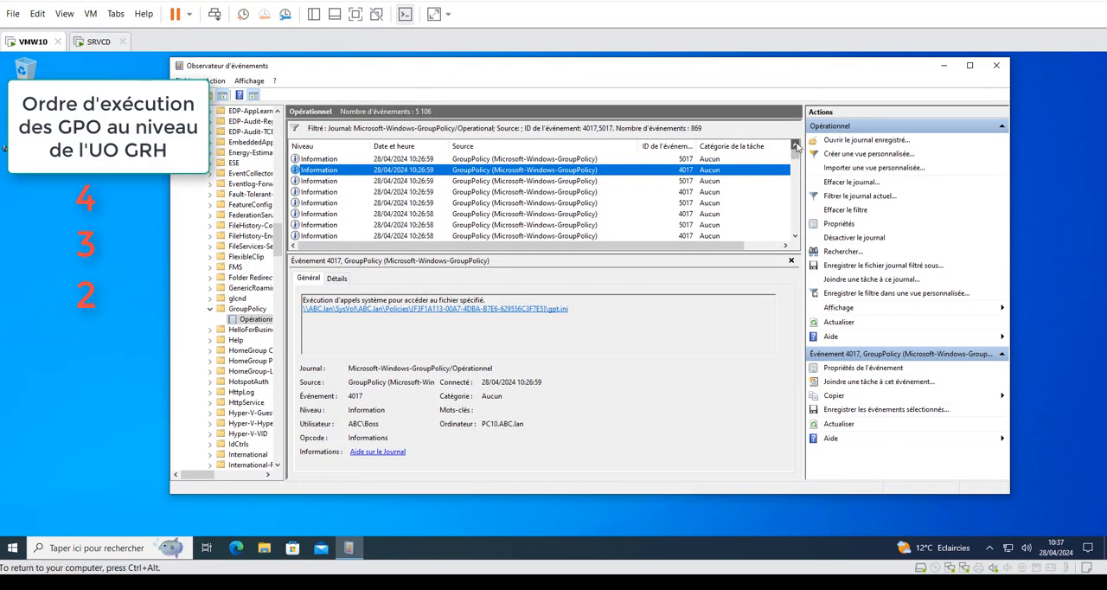
click(426, 160)
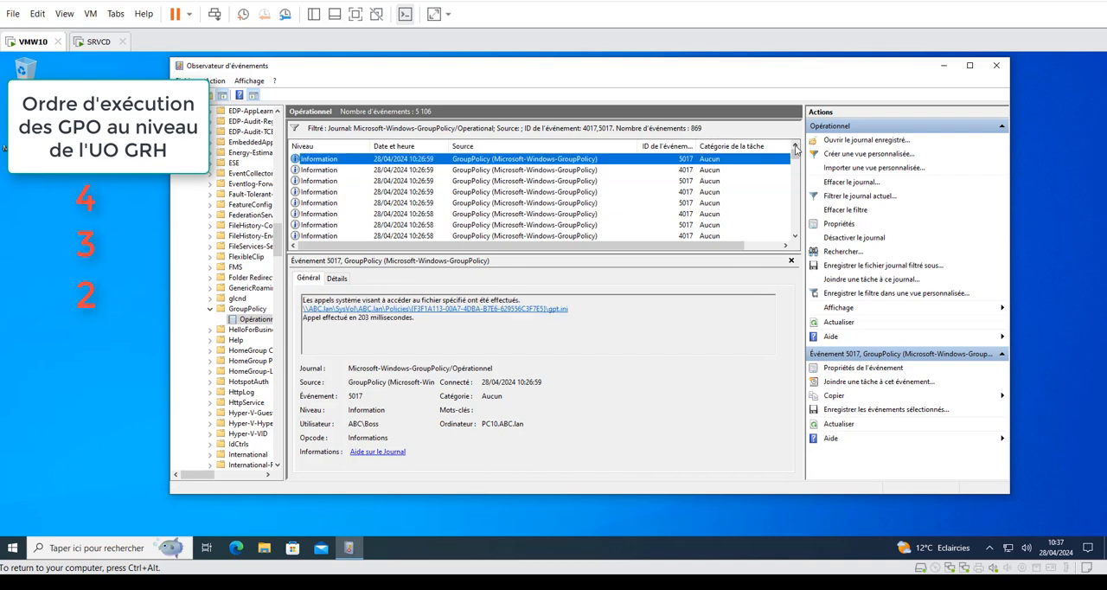
click(432, 171)
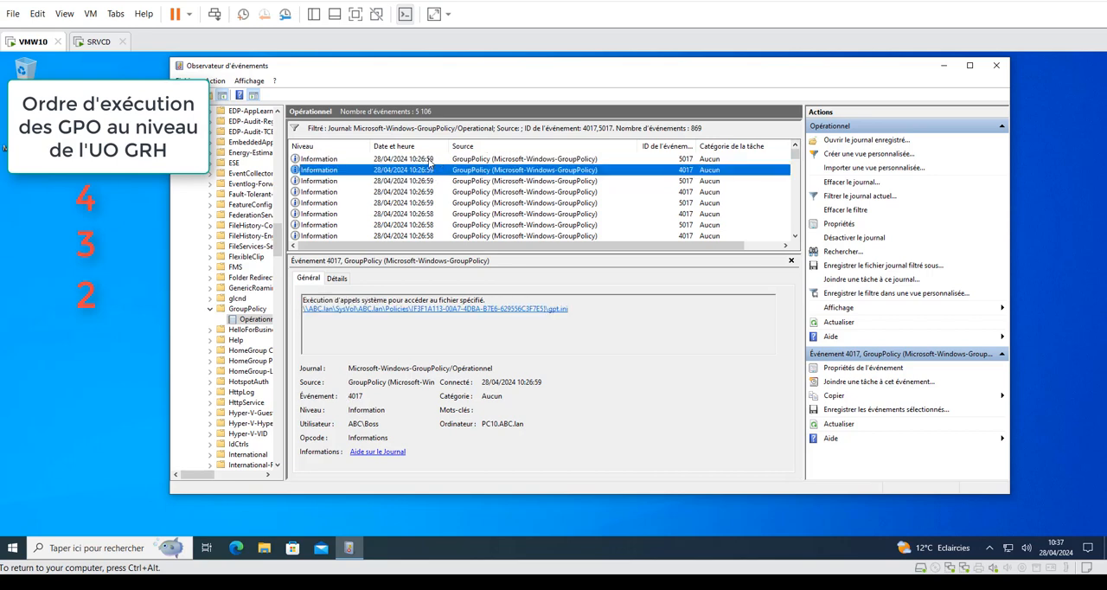
click(429, 160)
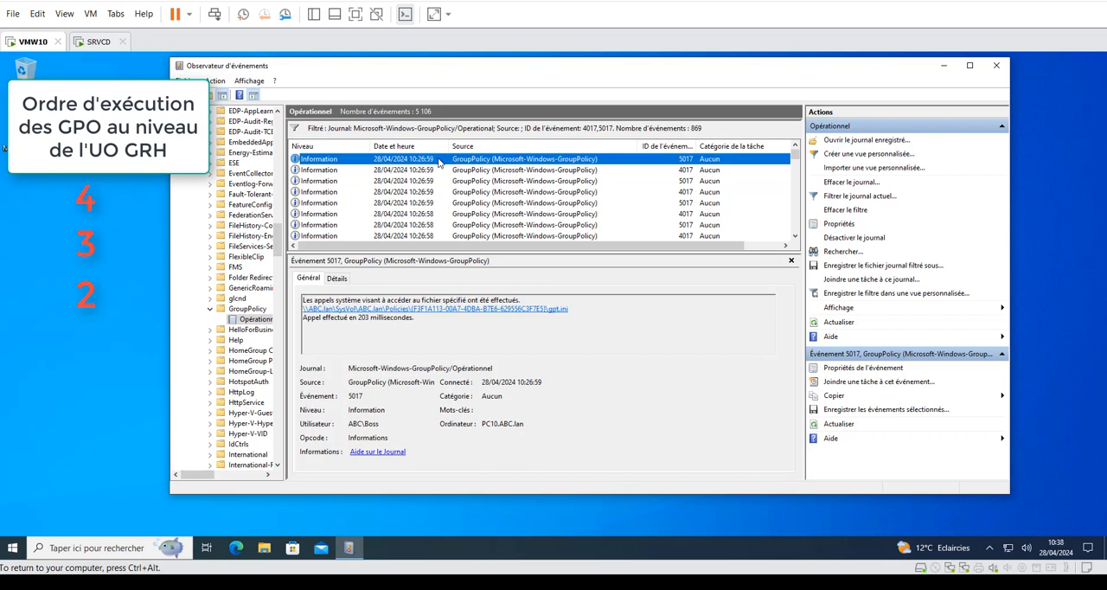
Step: Review the link order of the GPOs on GRH in SRVCD against the event sequence in the GroupPolicy log on VMW10
click(100, 42)
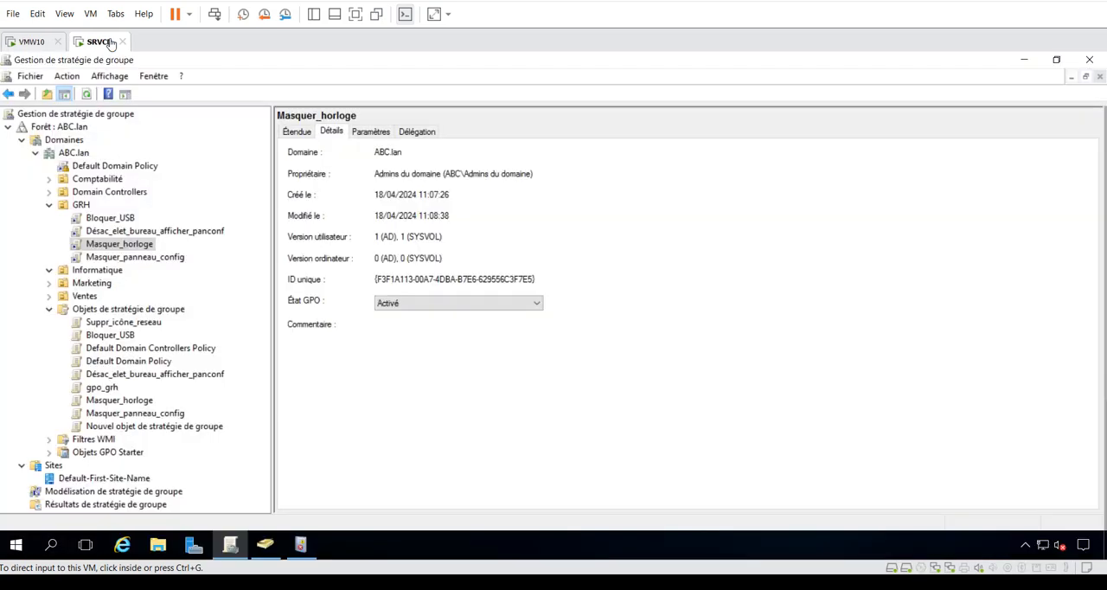
click(86, 206)
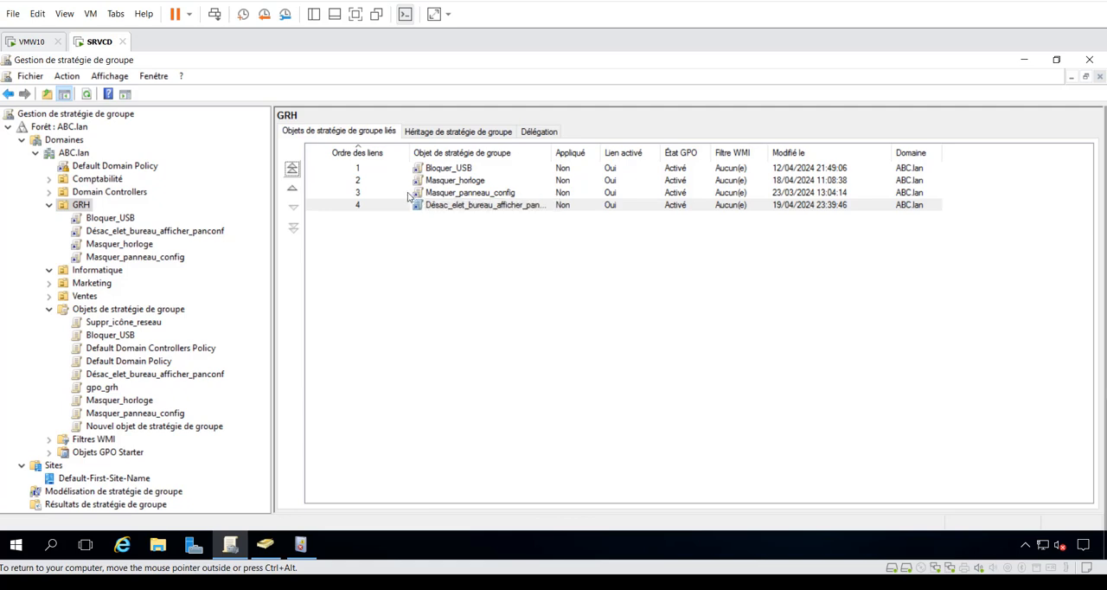
click(26, 43)
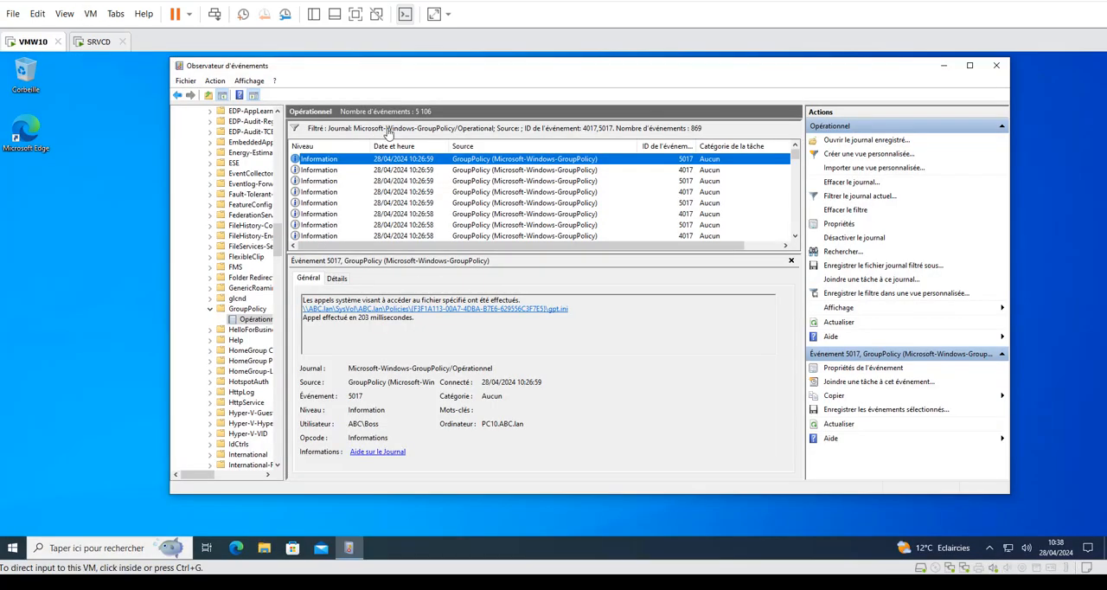
click(100, 44)
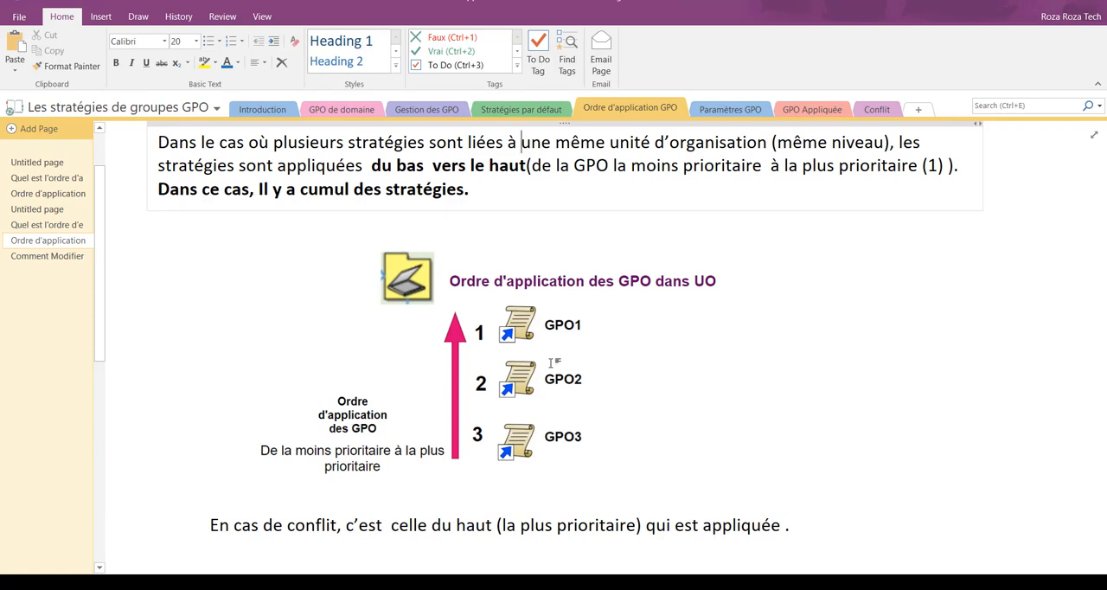
Step: Link the existing Masquer_horloge GPO to the ABC.lan domain on SRVCD
scroll(489, 227, up, 2)
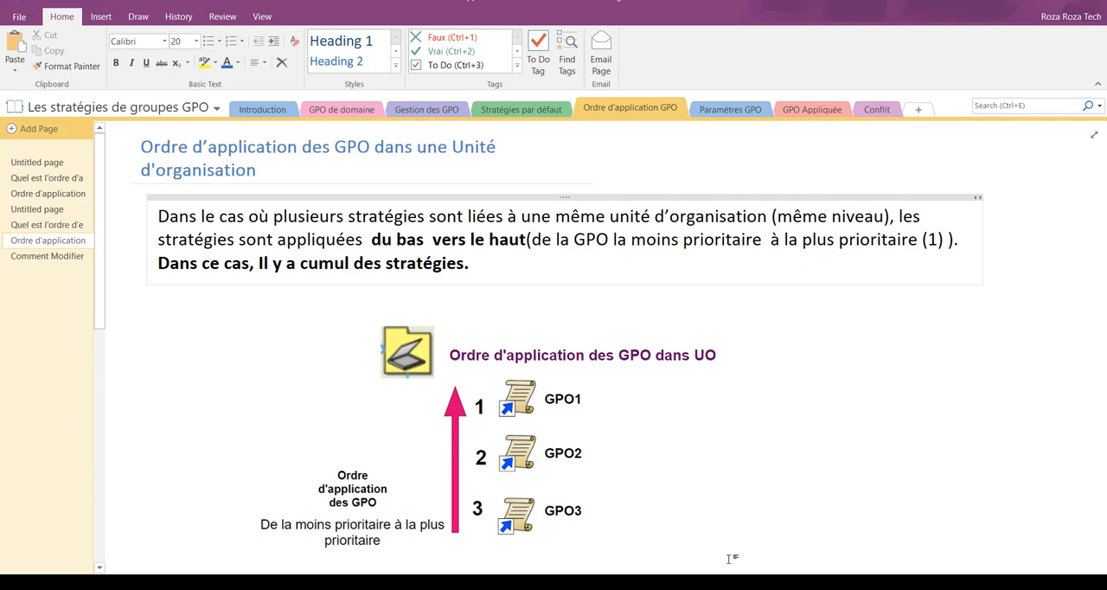
mouse_move(731, 558)
click(767, 509)
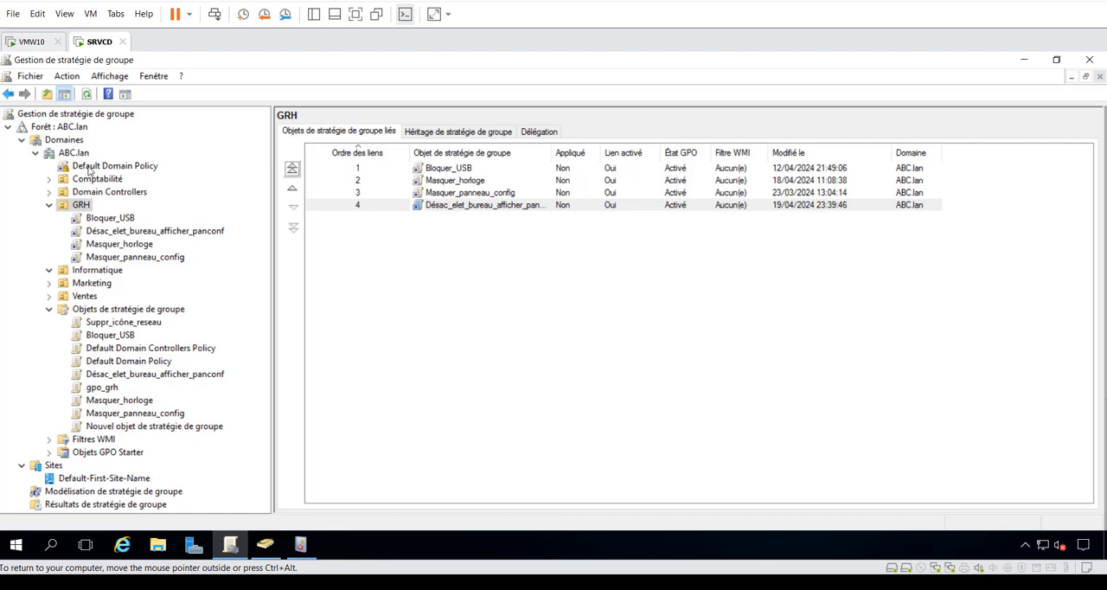
click(79, 155)
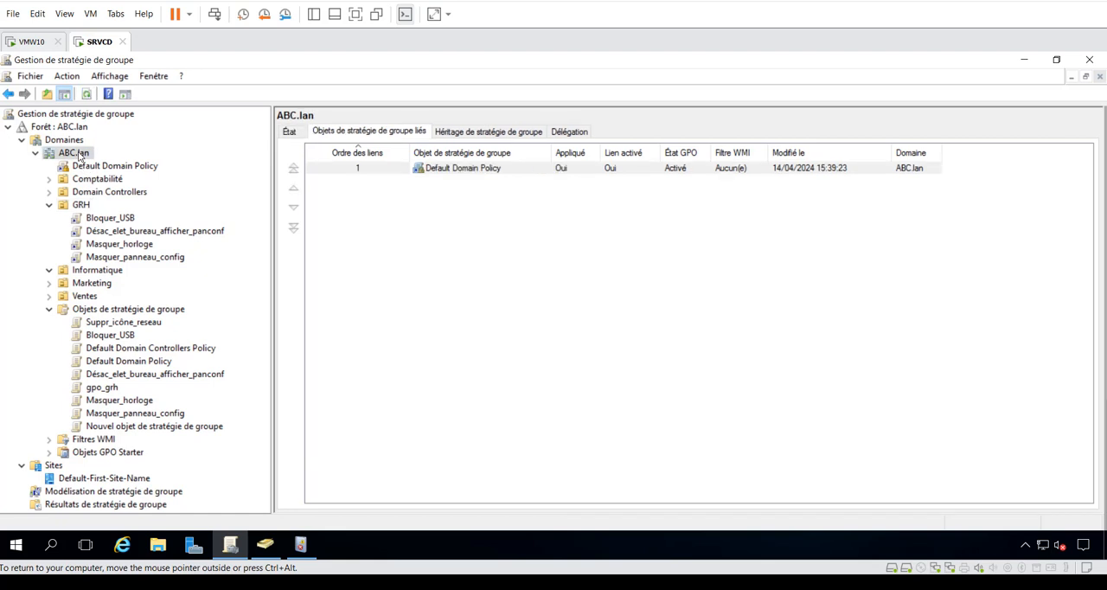
right_click(97, 154)
click(127, 183)
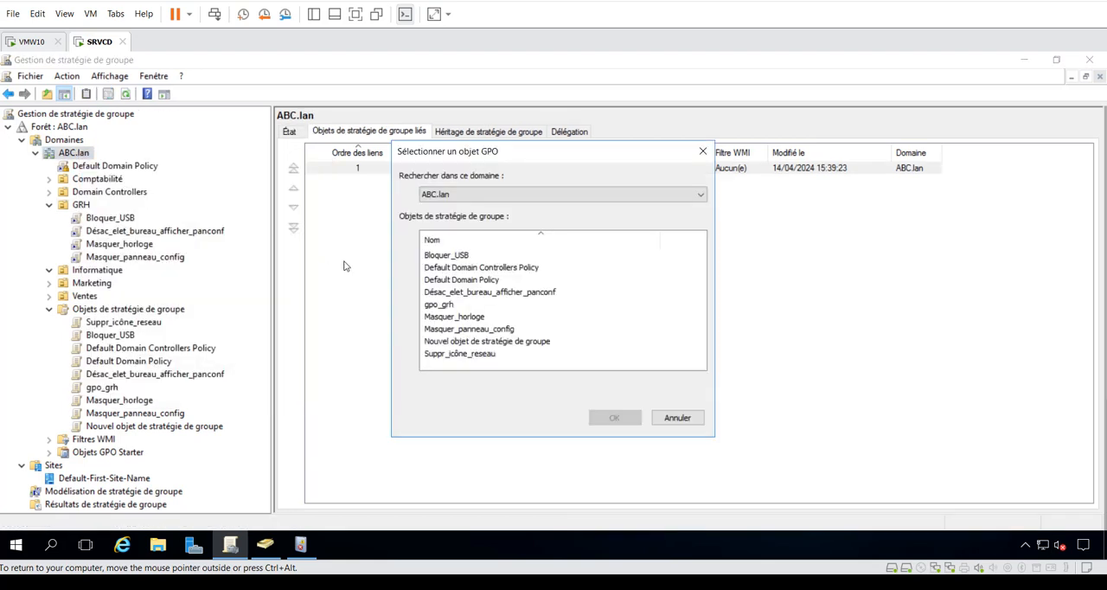
click(457, 318)
click(610, 417)
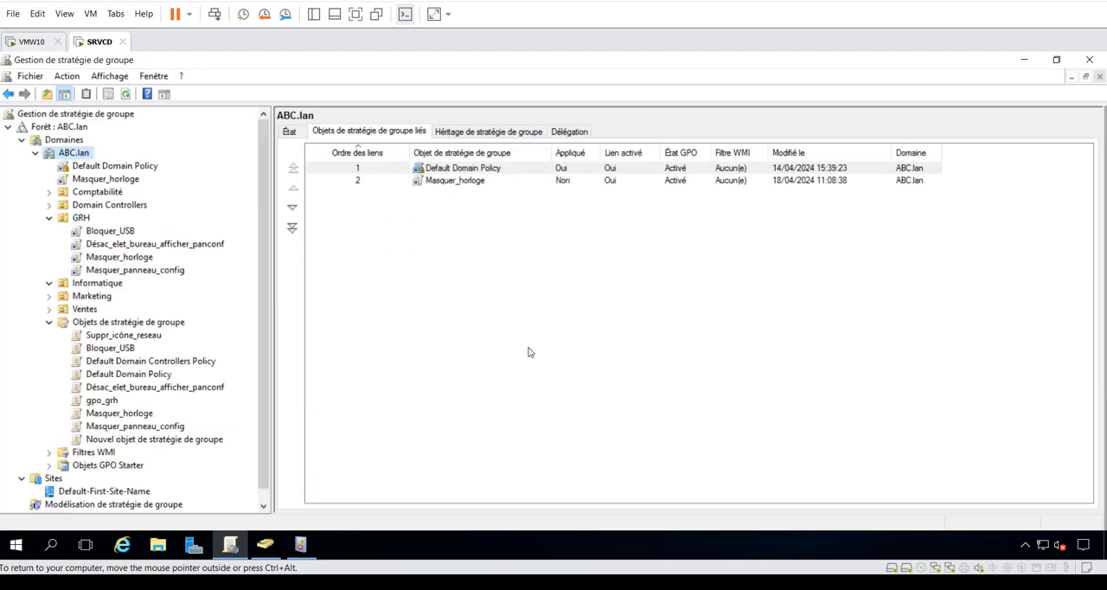
Step: Link the existing Masquer_panneau_config GPO to the ABC.lan domain
right_click(74, 154)
click(139, 182)
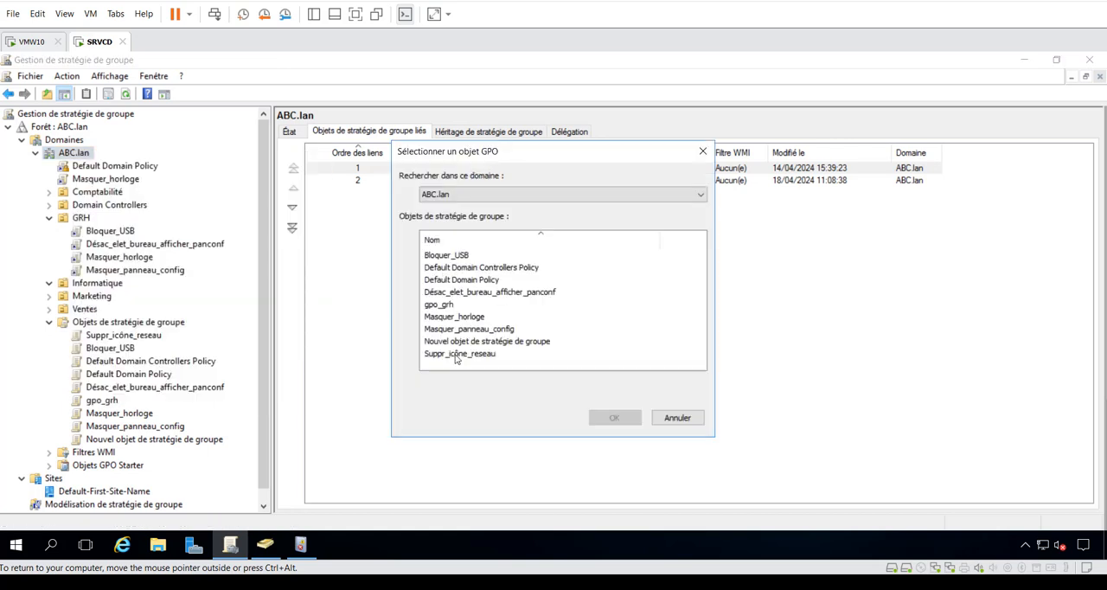
click(453, 332)
click(614, 418)
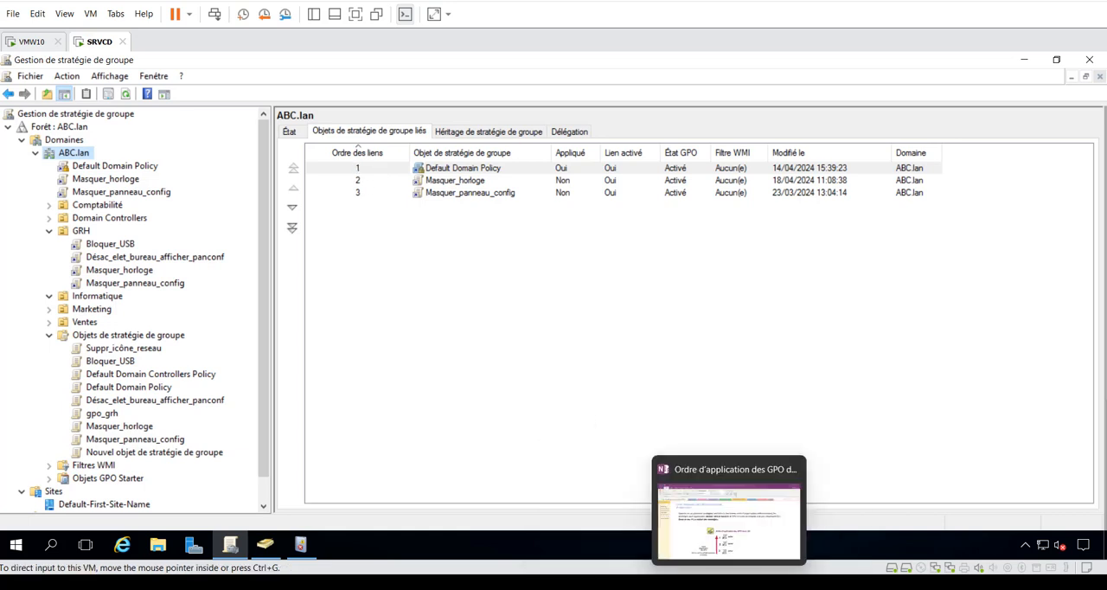
Step: Check the OneNote diagram of GPO application order, and view the details of Masquer_panneau_config under GRH on SRVCD
click(729, 583)
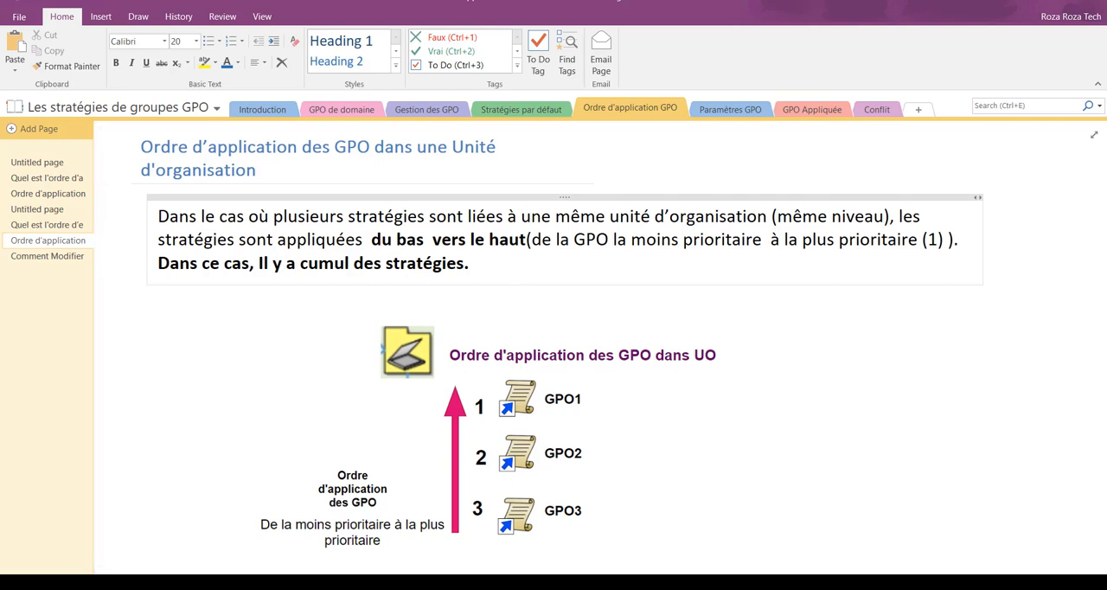
click(697, 581)
click(722, 502)
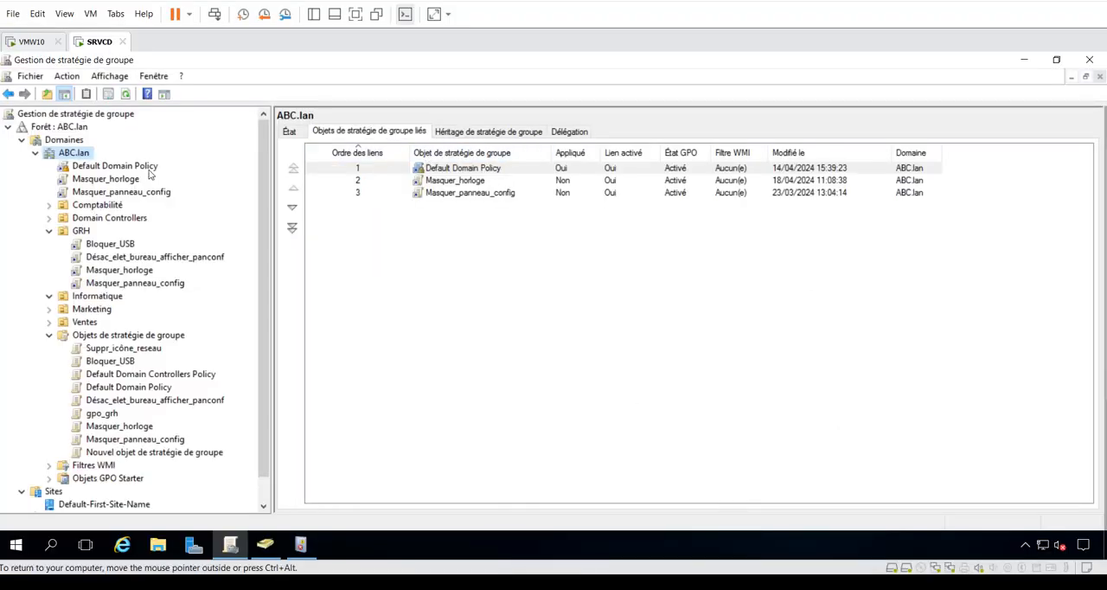
click(125, 285)
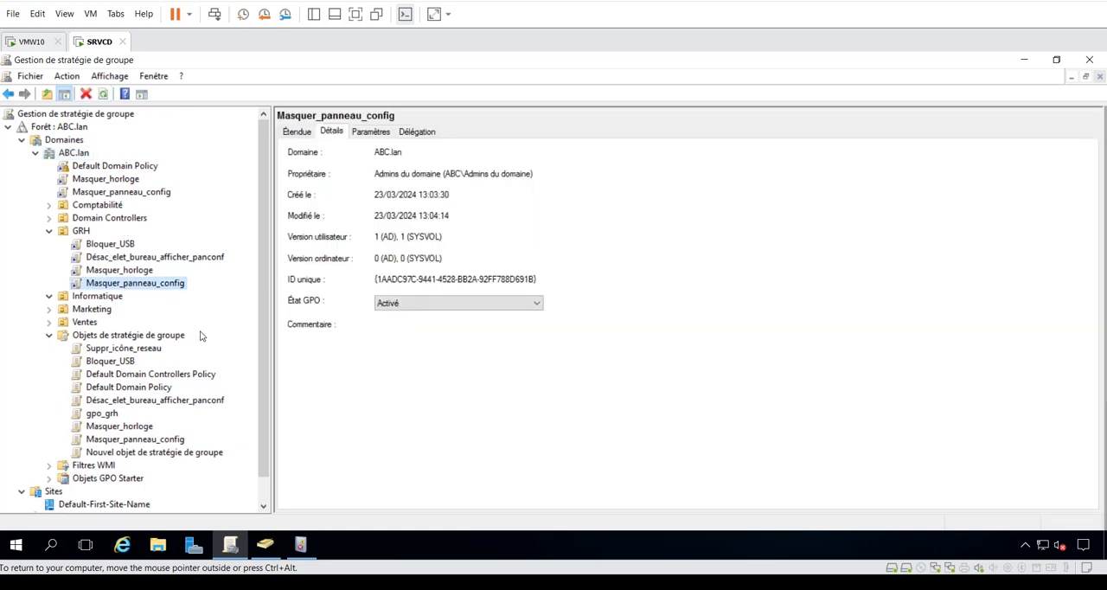
Step: Review the OneNote notes on GPO order and conflicts within an OU, and open the page on modifying the order
mouse_move(697, 583)
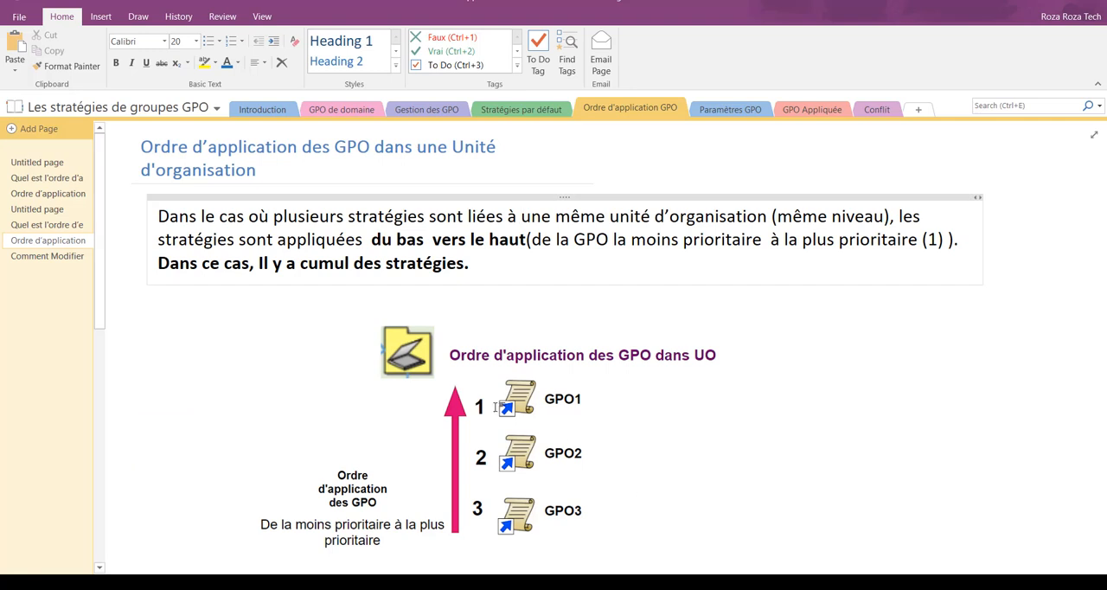
click(701, 445)
click(877, 422)
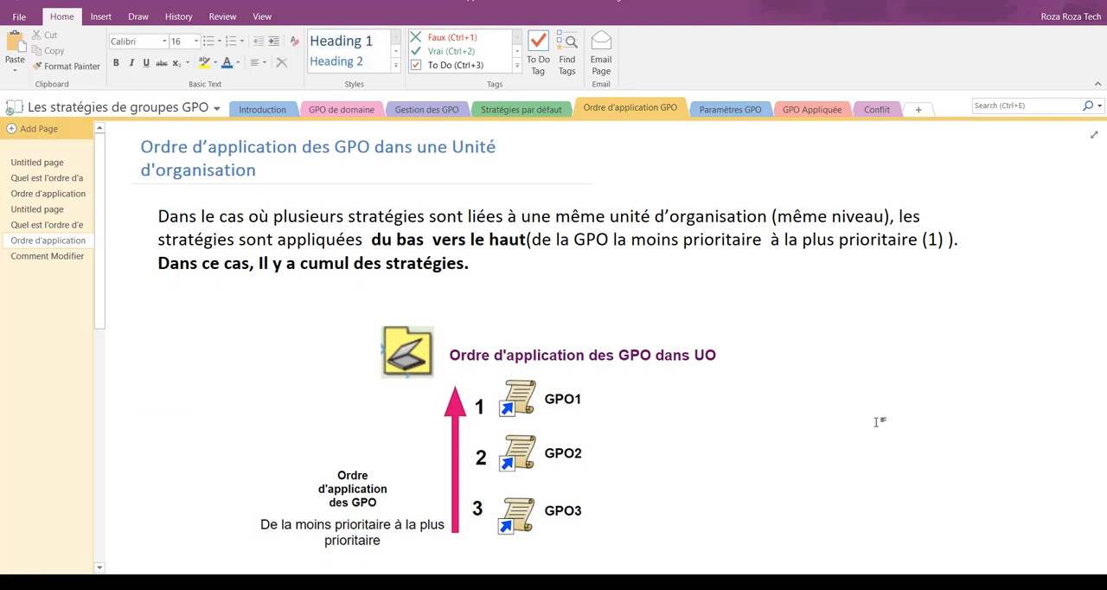
scroll(877, 422, down, 5)
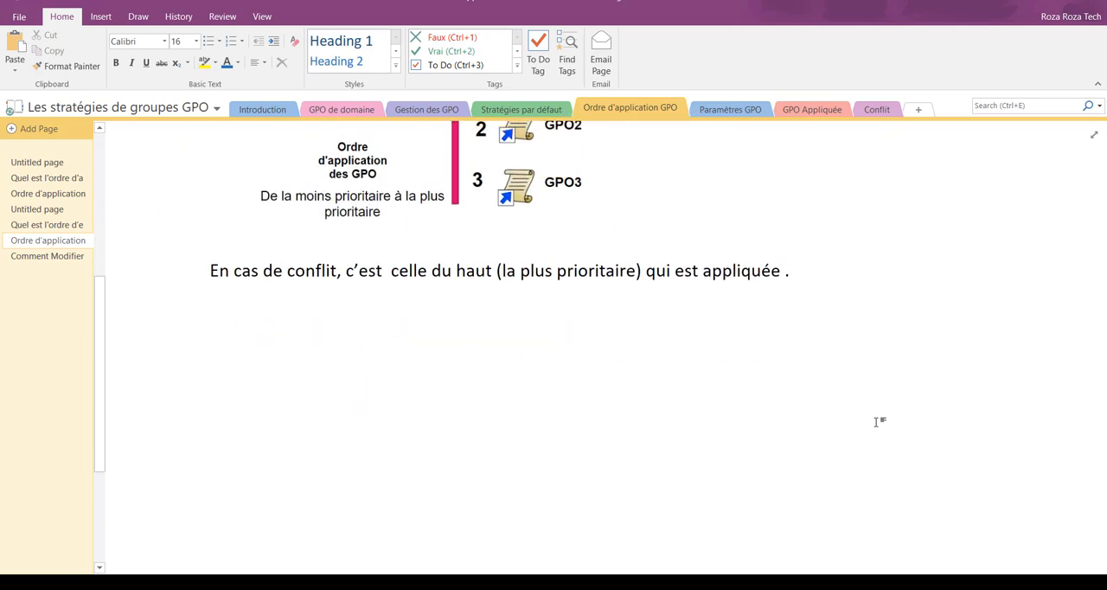
scroll(878, 422, up, 3)
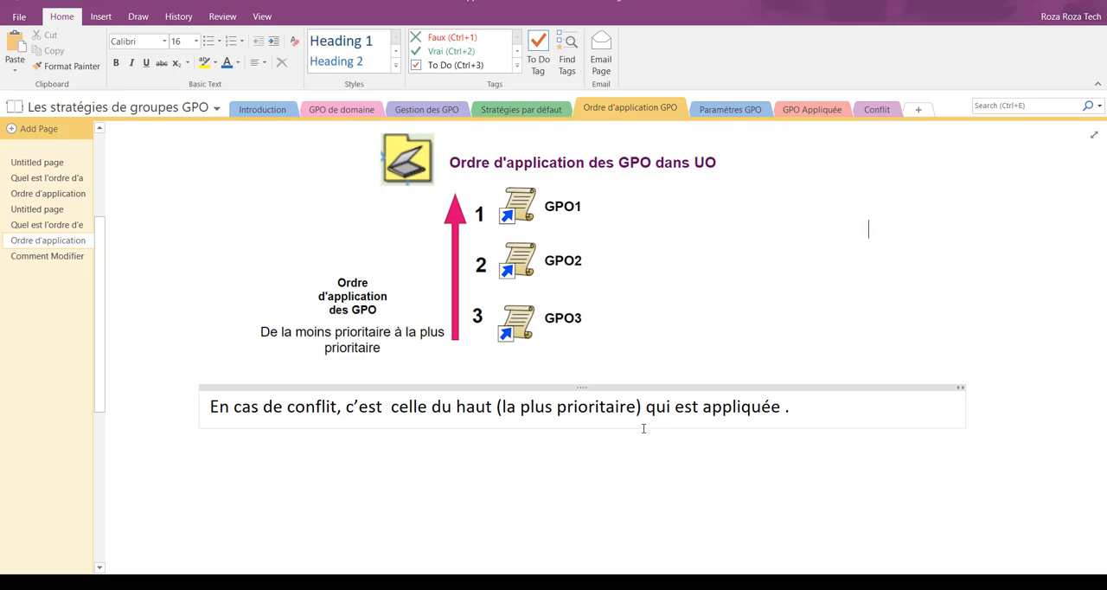
scroll(643, 428, down, 2)
scroll(642, 428, up, 5)
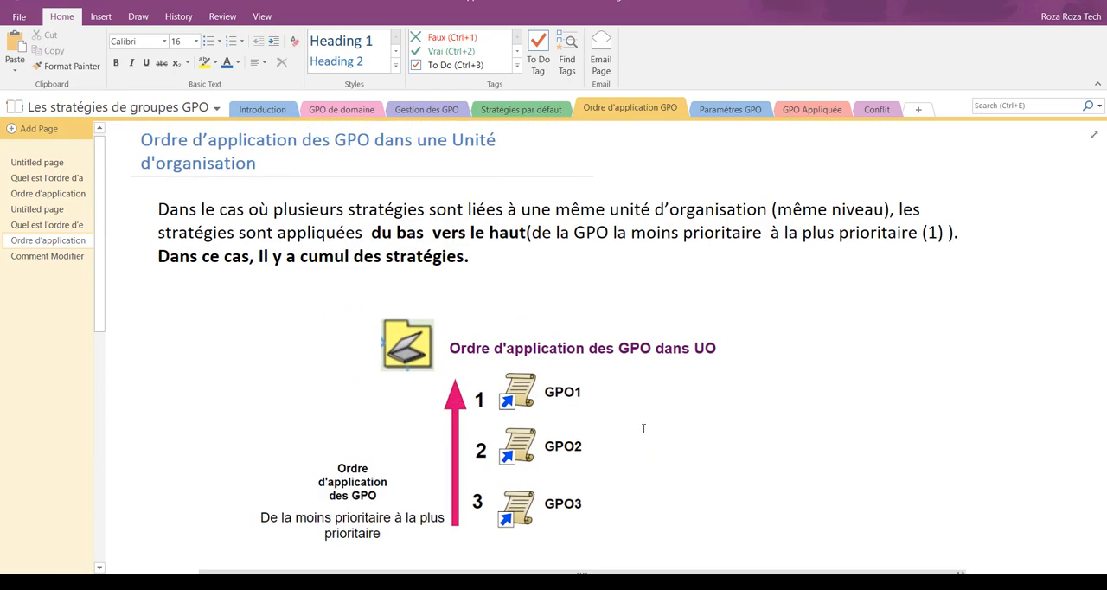
click(59, 255)
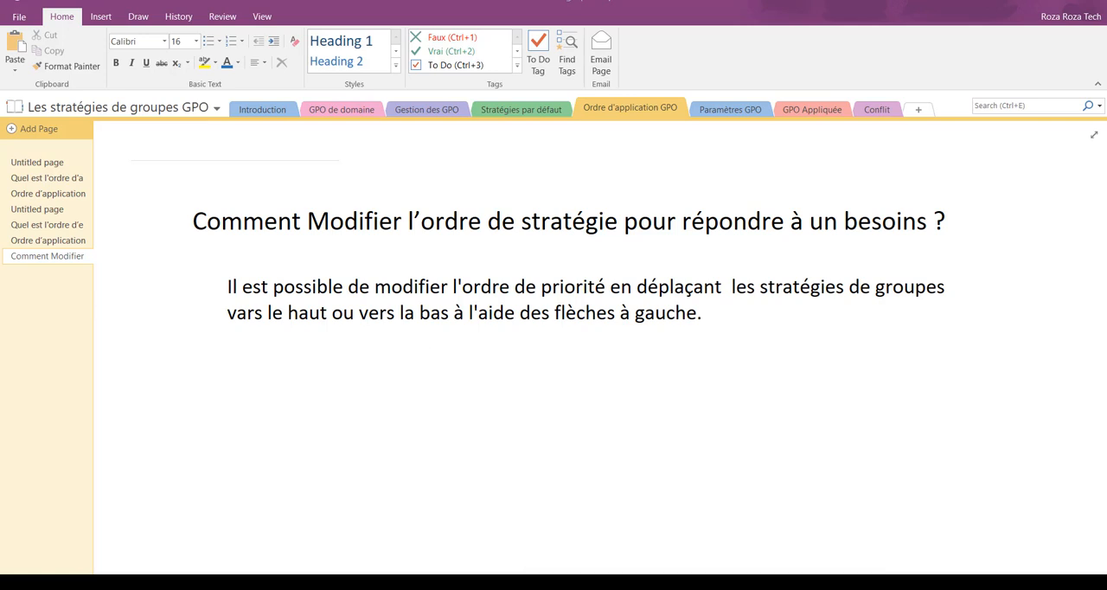
Step: Move Désac_elet_bureau_afficher_panconf up to link order 3 among the GPOs linked to GRH on SRVCD
click(750, 520)
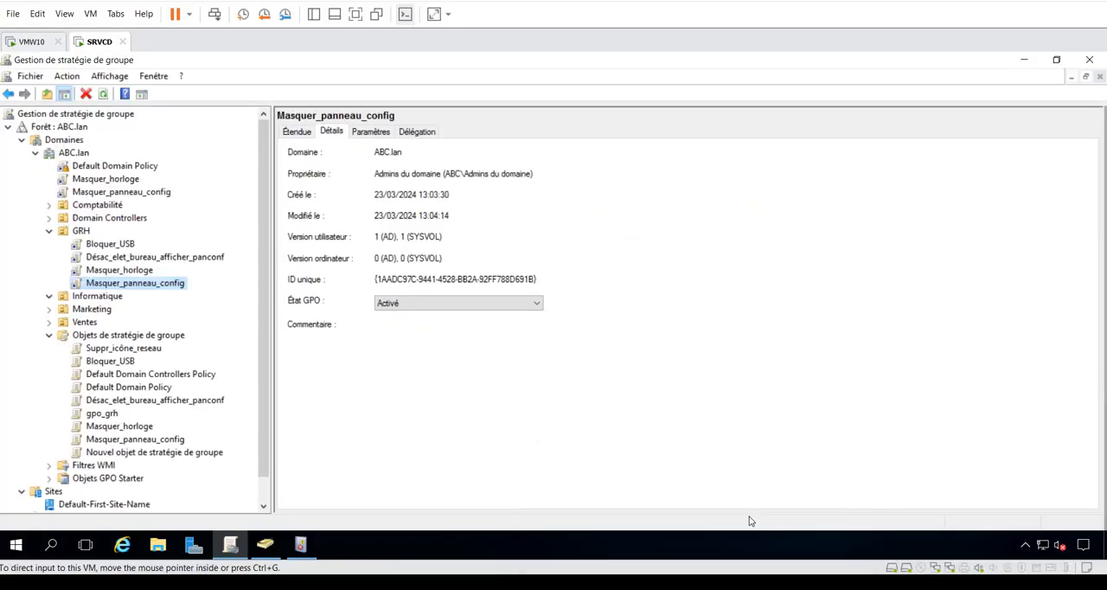
click(81, 231)
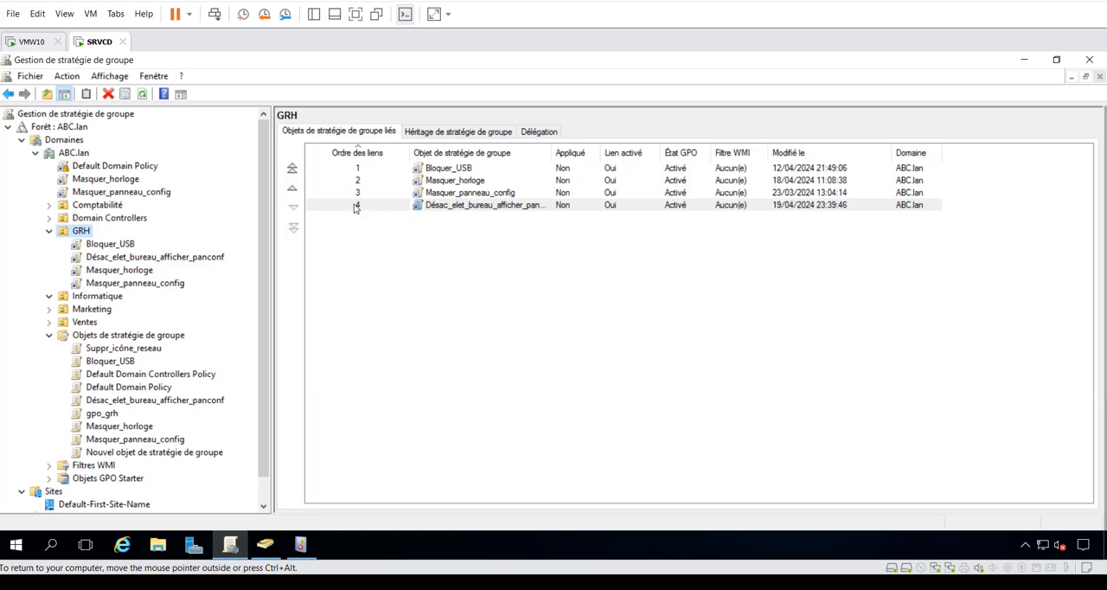
click(292, 188)
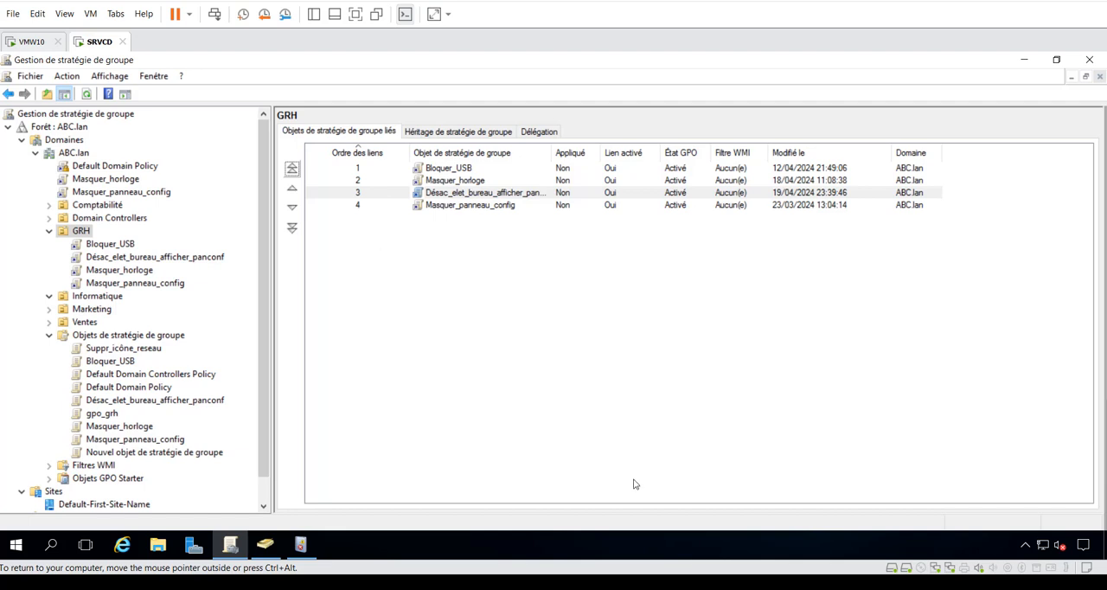
Step: Return to the OneNote notes and open the plan page on the execution order of GPOs within one OU
click(729, 581)
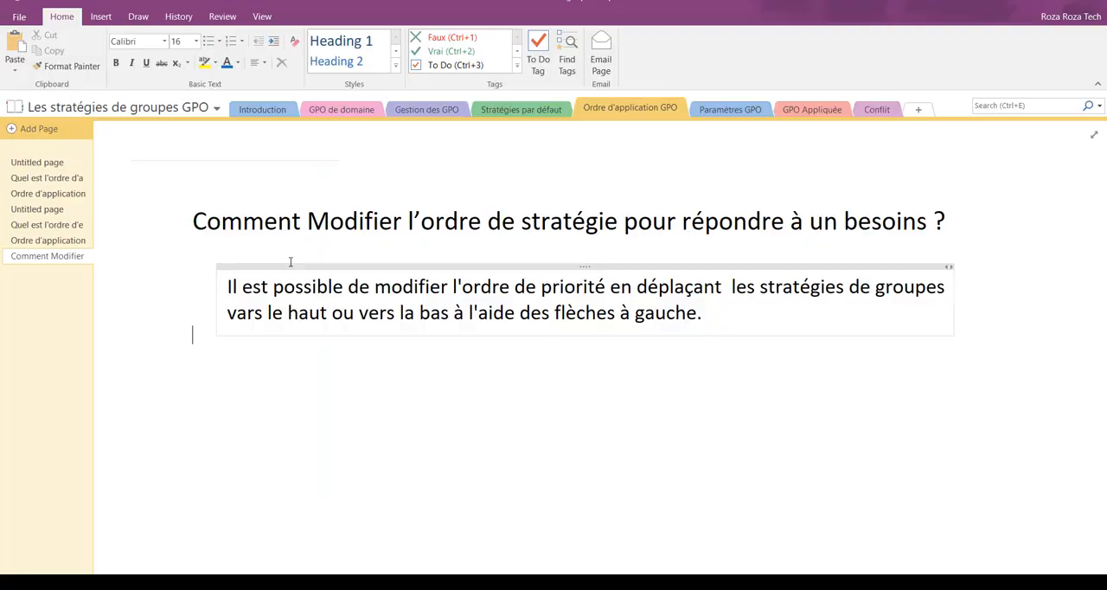
click(51, 224)
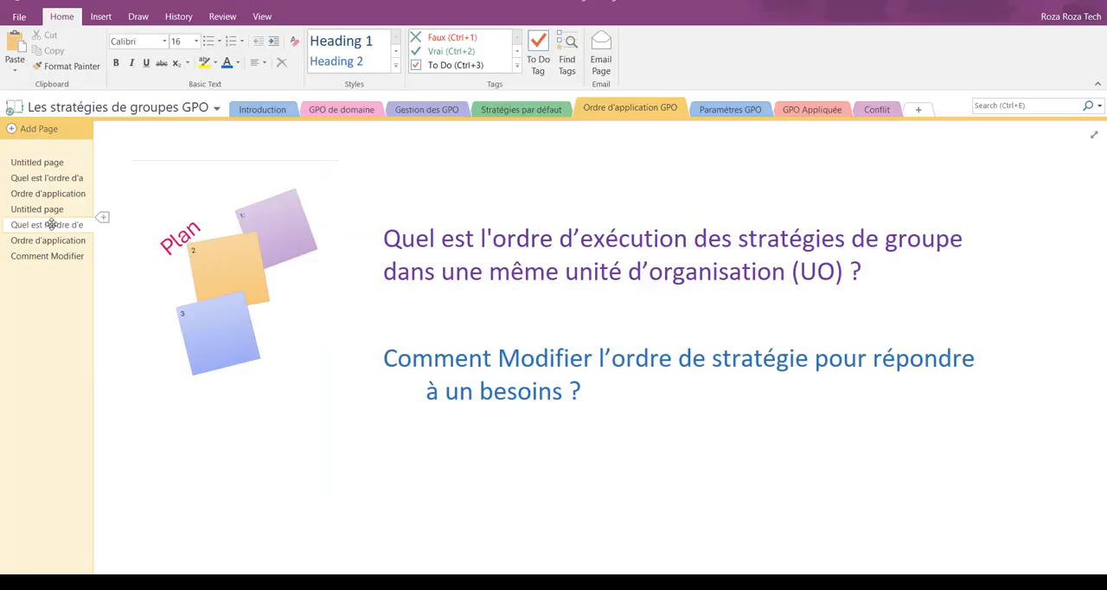